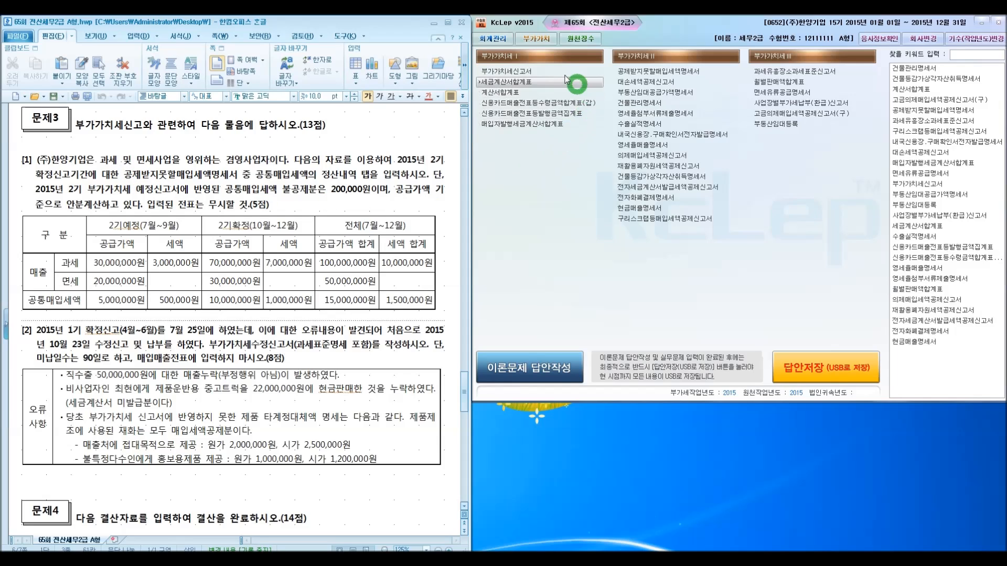
Open the statement of non-deductible purchase tax and switch to its common purchase tax settlement section
click(536, 48)
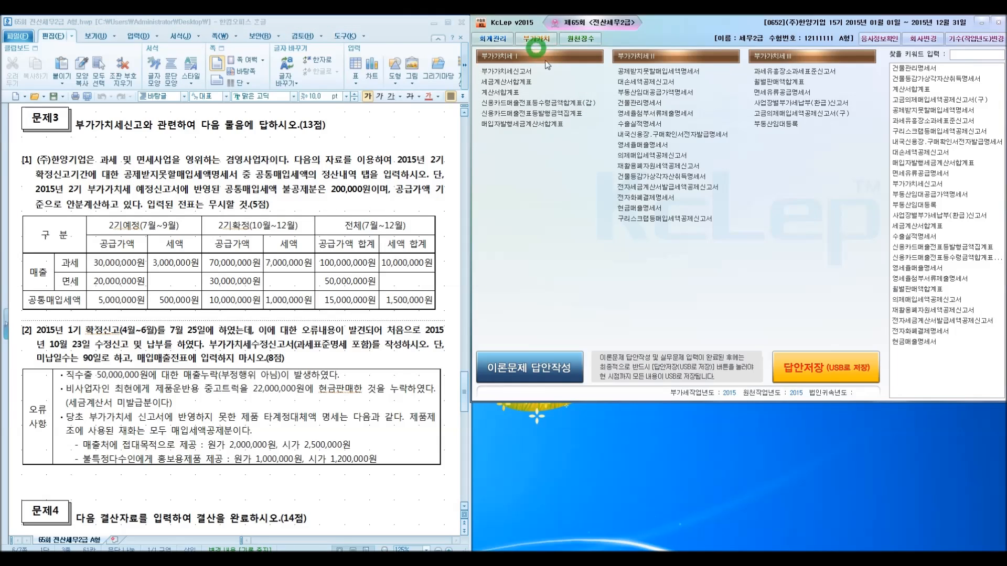
click(622, 74)
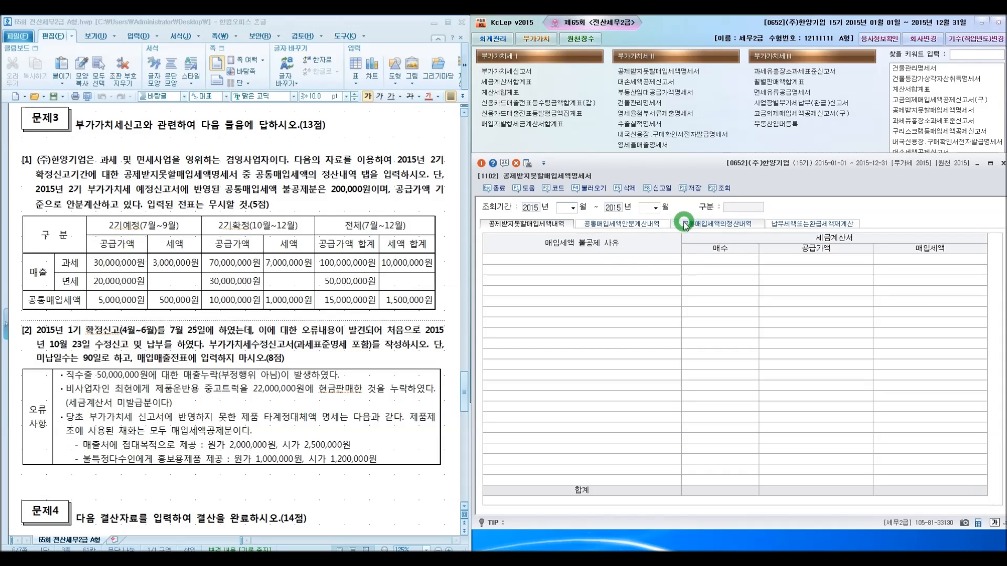
click(691, 224)
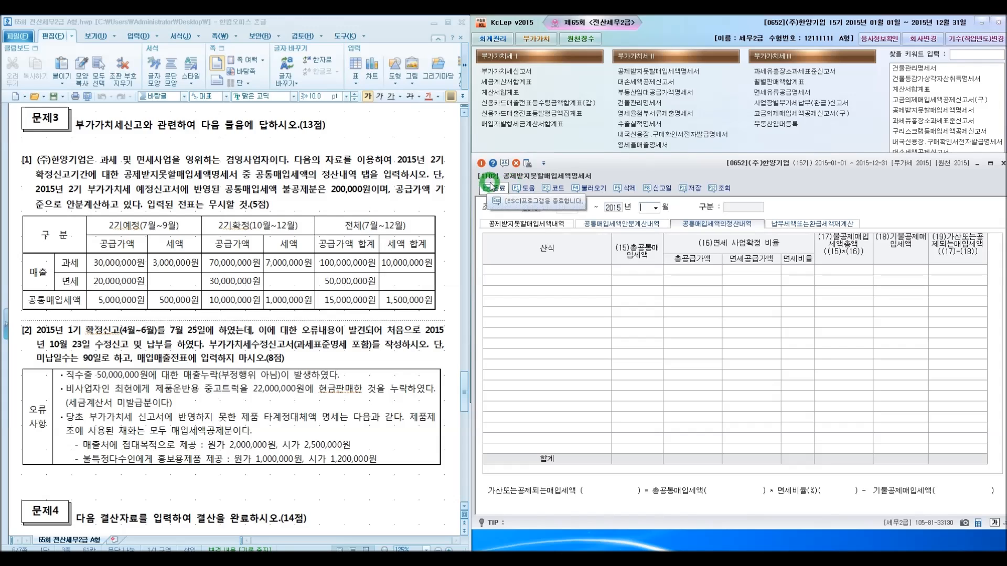
Set the query period to end in month 12, decline saved and slip data, and choose formula 1.당해과세기간의 공급가액기준
text(12)
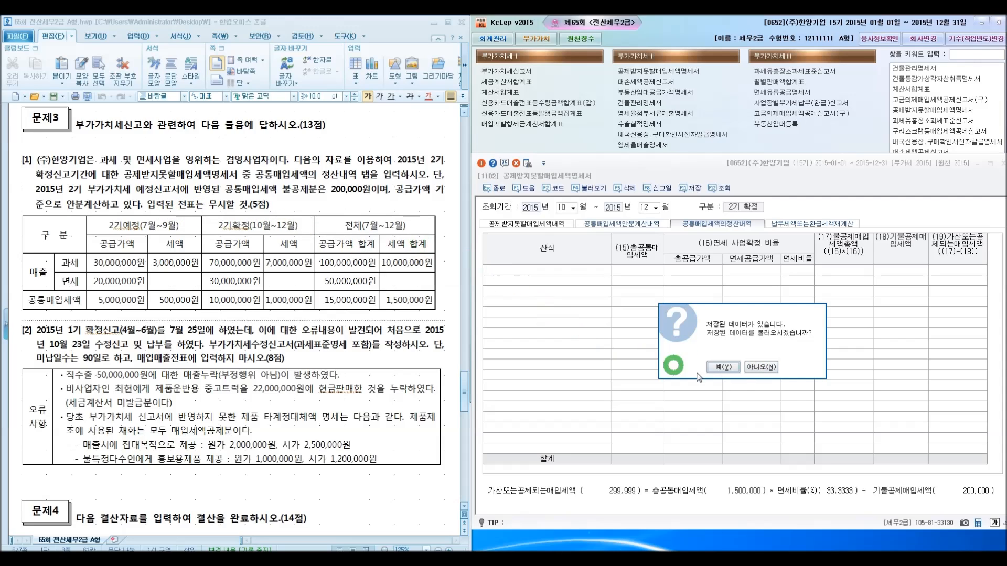
click(760, 367)
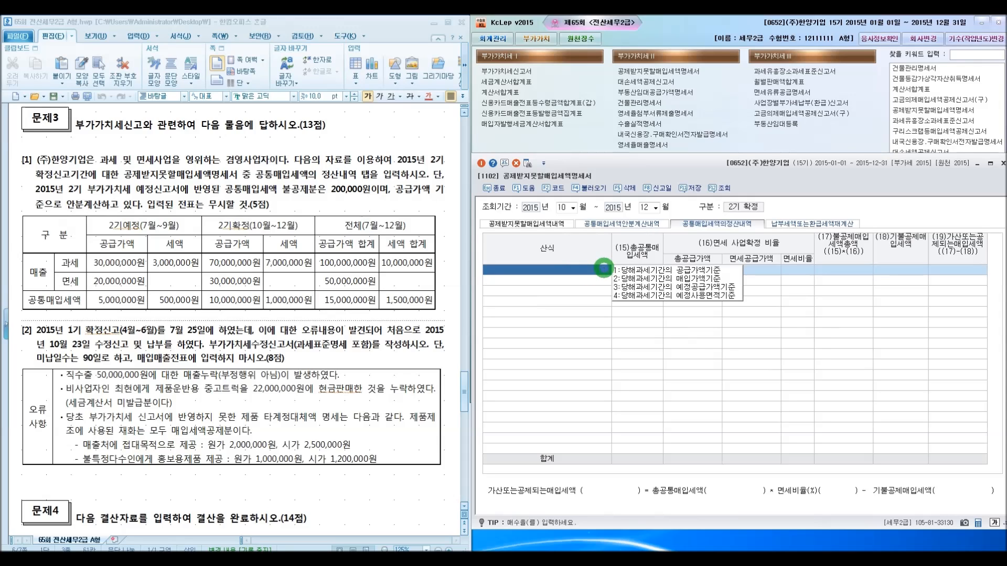
click(606, 270)
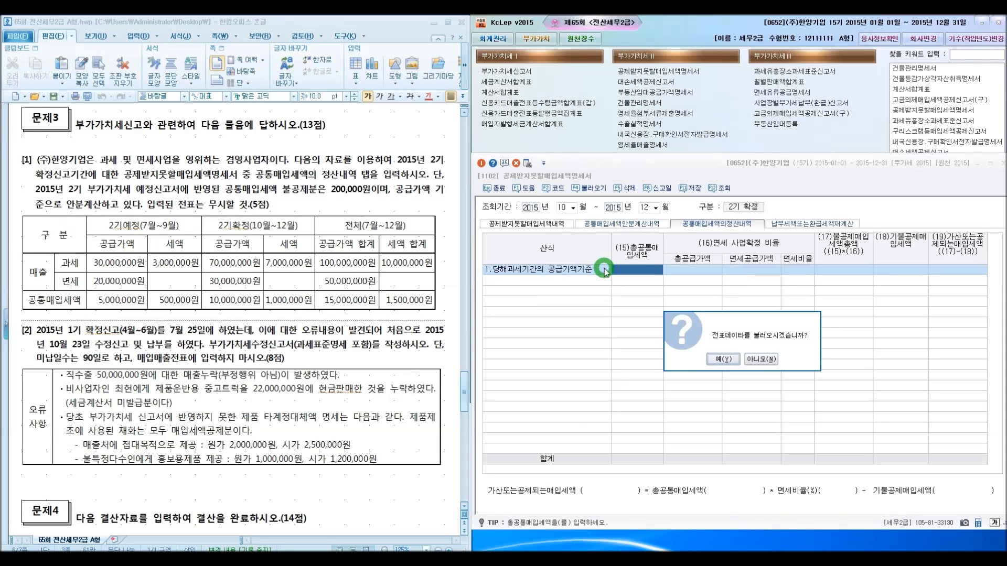
click(760, 360)
Enter 1,500,000 as the total common purchase tax on the formula row
click(648, 274)
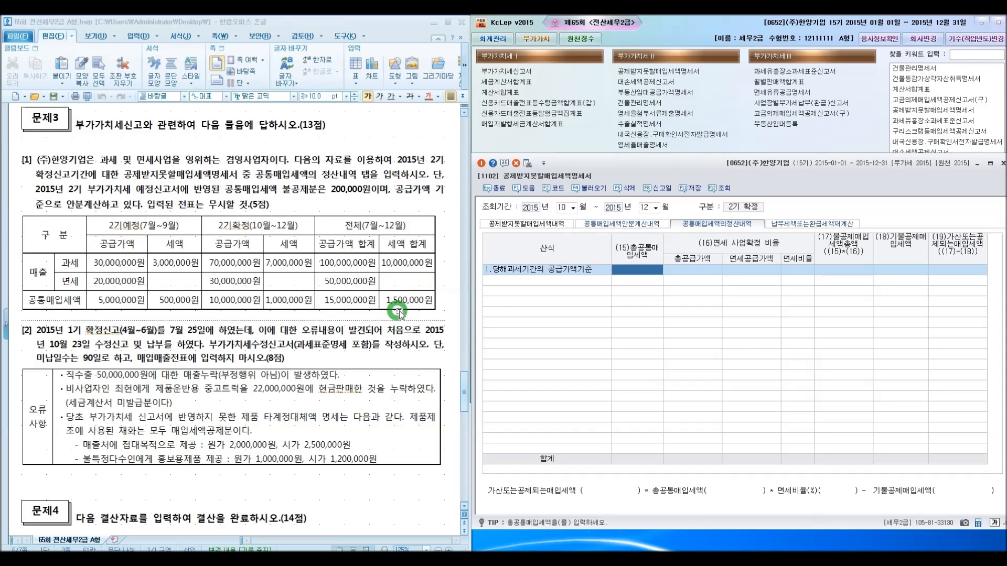
text(1,500)
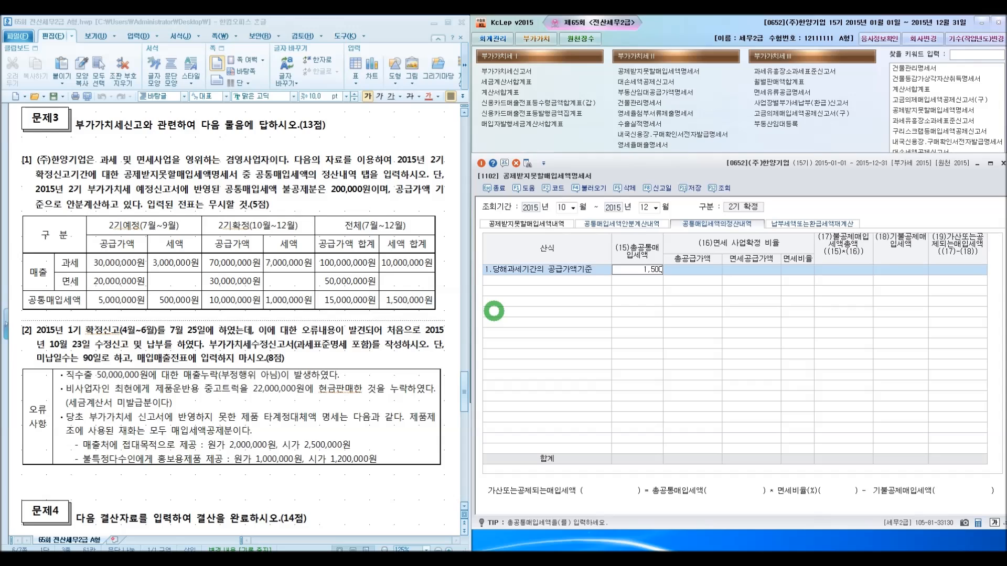
text(,000)
key(Return)
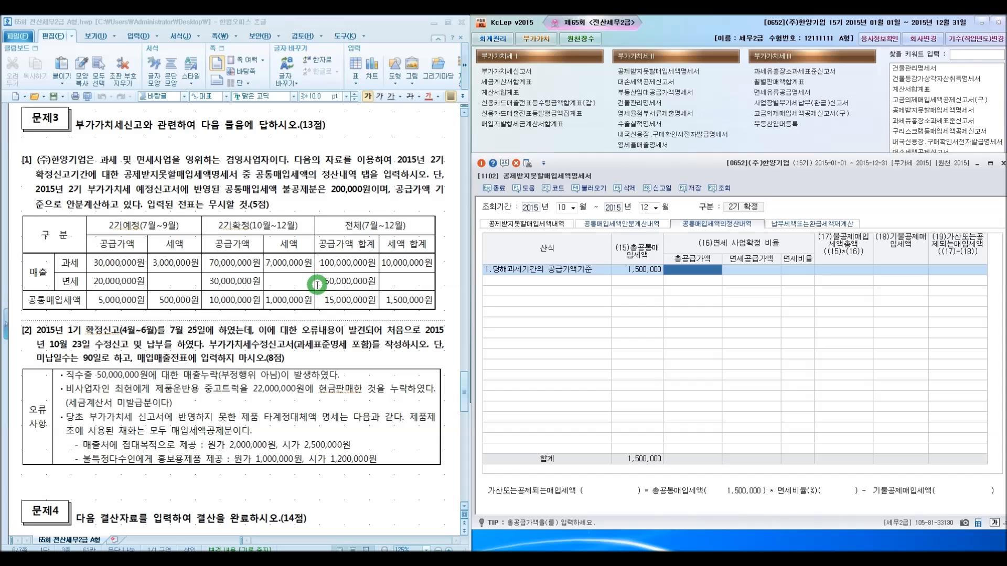
Enter total supply of 150,000,000 and tax-exempt supply of 50,000,000 on the same row
text(150,000,000)
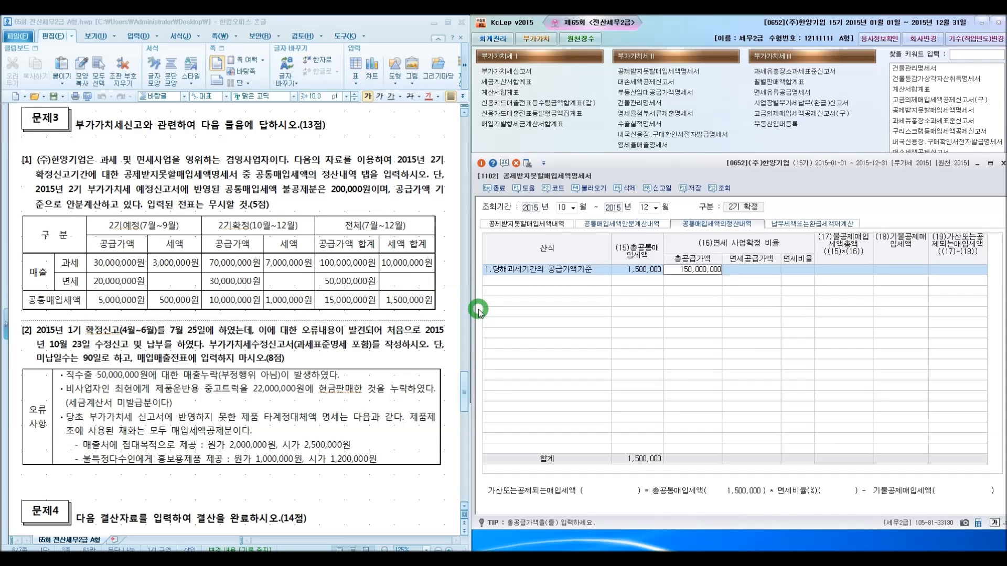
key(Return)
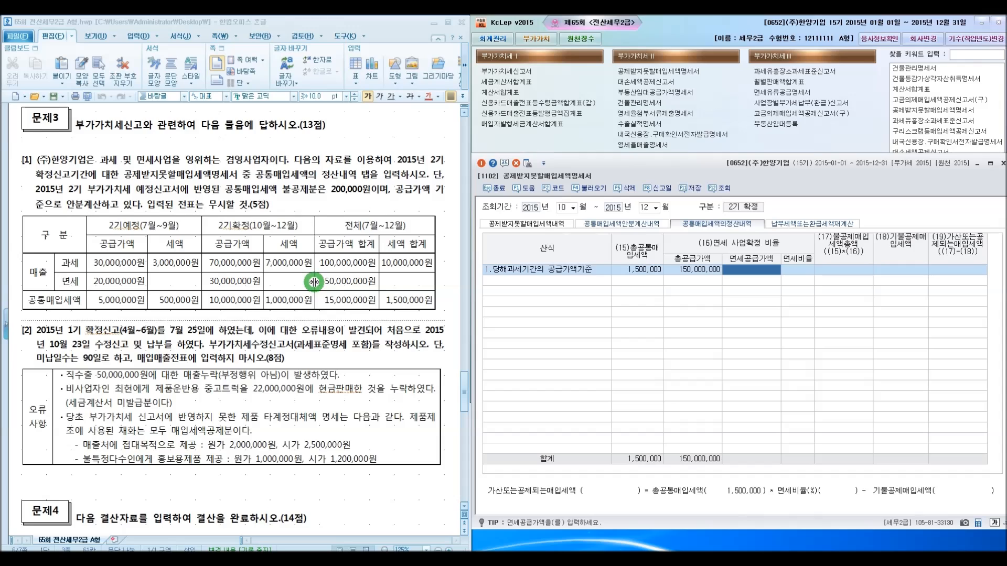
text(50,000,000)
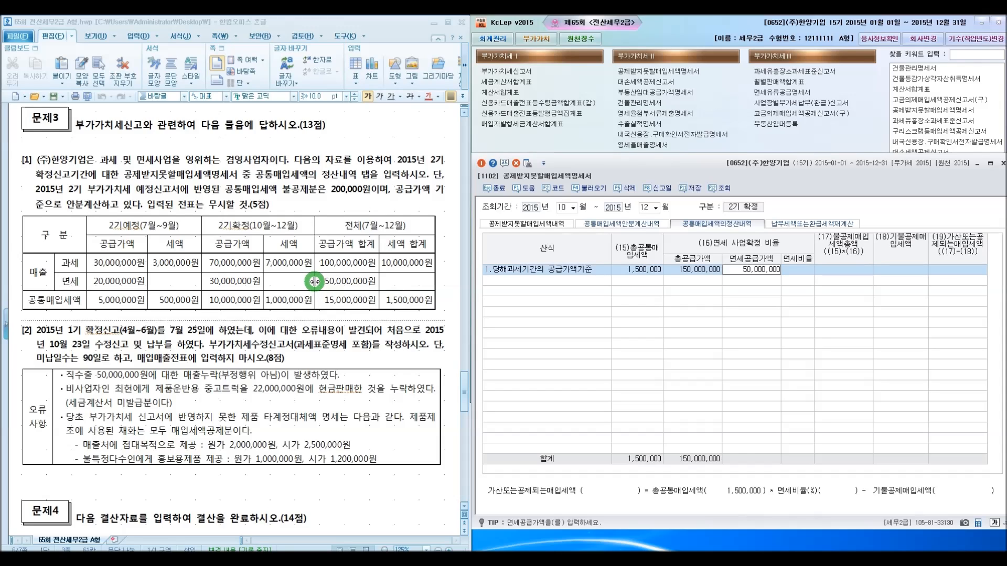
key(Return)
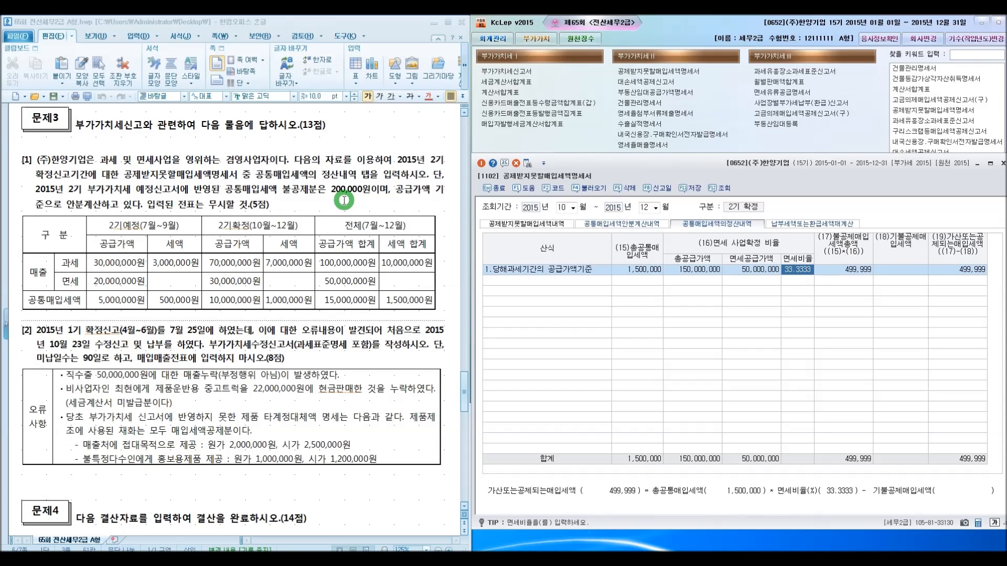
Enter 200,000 as the previously non-deducted purchase tax
click(888, 271)
text(200)
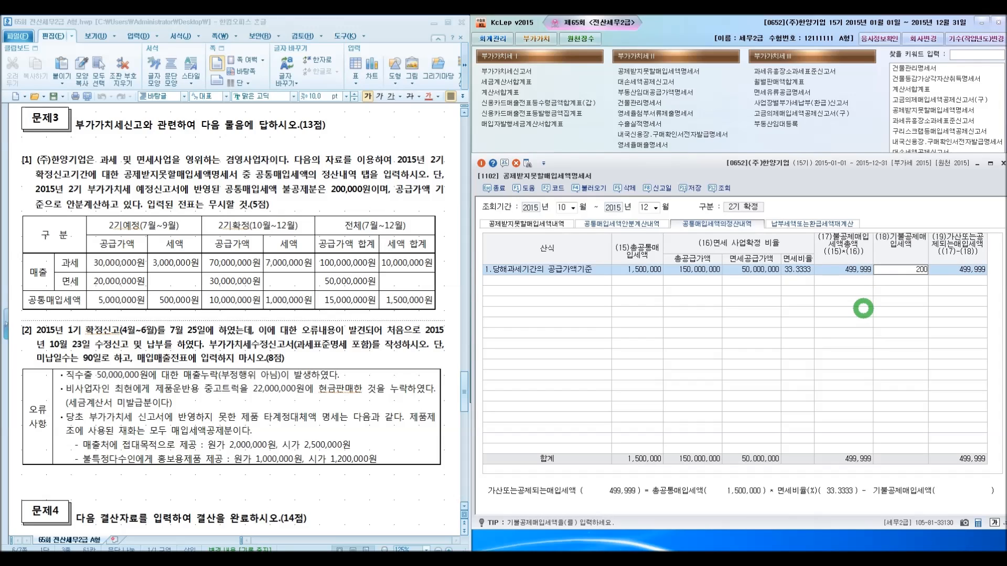
text(,000)
key(Return)
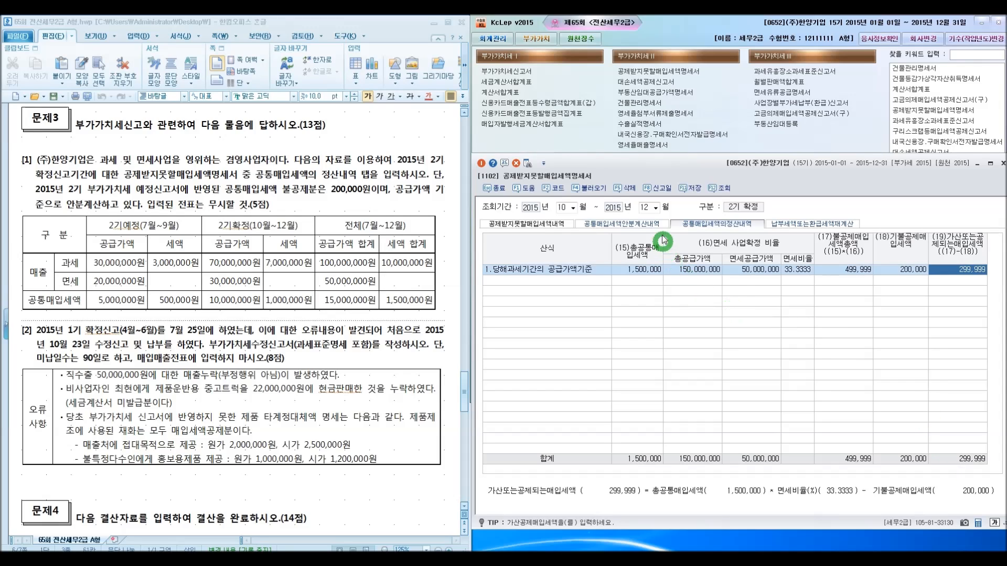
Save the settlement statement and close the form
click(693, 191)
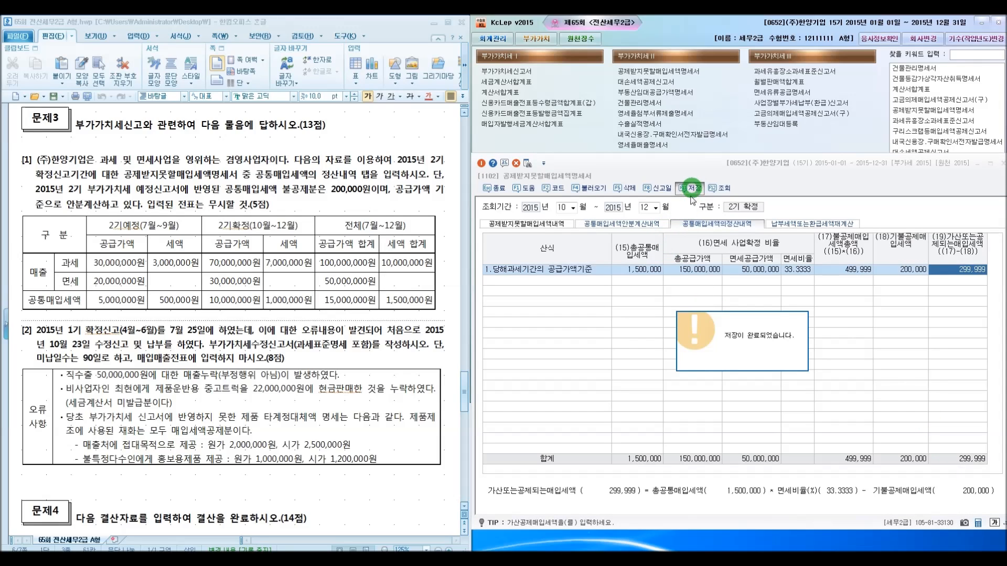
click(699, 363)
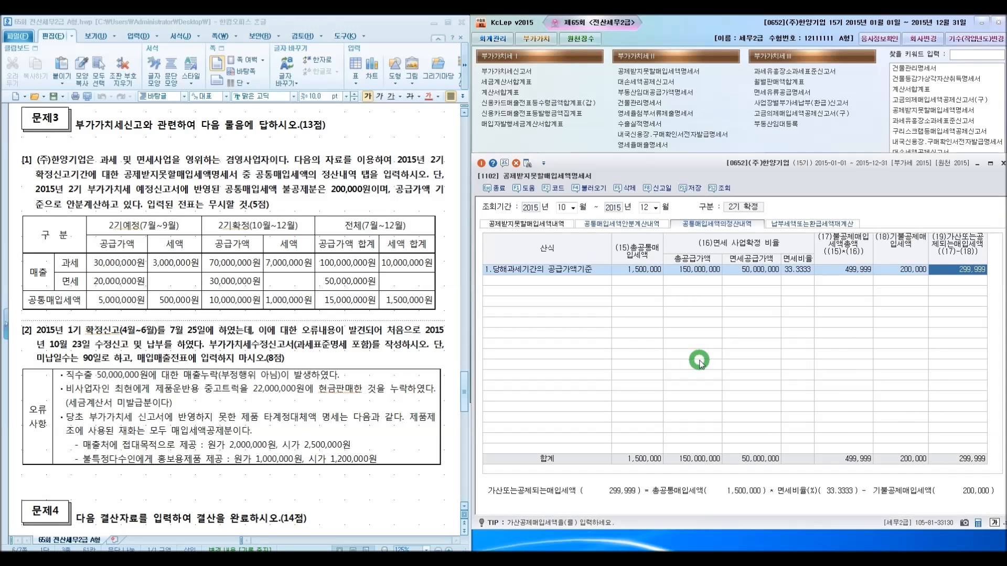
click(488, 190)
click(488, 190)
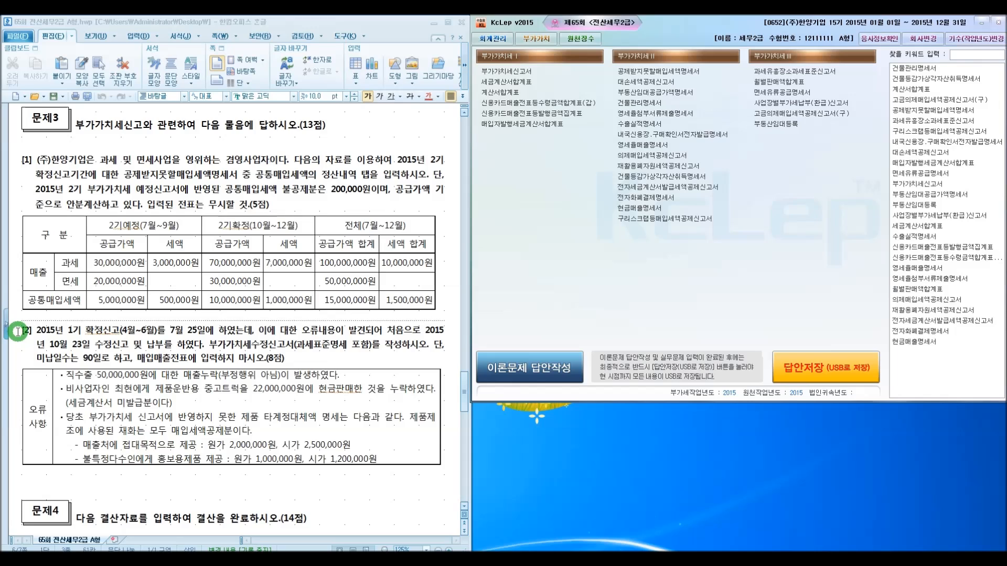
Open the VAT return form and set the filing period to April through June 2015
click(529, 74)
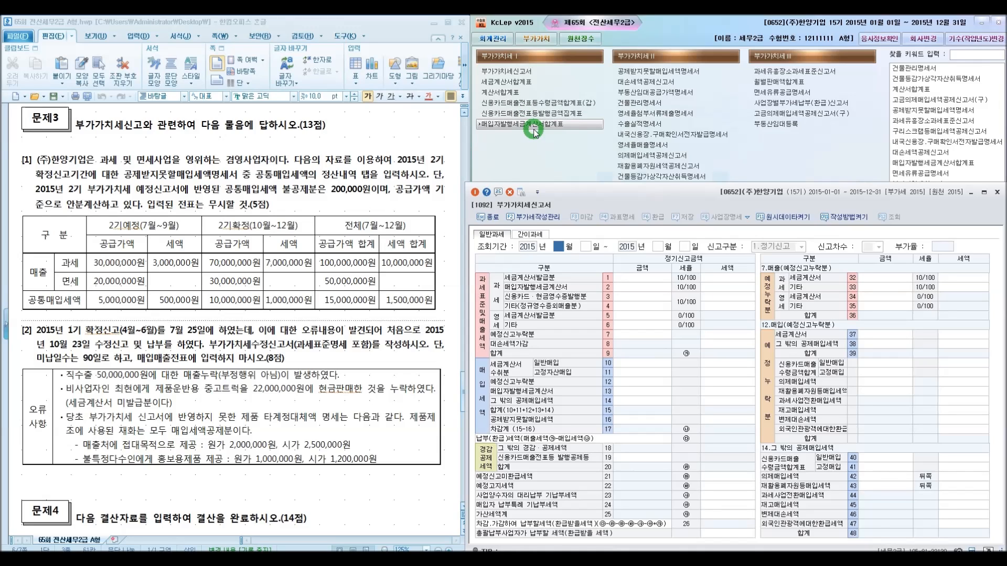
text(4)
key(Return)
key(Return)
key(Return)
key(Return)
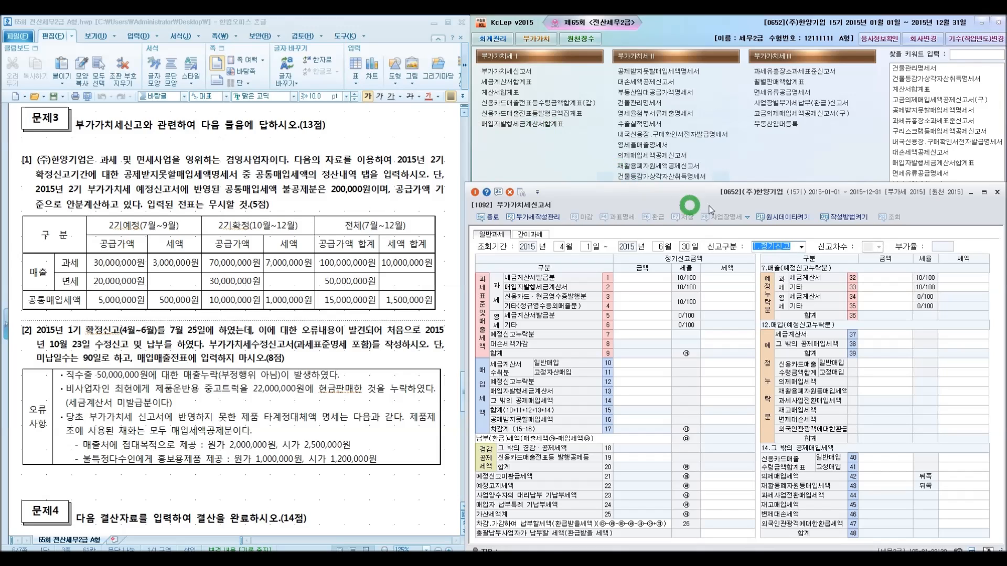
Set the filing type to 2.수정신고 with amendment number 1
click(786, 247)
click(781, 266)
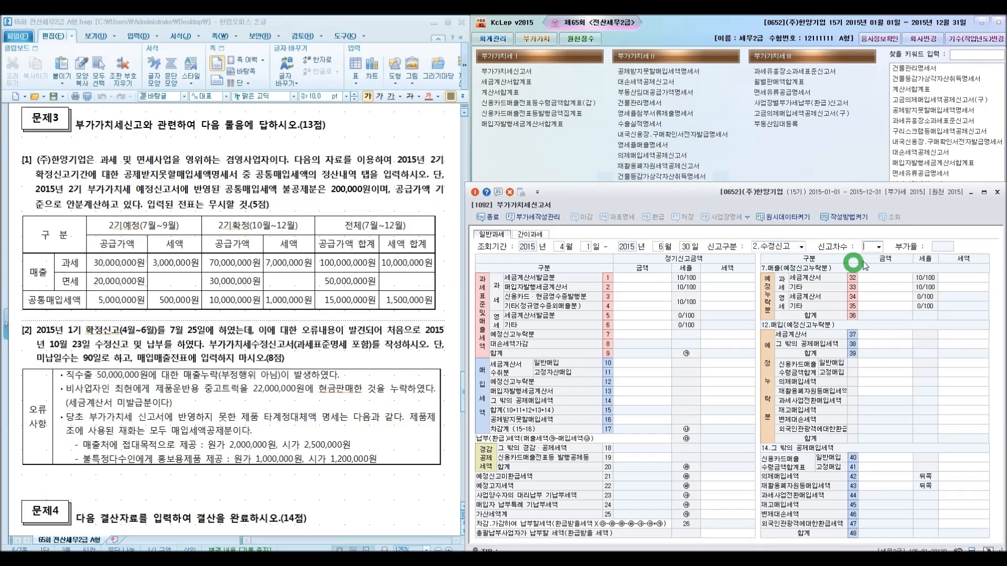
click(879, 247)
click(874, 257)
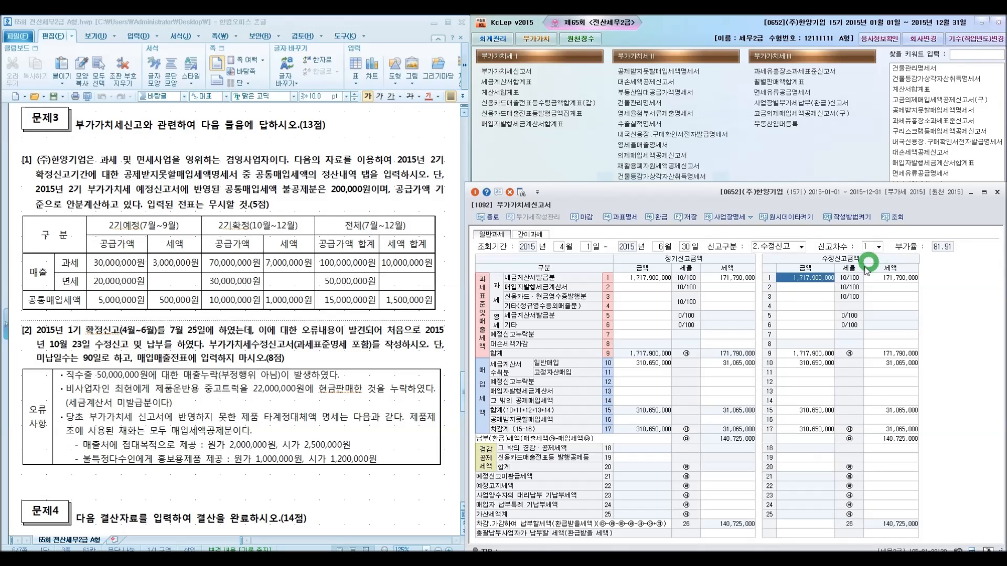
Enter 50,000,000 as the revised zero-rated other sales amount on line 6
click(810, 287)
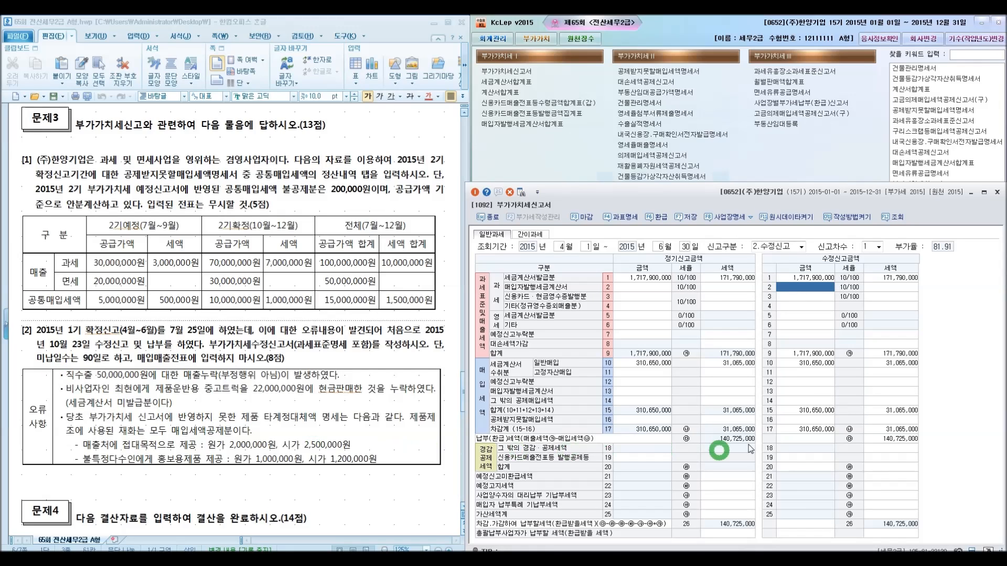
click(791, 316)
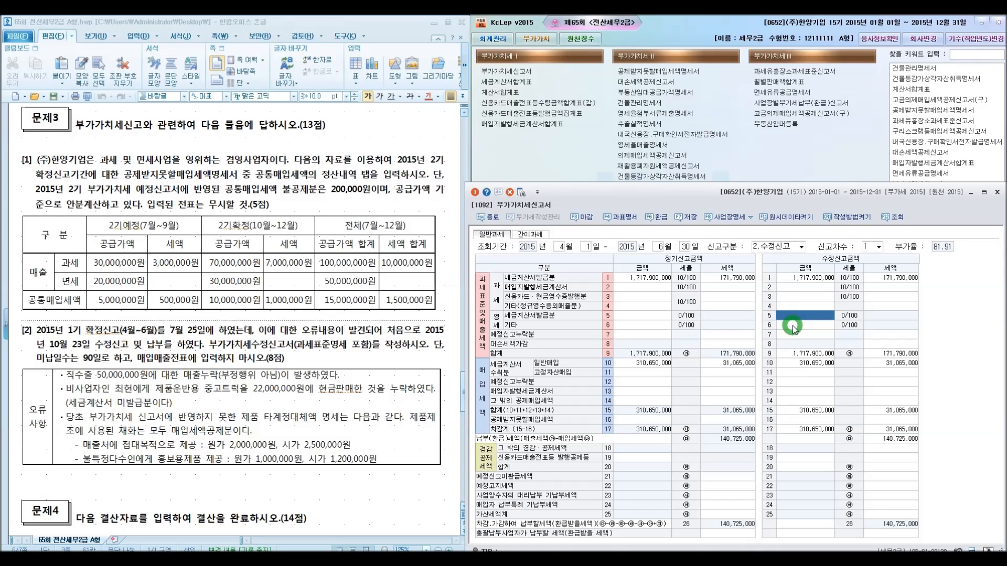
click(793, 327)
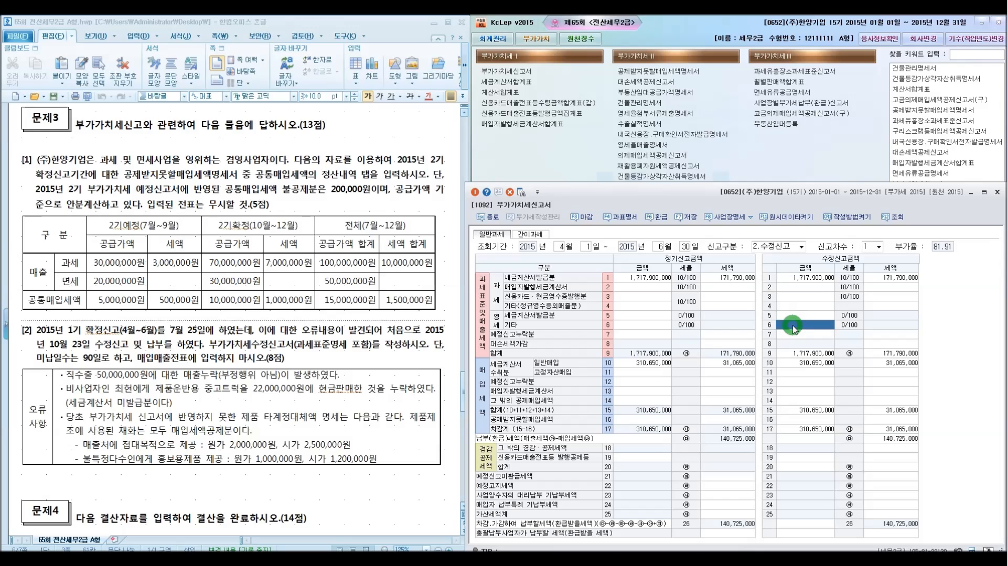
text(50000000)
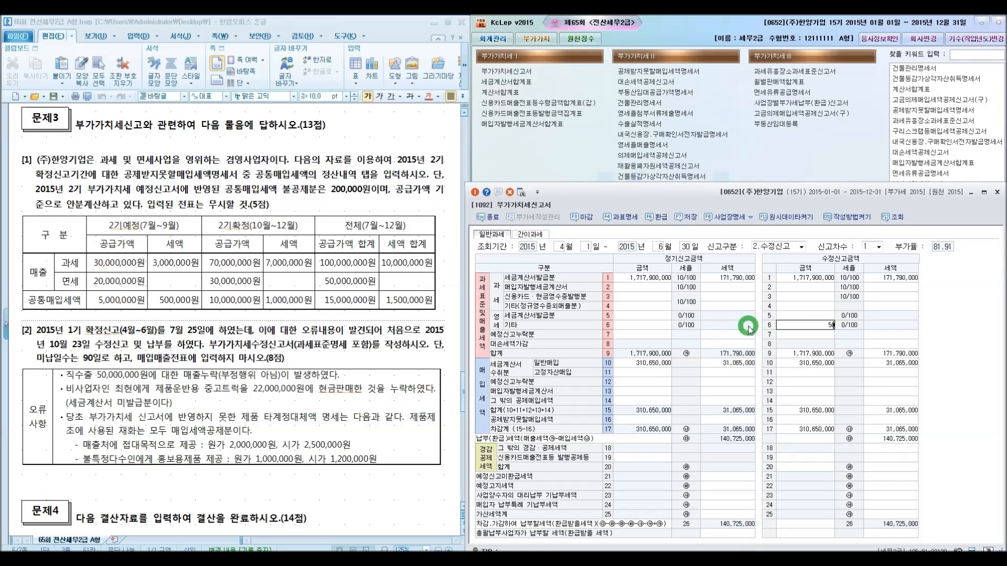
key(Return)
click(765, 318)
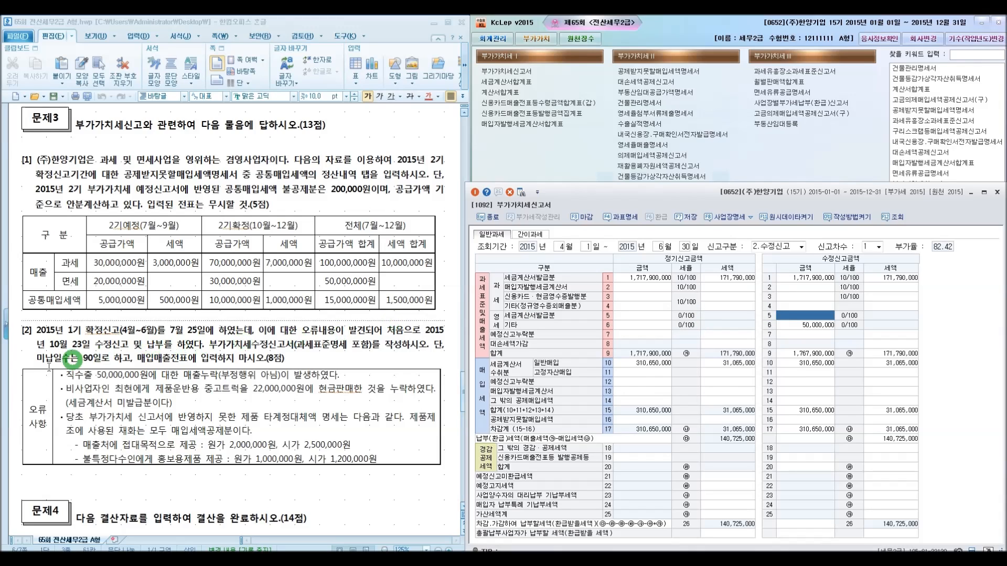
click(54, 392)
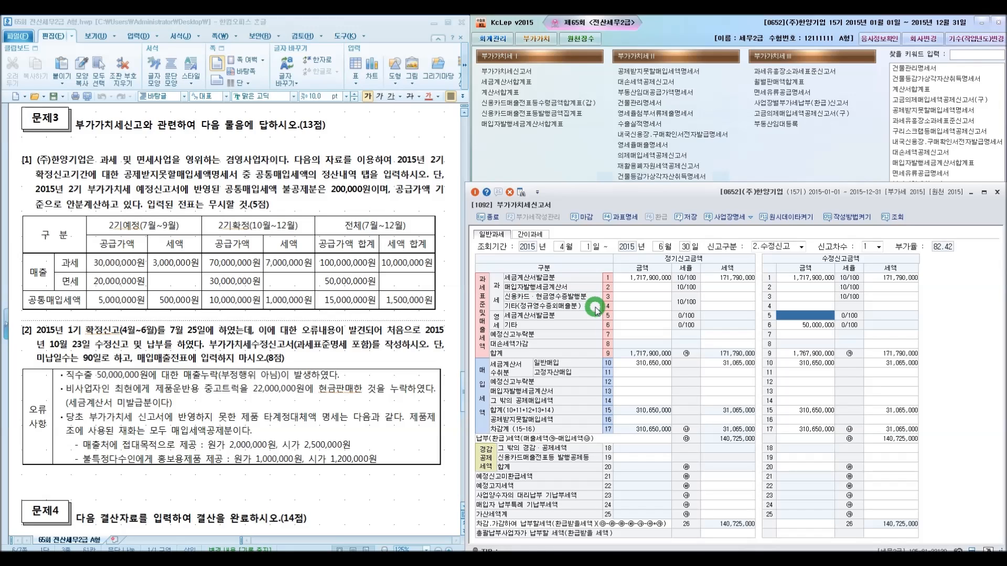
Enter 20,000,000 as the revised other taxable sales amount on line 4
click(812, 305)
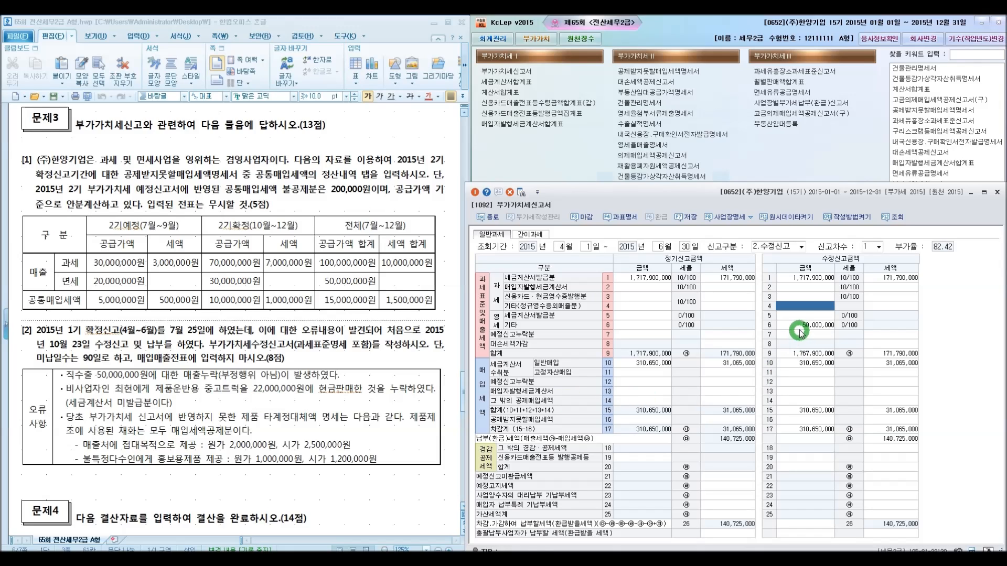
text(20000000)
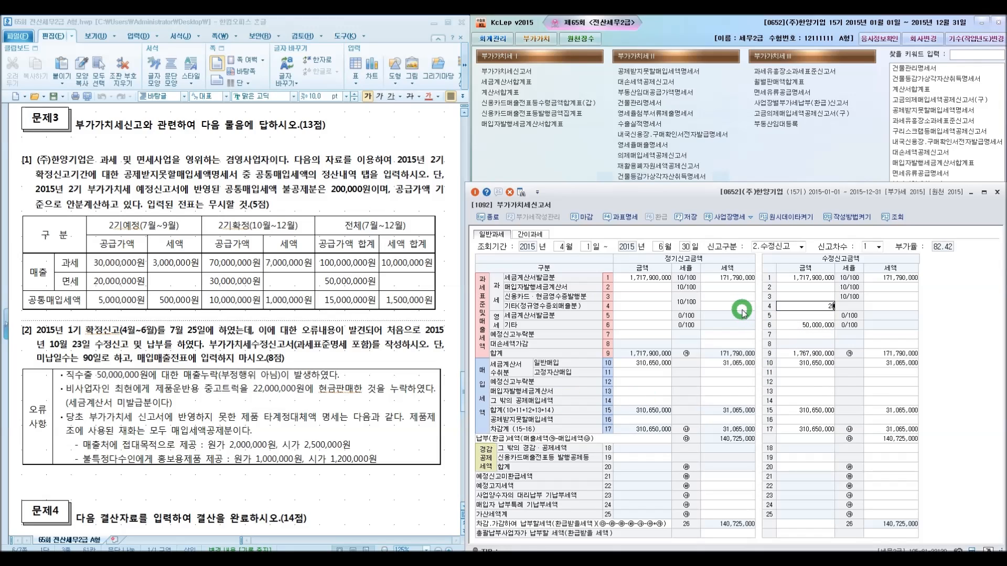
key(Return)
key(Return)
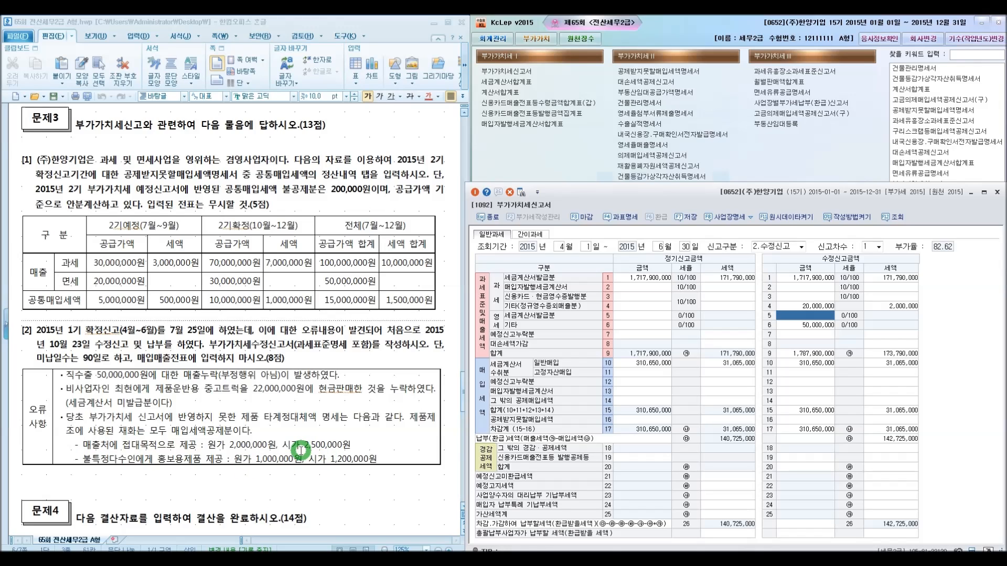
Set the revised other taxable sales amount on line 4 to 22,500,000
click(806, 306)
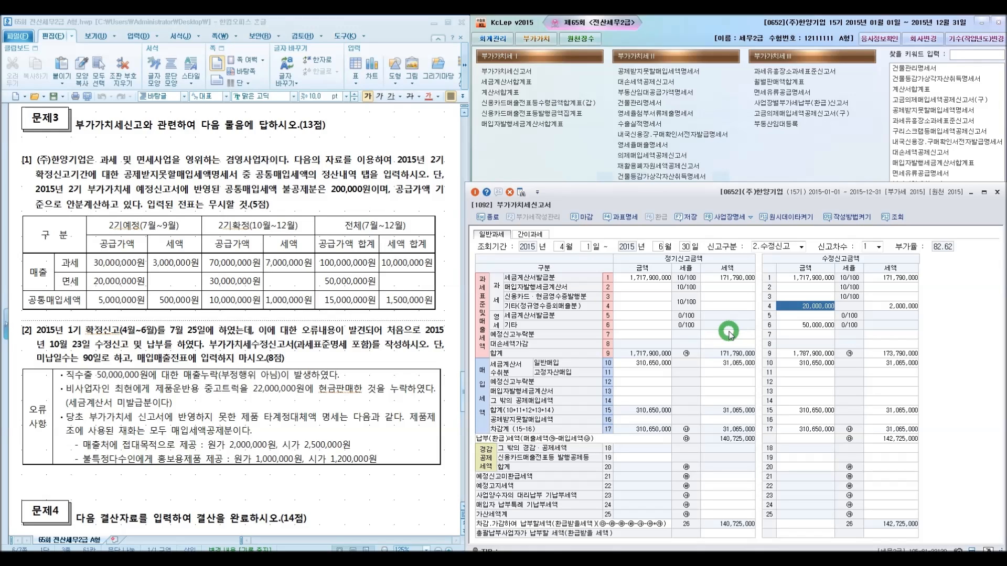
key(BackSpace)
text(22,500,000)
key(Return)
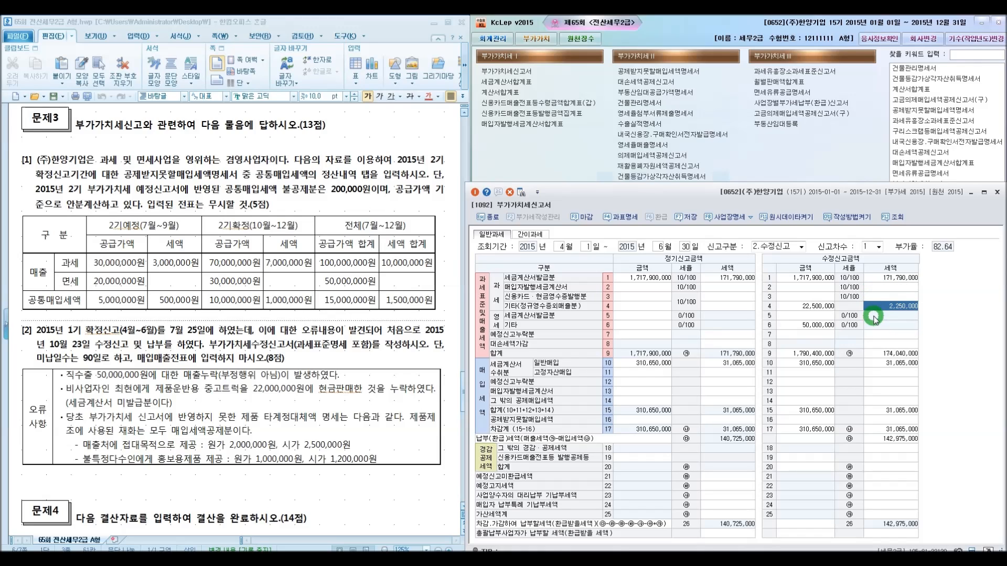
Open the penalty tax details for the amended return and enter 50,000,000 as the zero-rated filing penalty base on line 72
drag(684, 201, 685, 177)
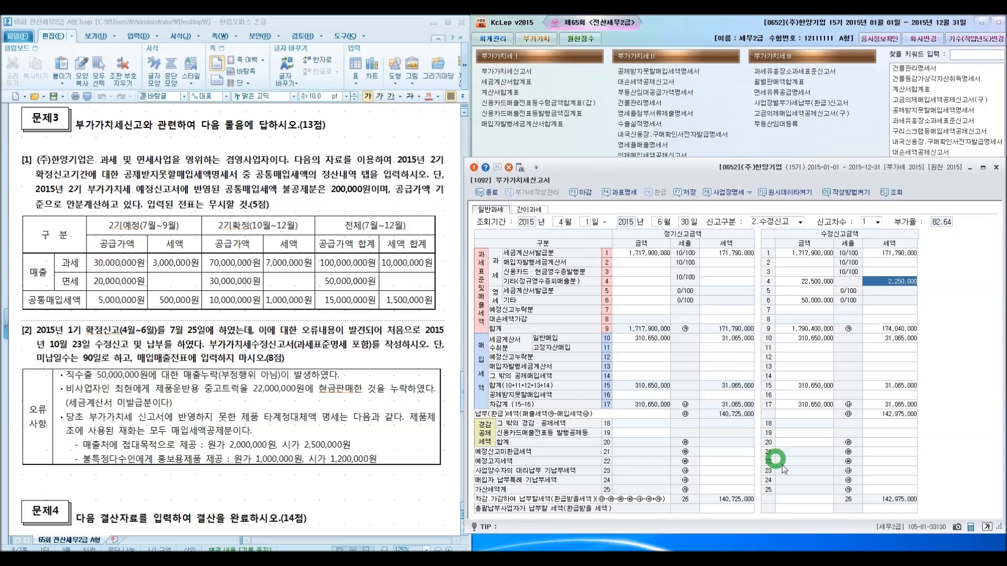
click(872, 490)
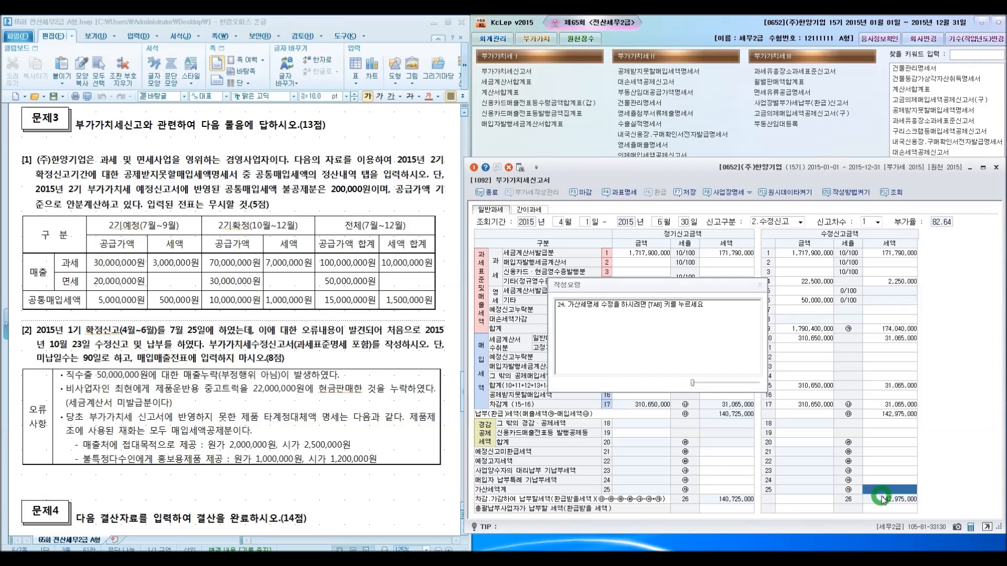
key(Tab)
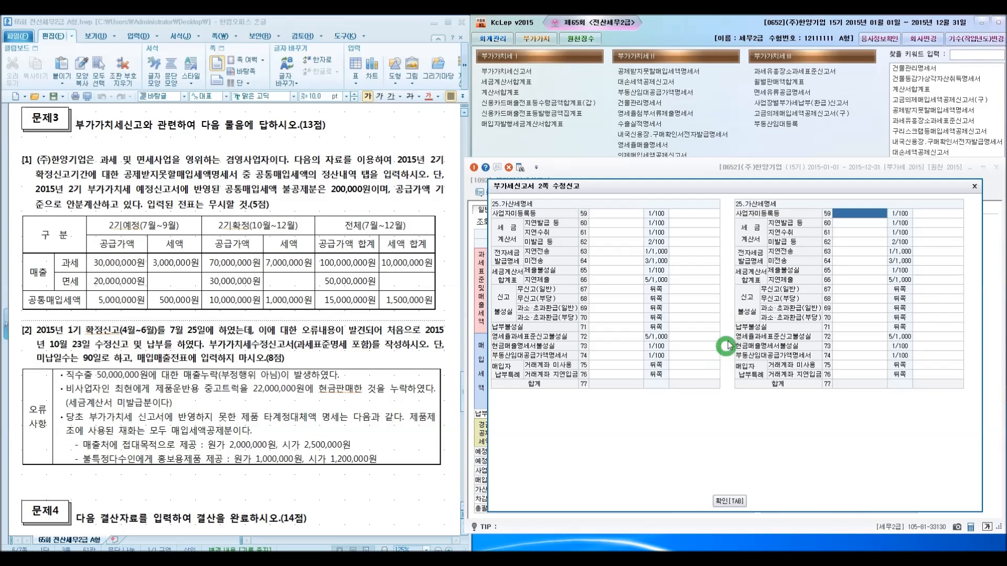
click(866, 337)
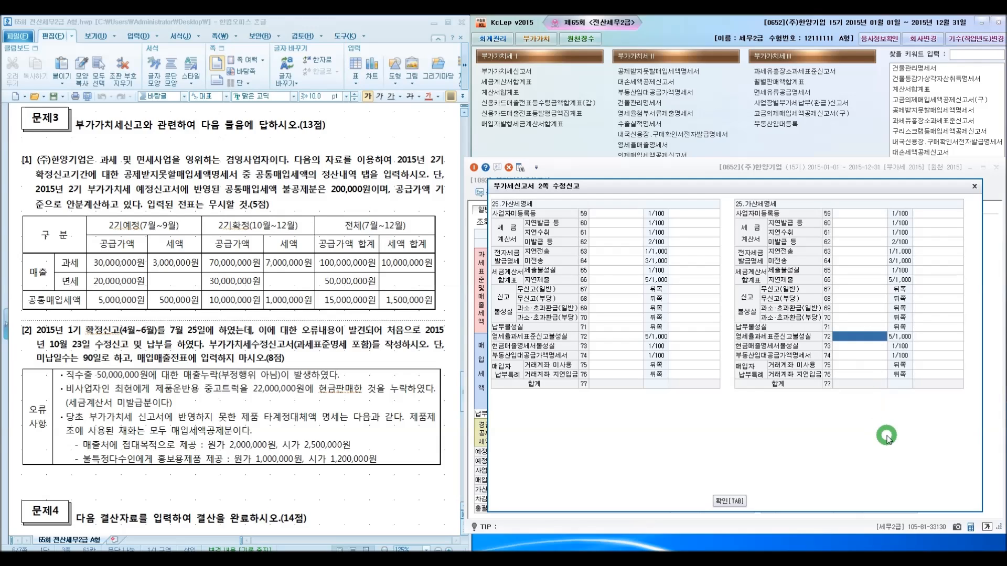
text(50)
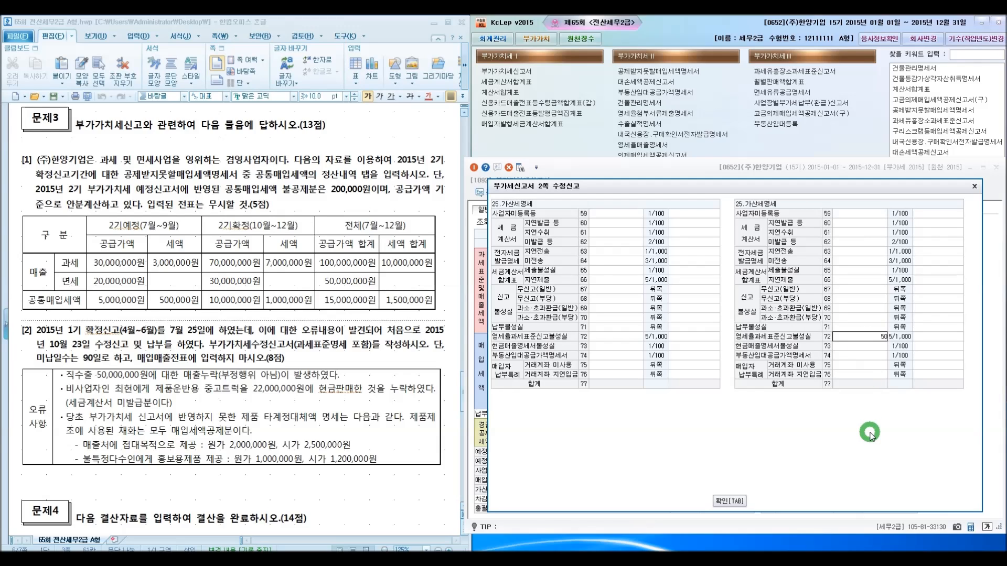
text(,000,000)
key(Return)
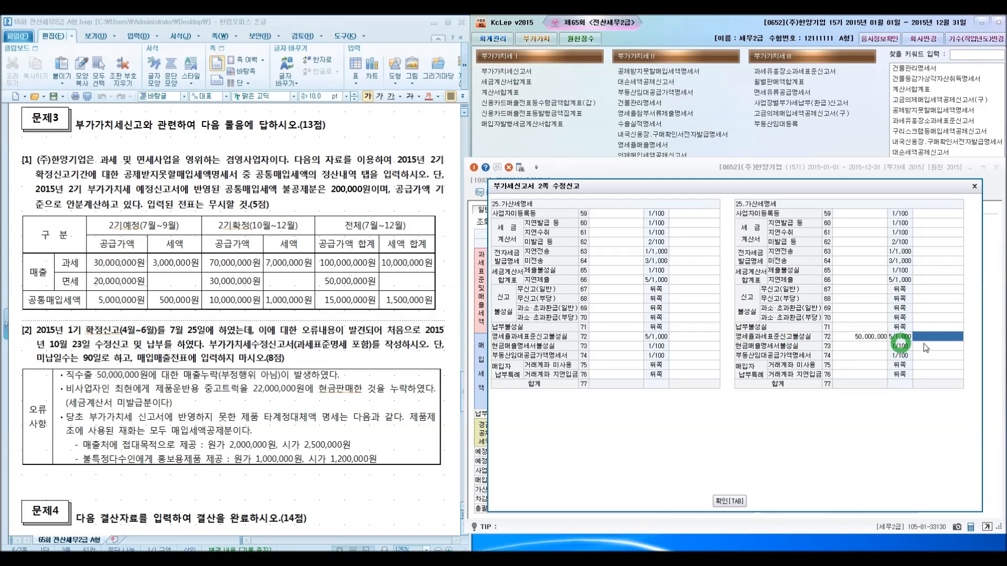
Set the line 72 zero-rated filing penalty amount to 125,000
text(2500000)
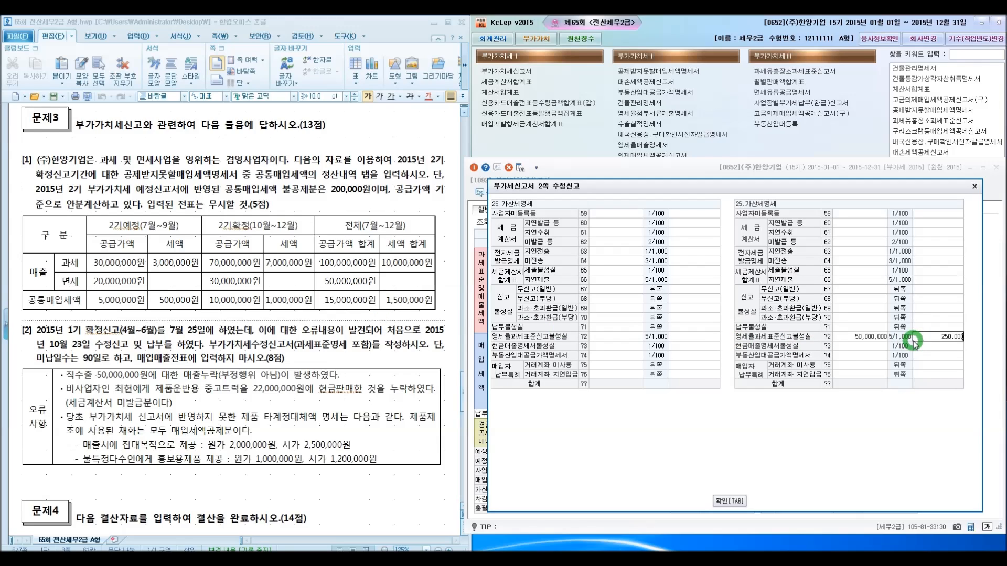
key(Return)
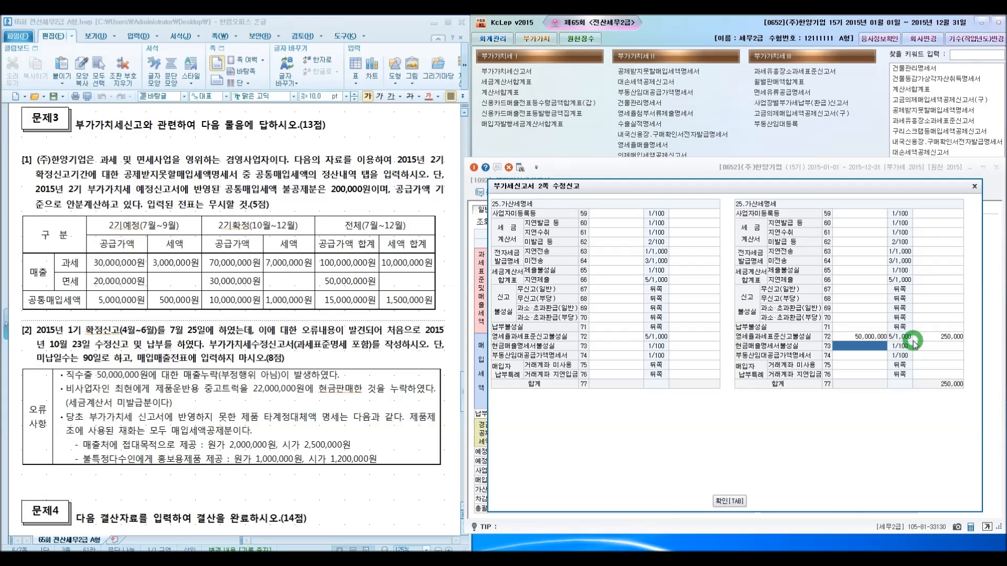
click(915, 338)
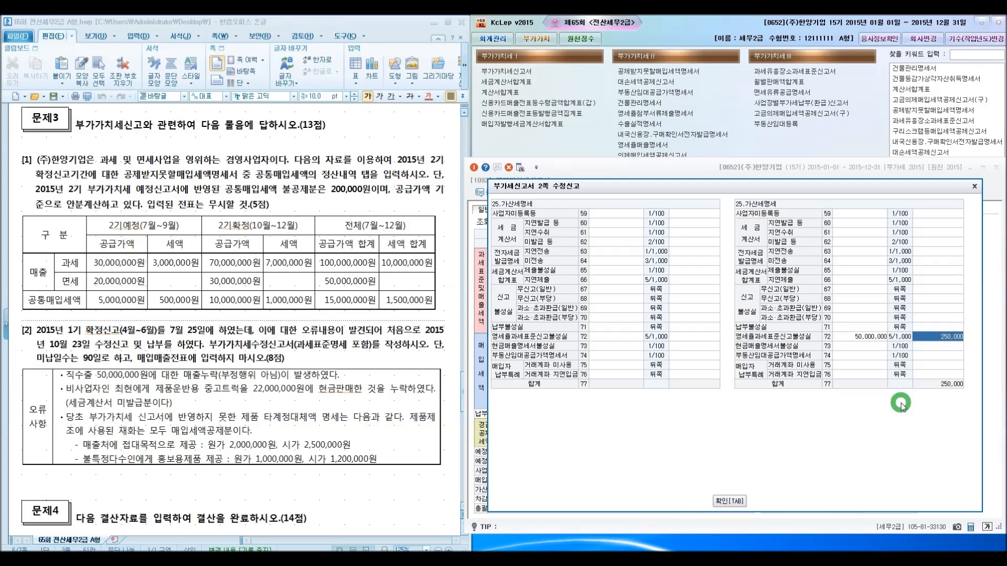
text(125000)
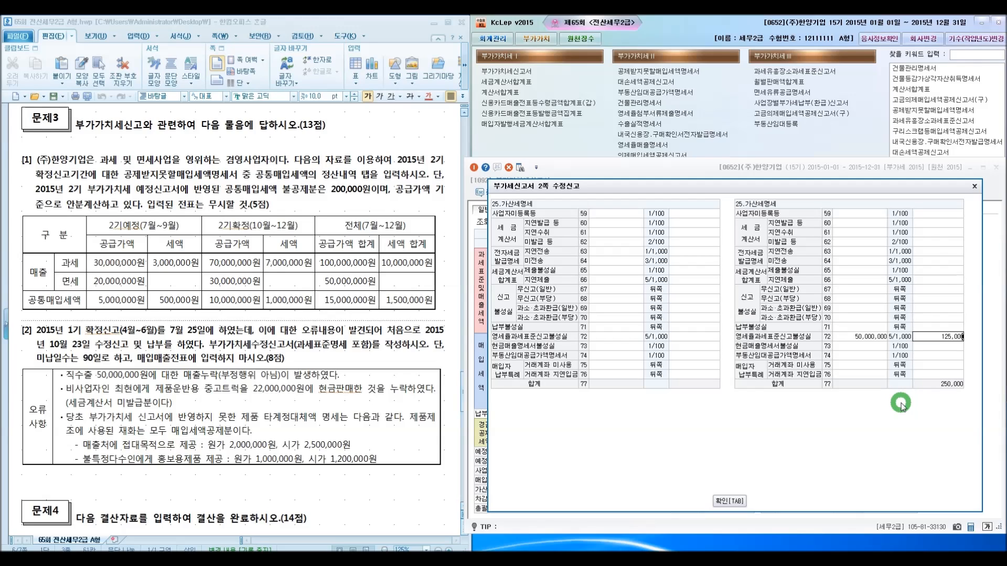
key(Return)
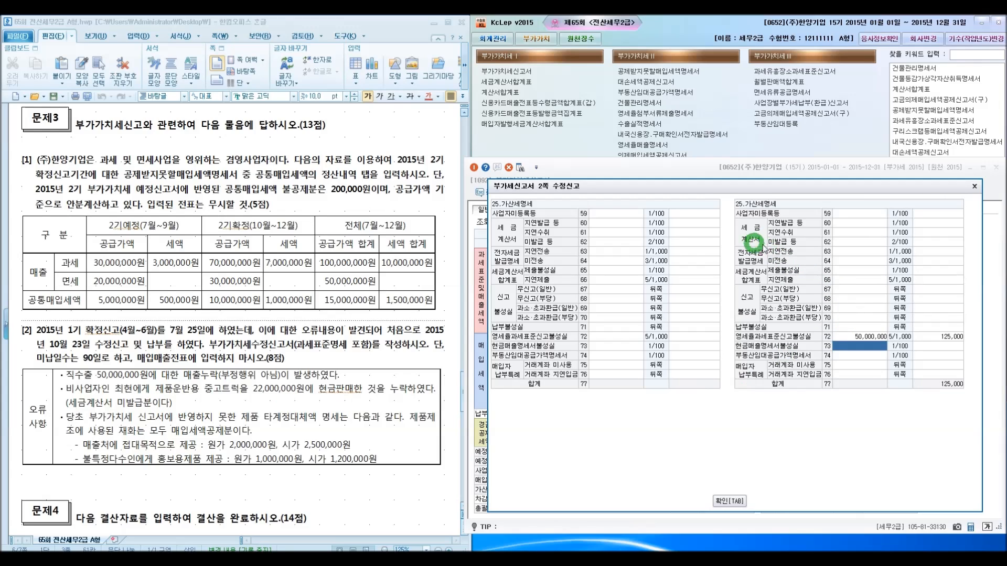
Enter 20,000,000 as the base and 400,000 as the penalty for unissued tax invoices on line 62
click(842, 243)
text(20000000)
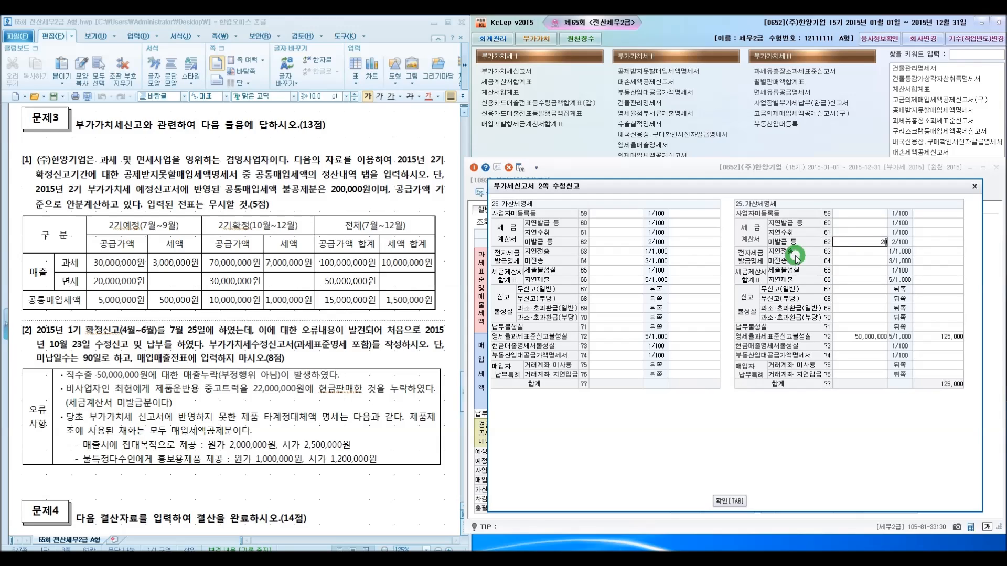
key(Return)
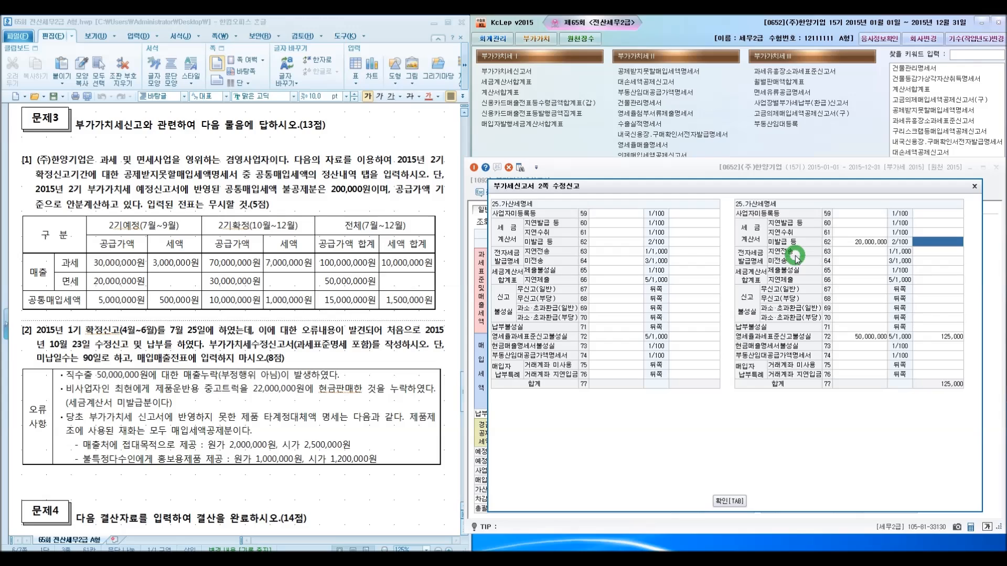
text(4000000)
key(Return)
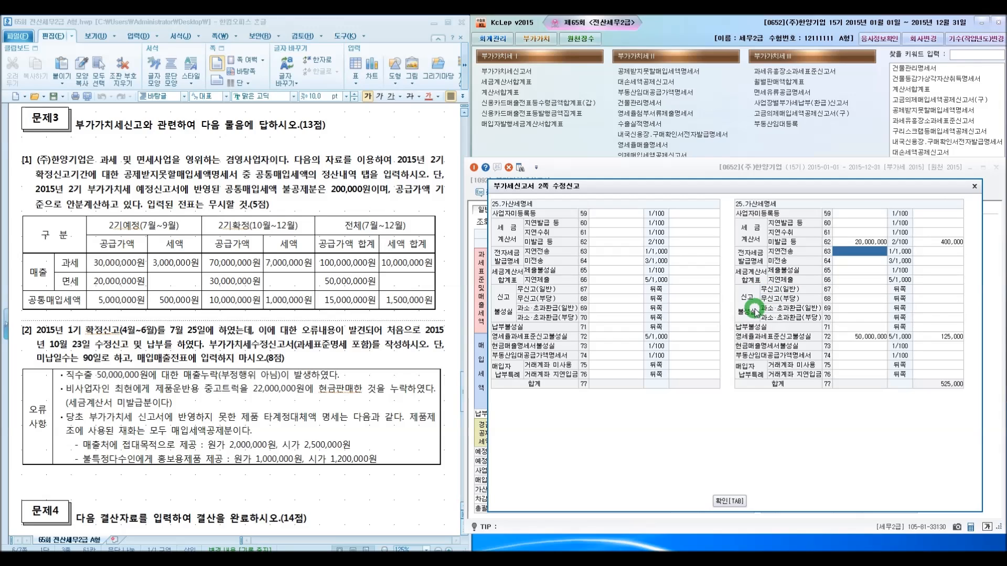
Enter 2,250,000 as the base and 112,500 as the penalty for general under-reporting on line 69
click(850, 309)
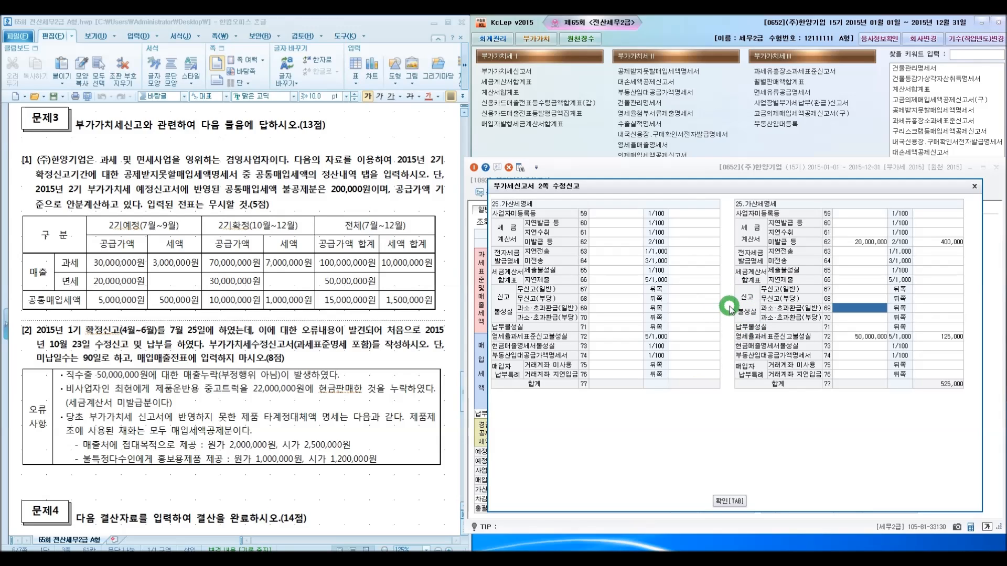
text(2250000)
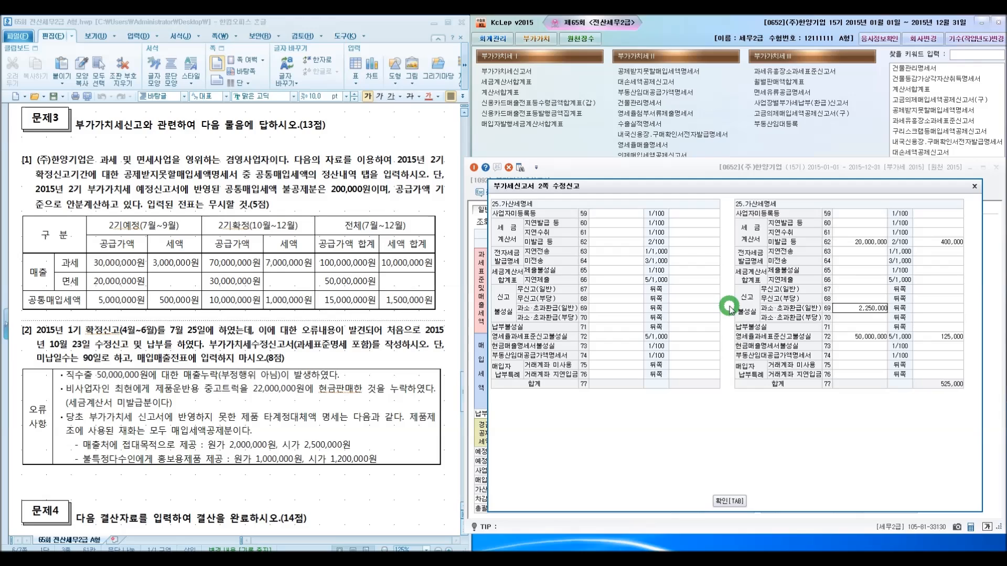
key(Return)
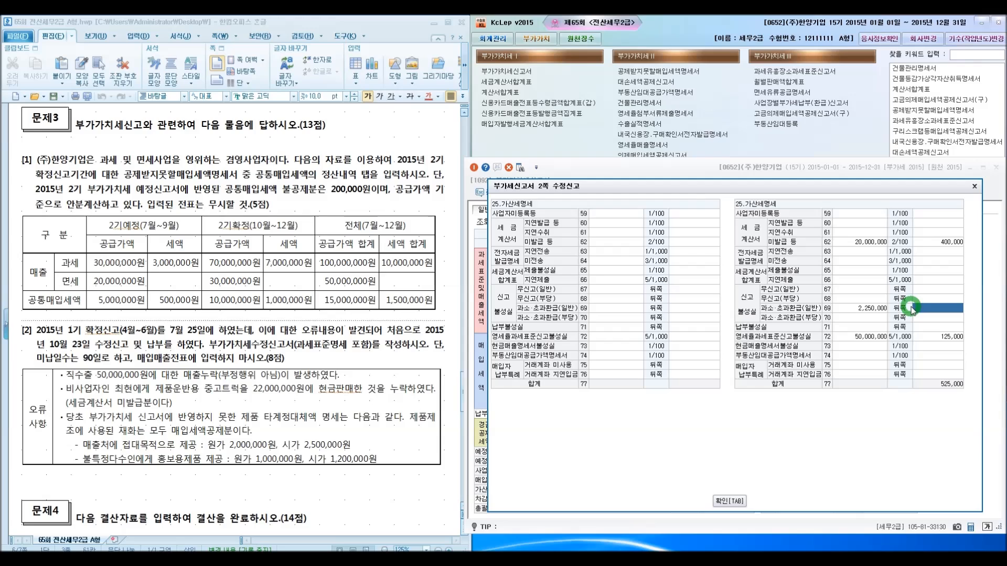
text(112500)
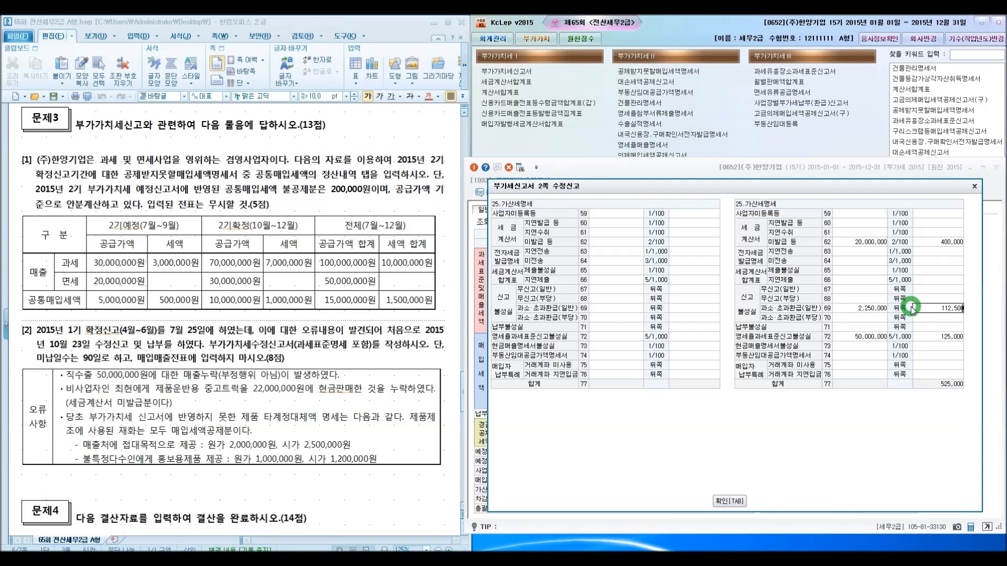
key(Return)
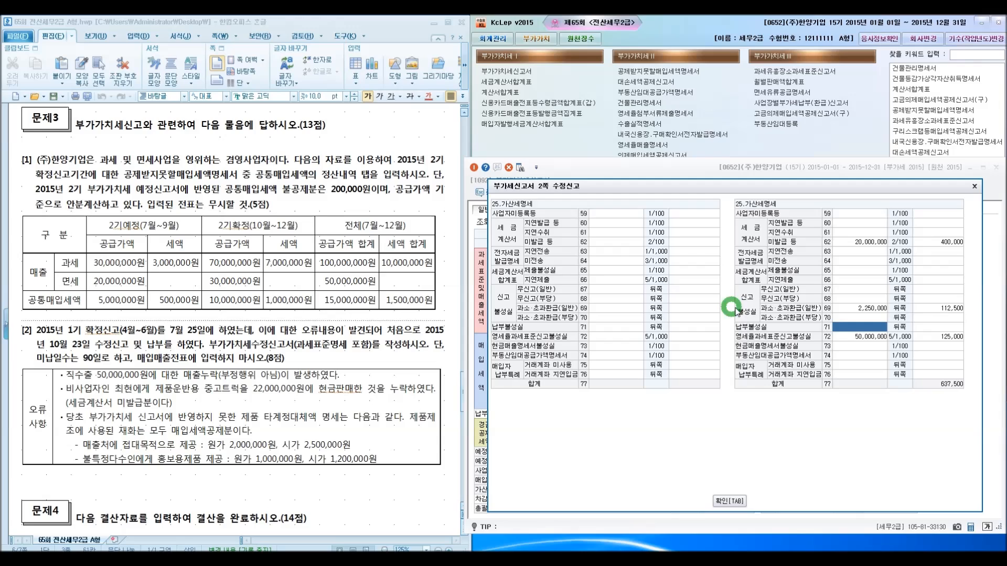
Enter 2,250,000 as the base and 60,750 as the late-payment penalty on line 71
text(2250000)
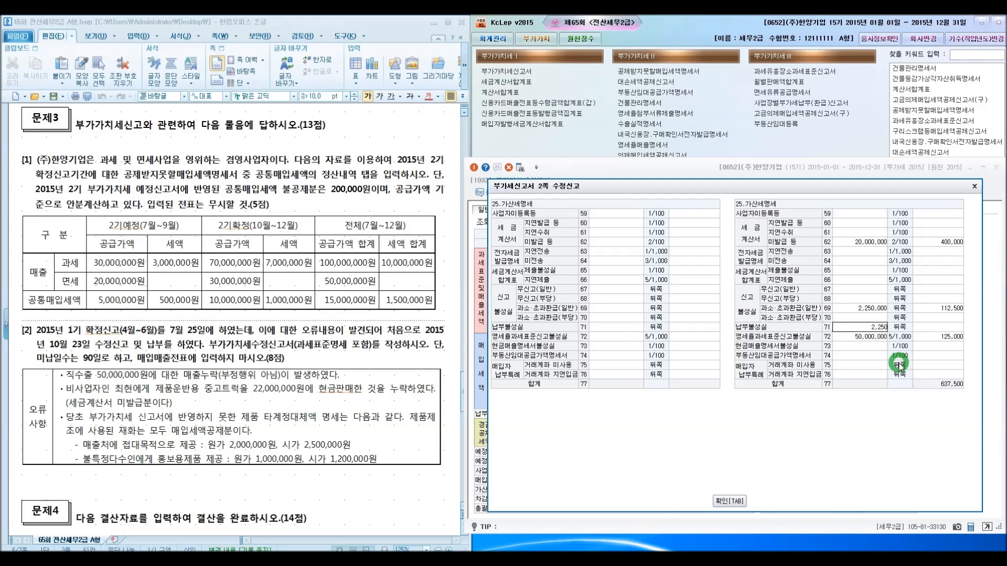
key(Return)
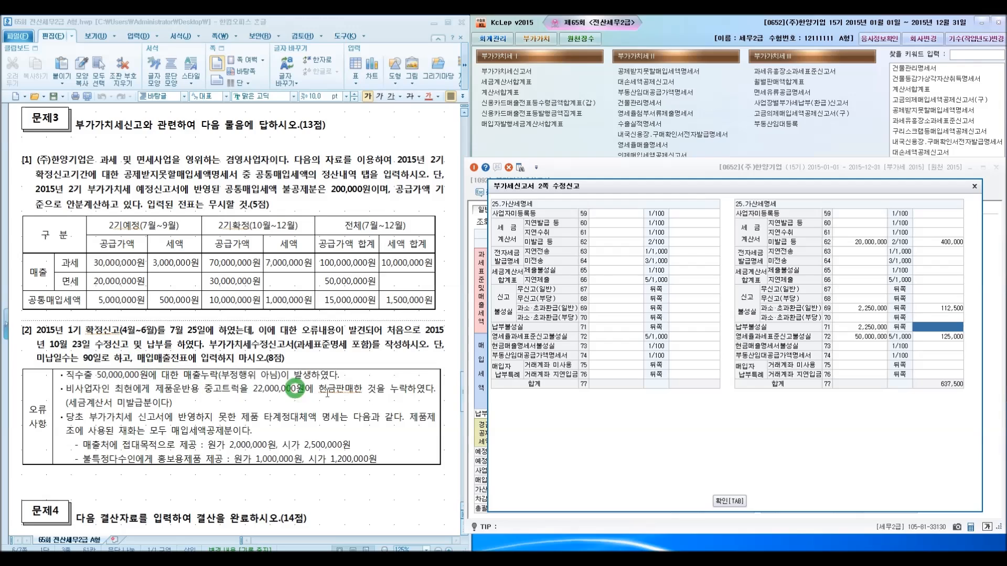
text(60)
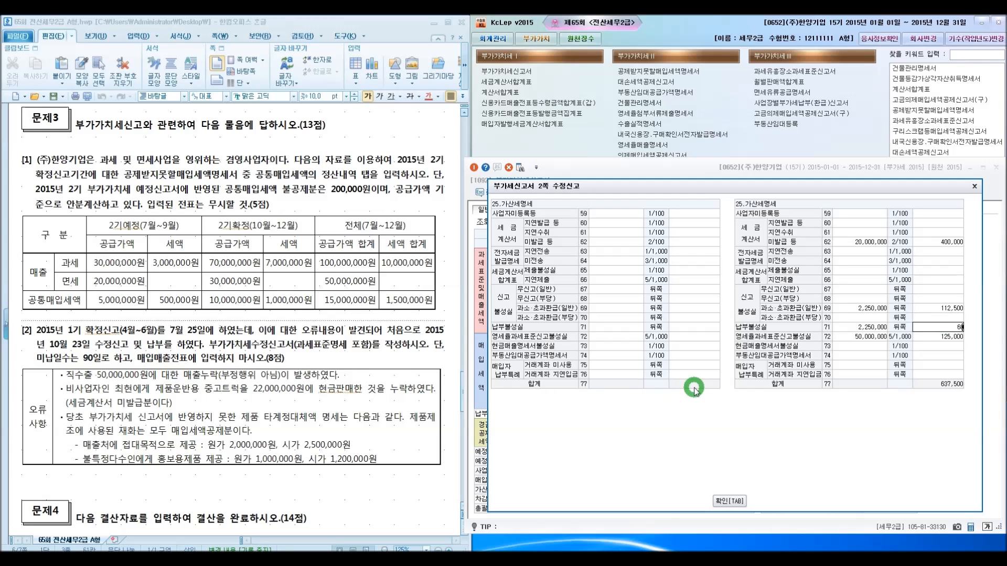
text(,750)
key(Return)
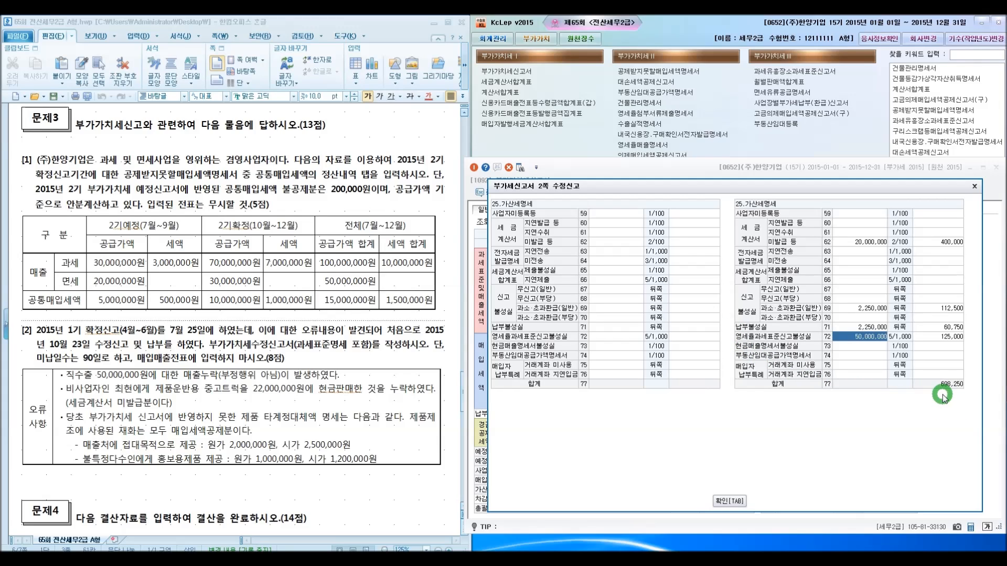
Confirm the penalty details, save the amended VAT return and close it
click(728, 501)
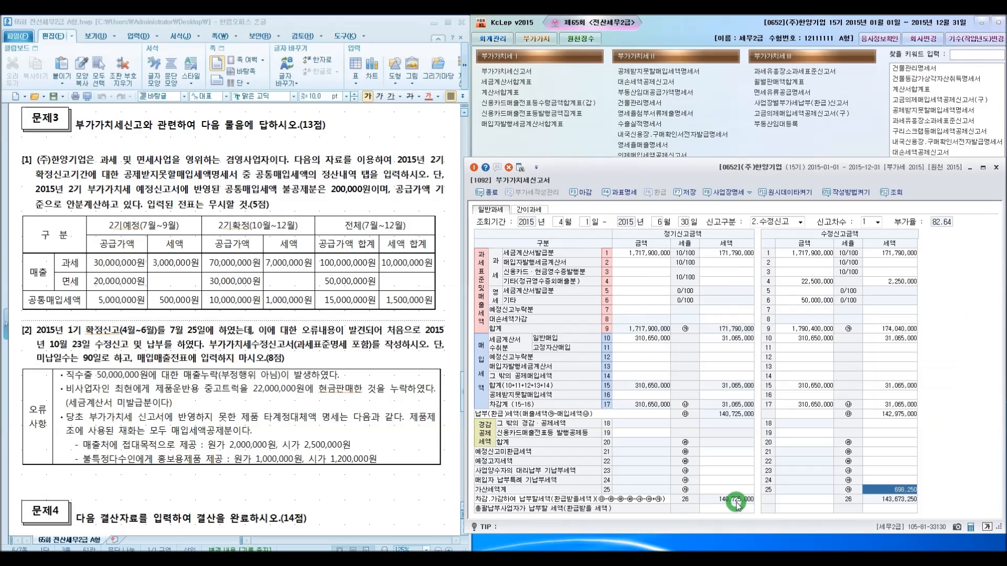
click(885, 492)
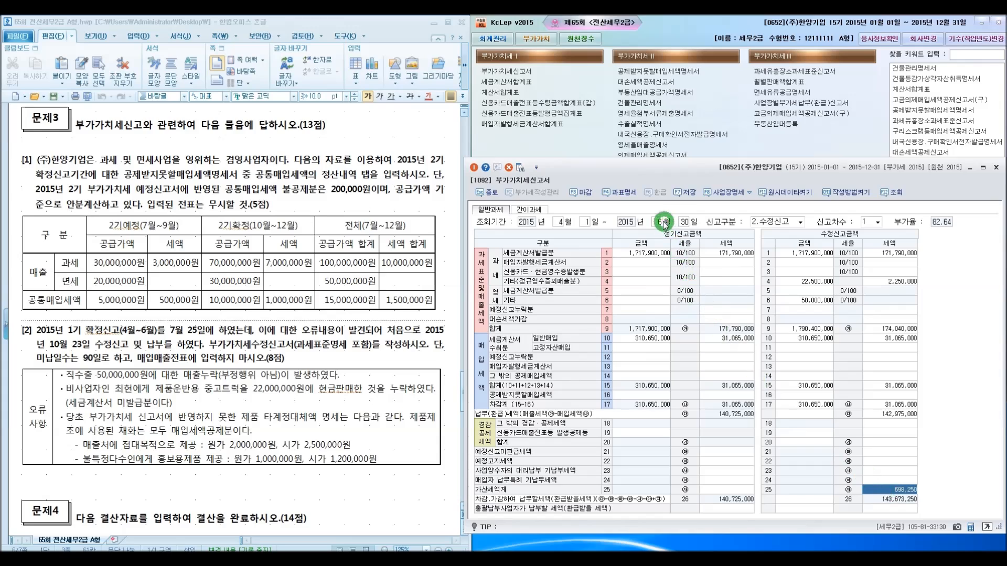
click(684, 192)
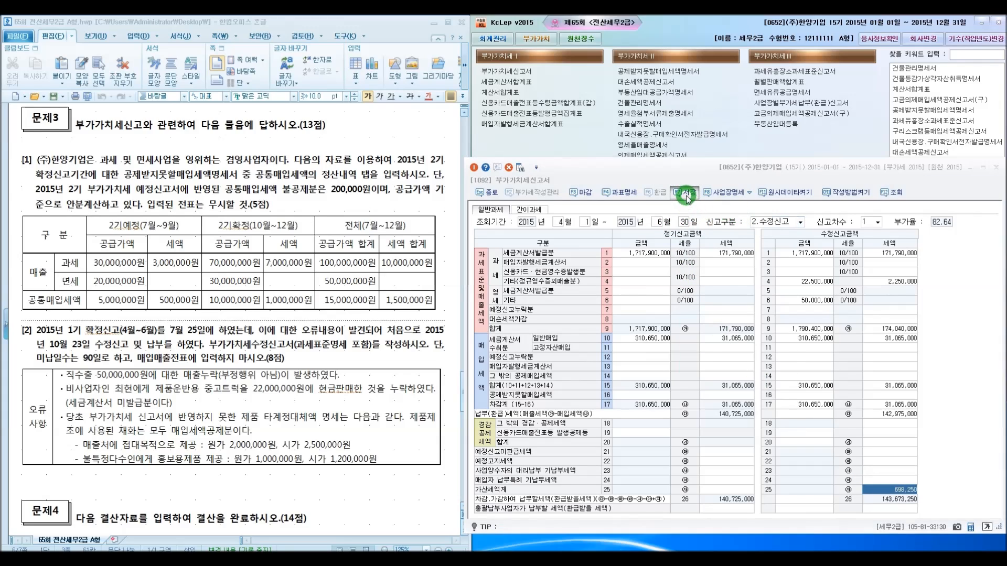
click(729, 373)
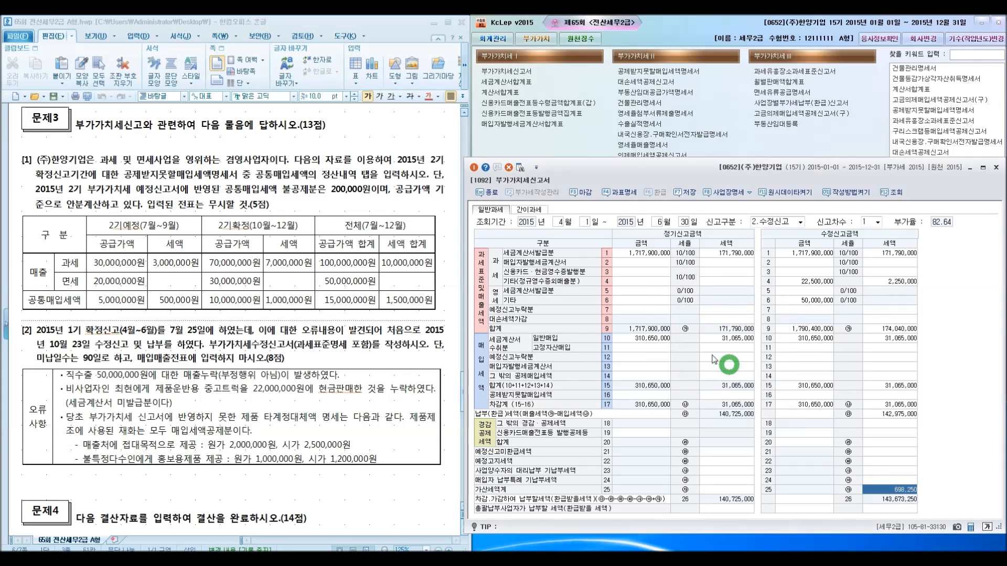
click(489, 193)
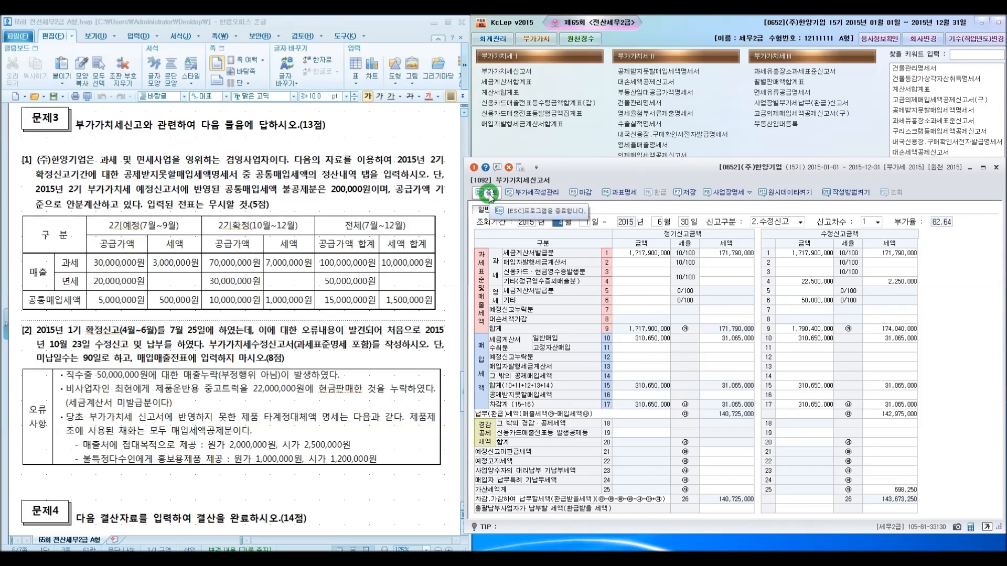
click(490, 193)
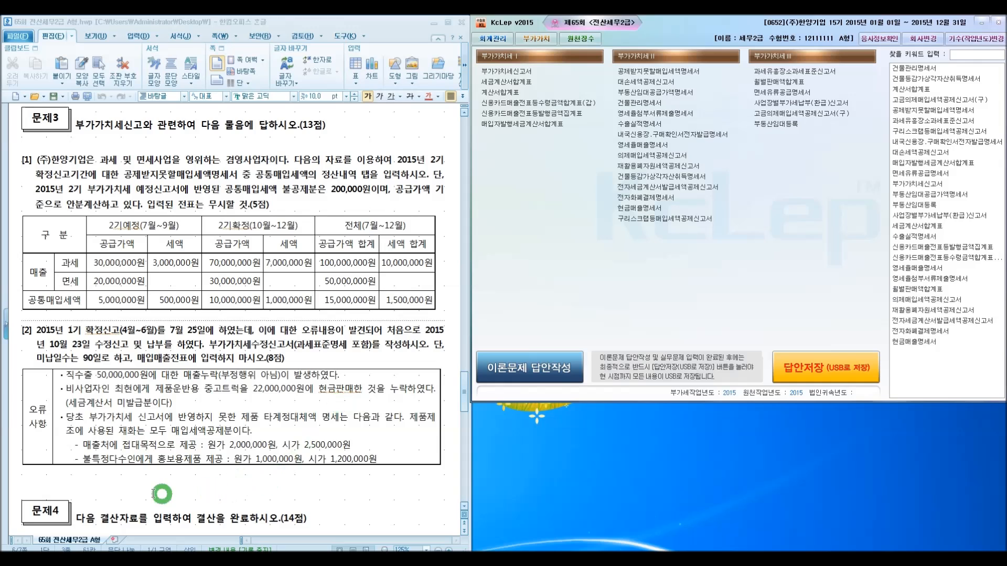
Open General Journal Entry and start a debit line dated 31 December 2015 for the securities valuation entry
click(127, 490)
scroll(127, 491, down, 6)
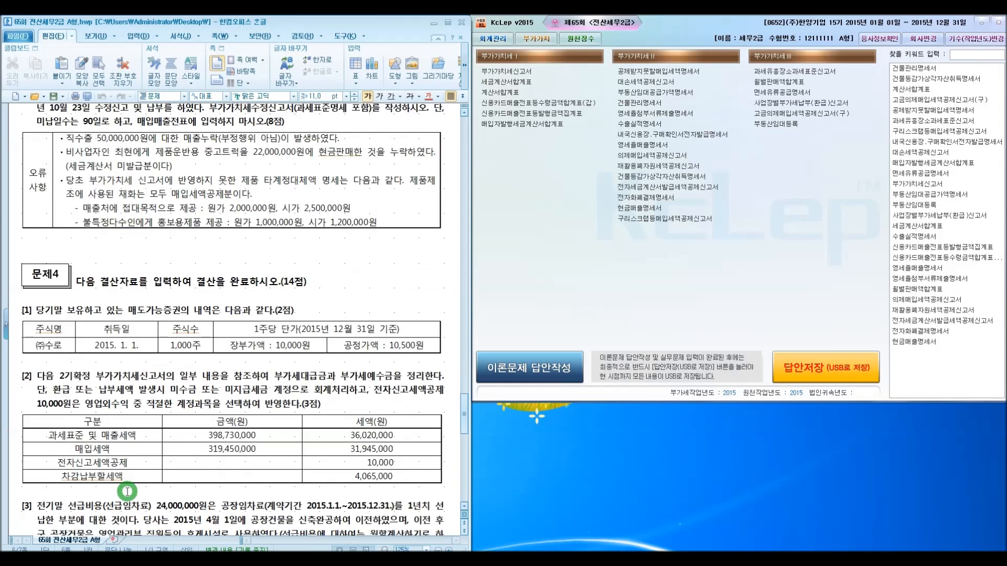
scroll(126, 490, down, 2)
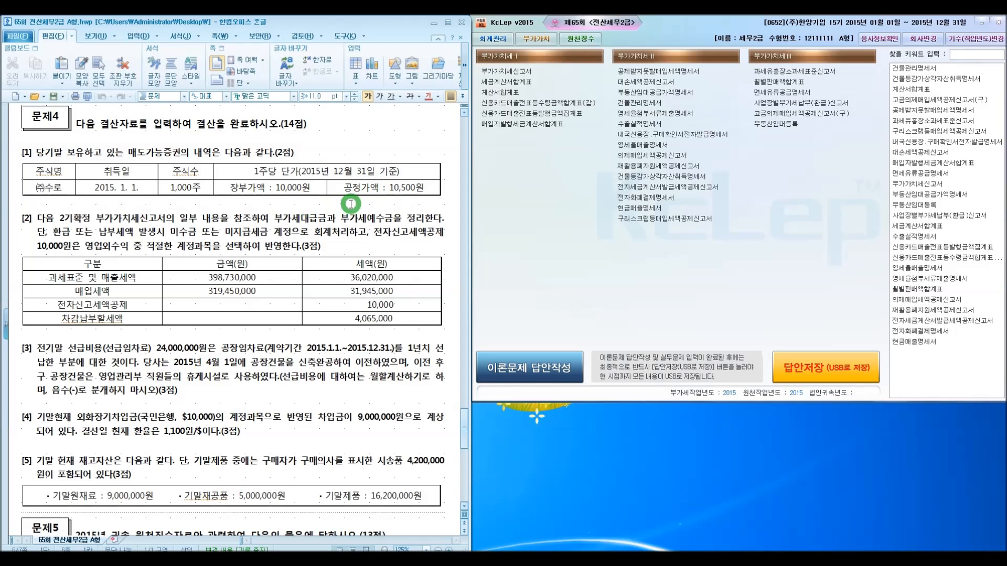
click(493, 39)
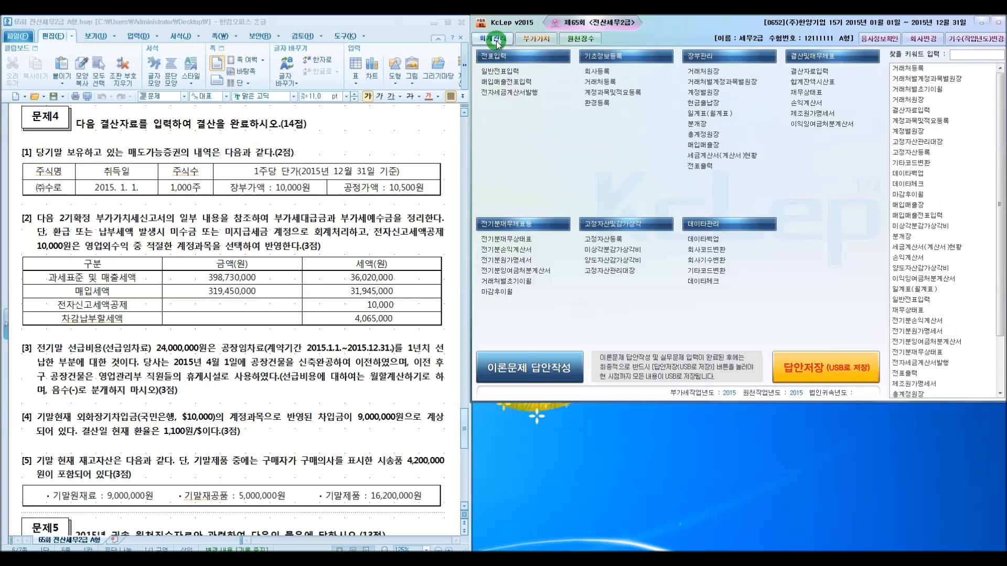
click(495, 71)
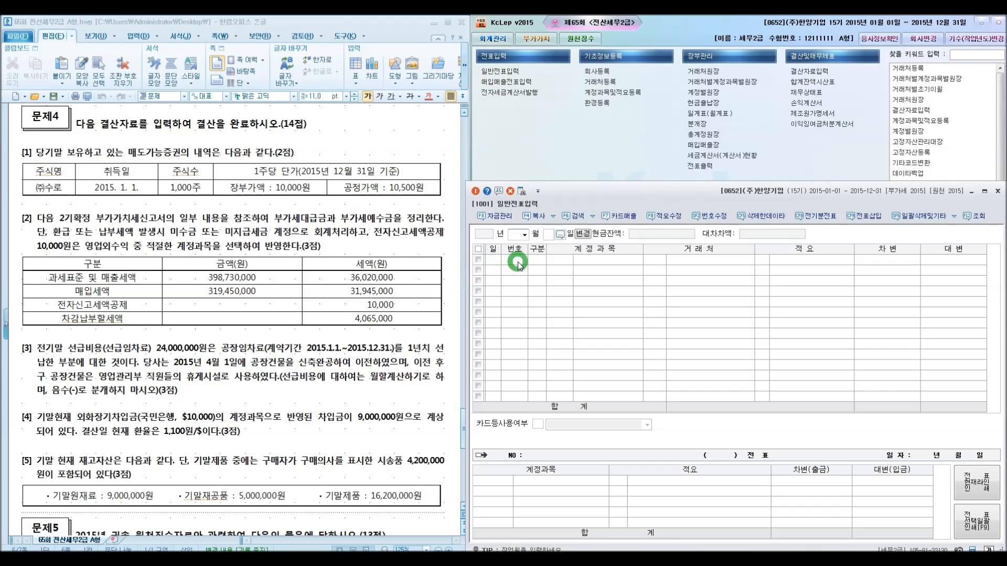
text(1231)
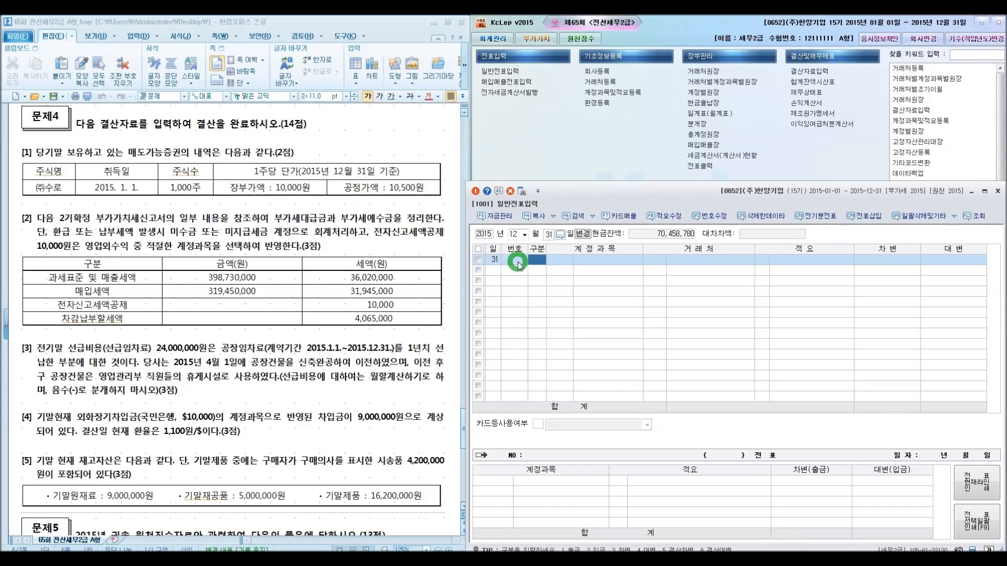
text(3)
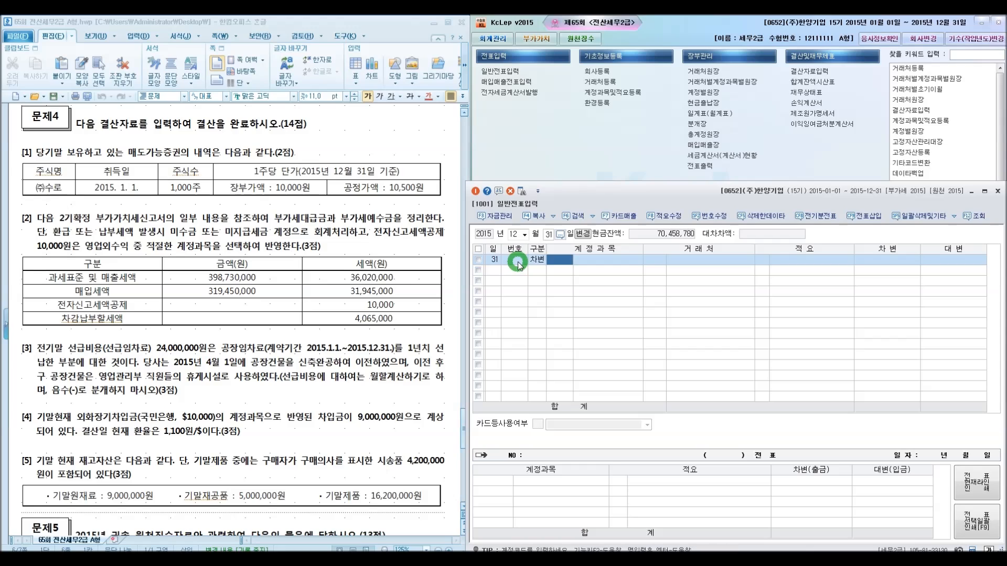
text(매도)
key(Return)
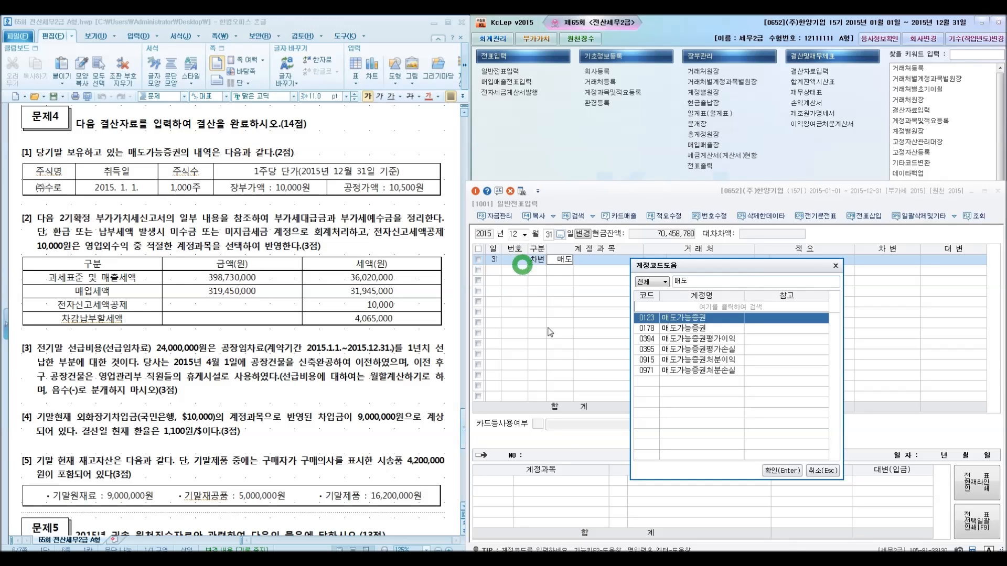
click(821, 470)
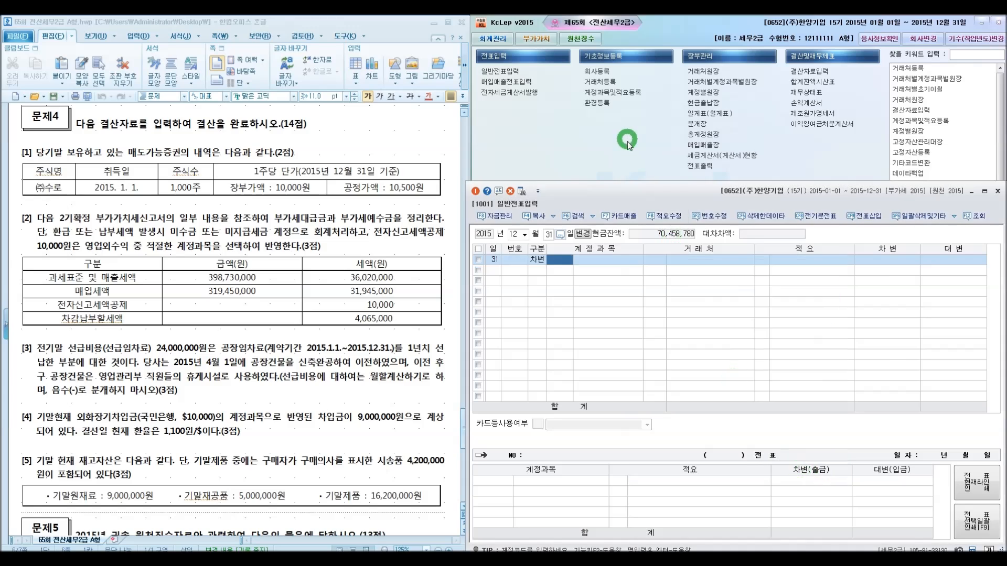
Open the trial balance as of 31 December 2015 and review the account balances
click(629, 142)
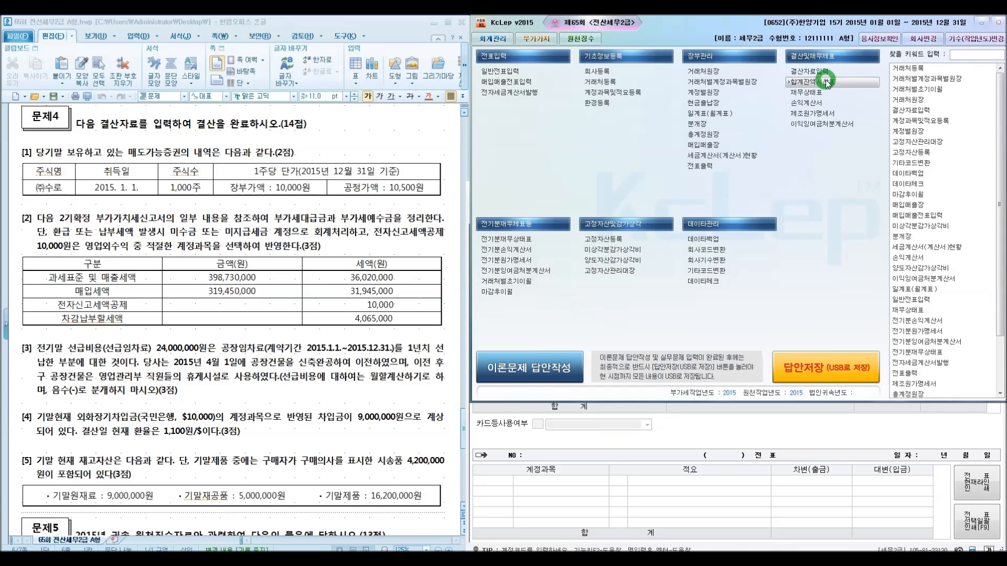
click(826, 83)
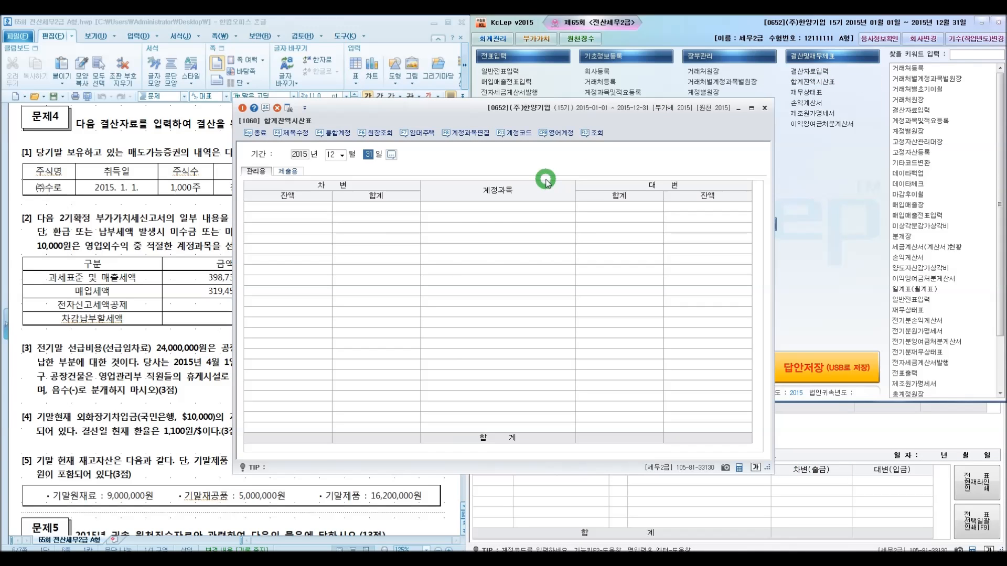
key(Return)
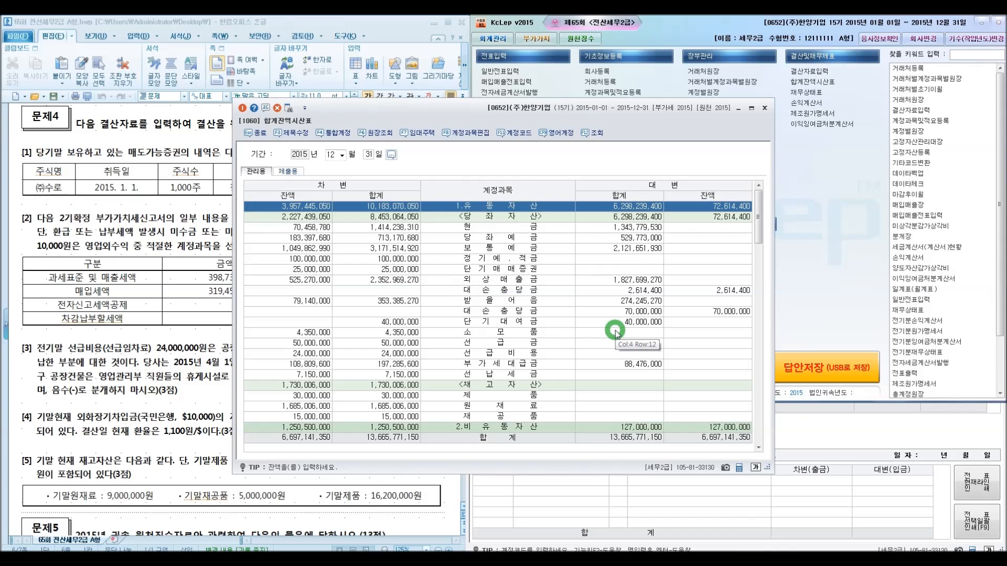
scroll(603, 333, down, 10)
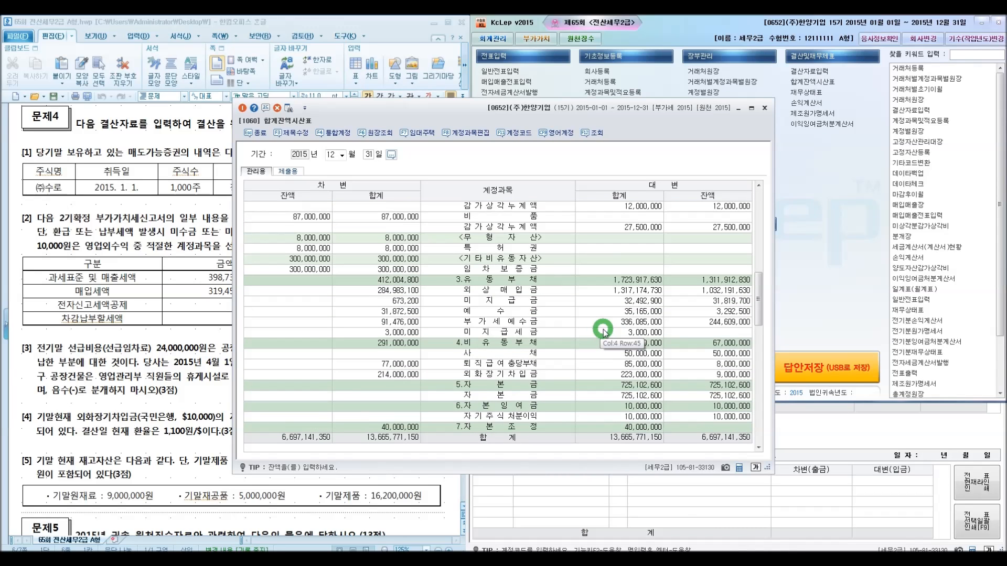
scroll(604, 329, up, 10)
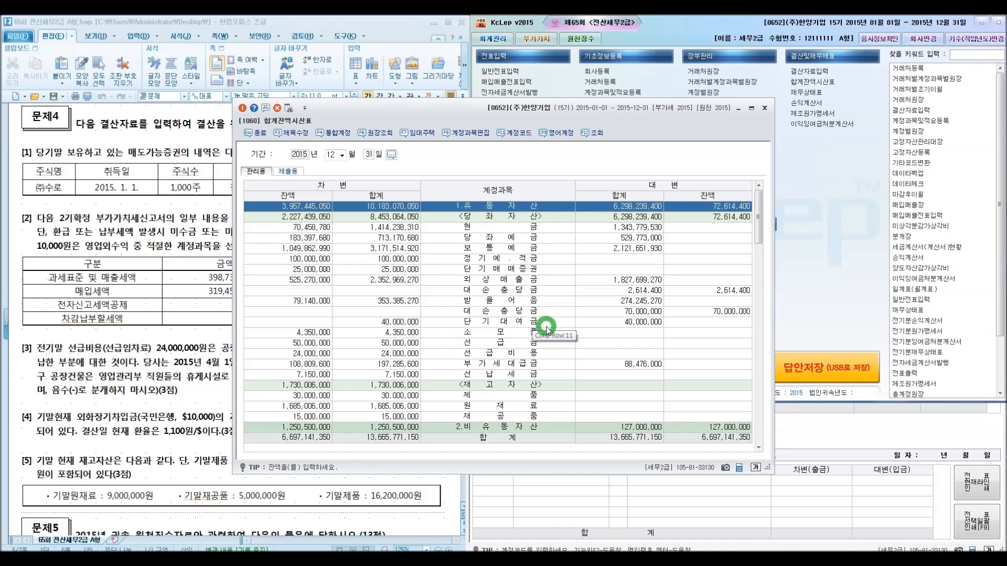
scroll(546, 328, down, 10)
scroll(547, 333, down, 9)
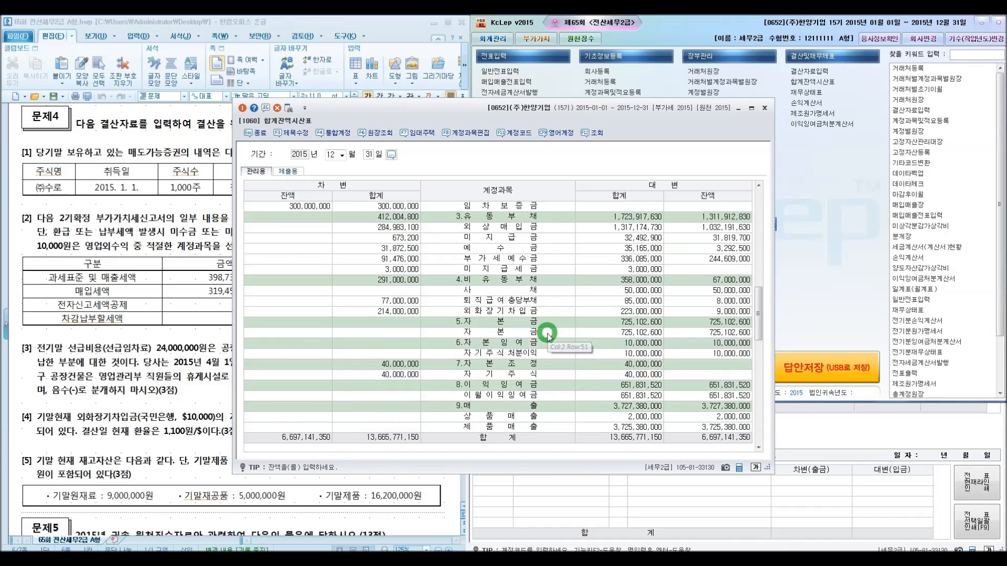
scroll(550, 336, up, 2)
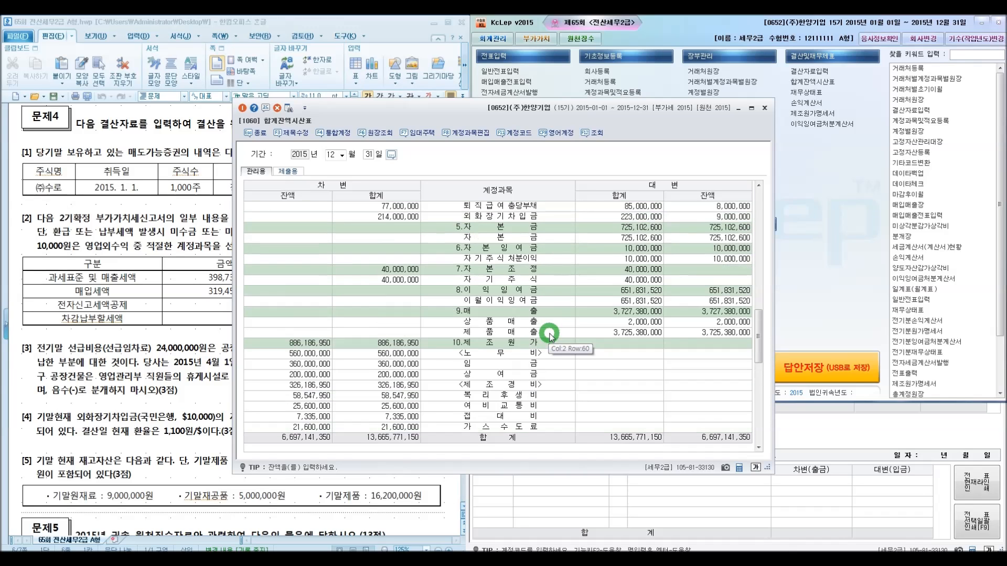
scroll(549, 335, up, 2)
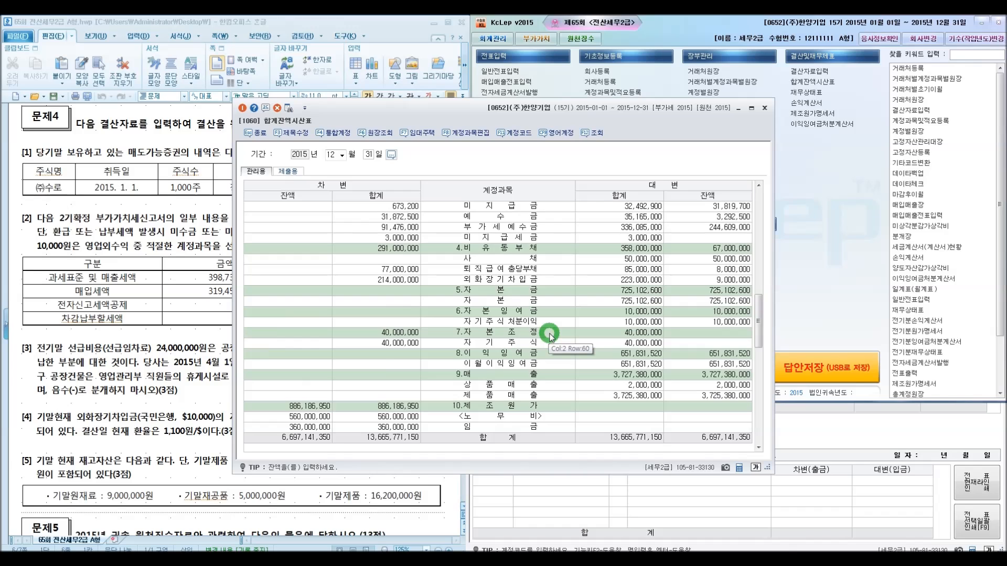
scroll(549, 336, up, 15)
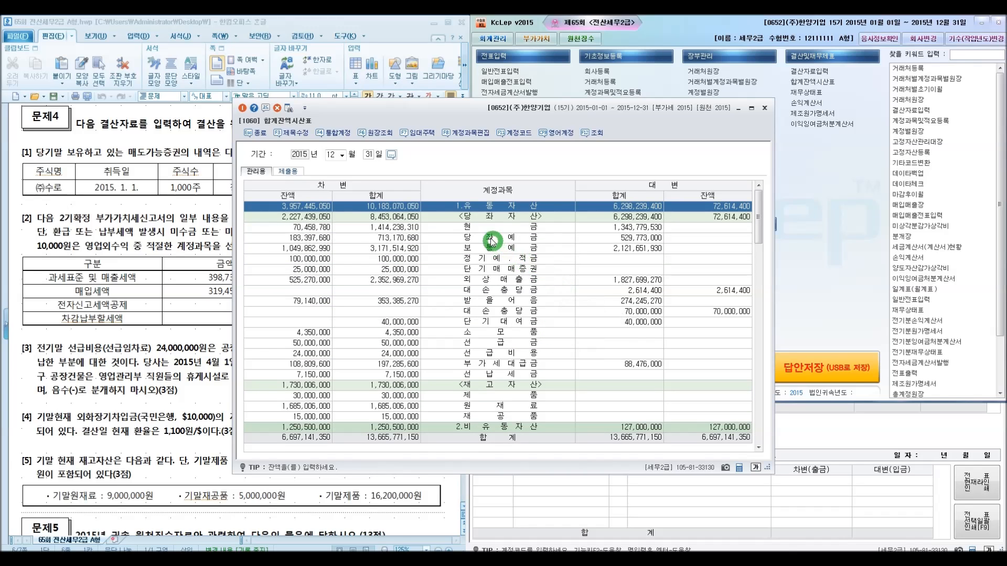
scroll(534, 327, down, 3)
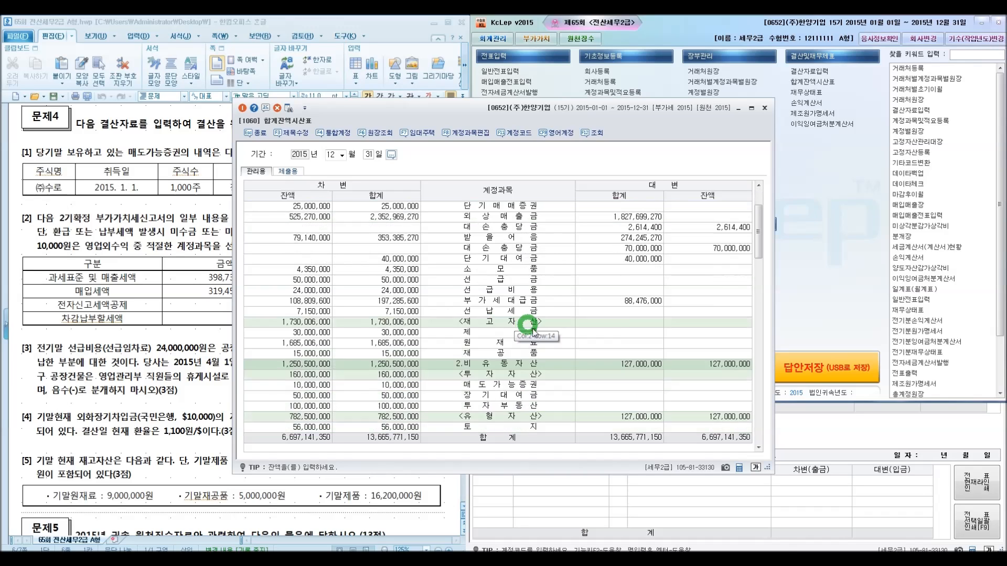
scroll(560, 342, down, 2)
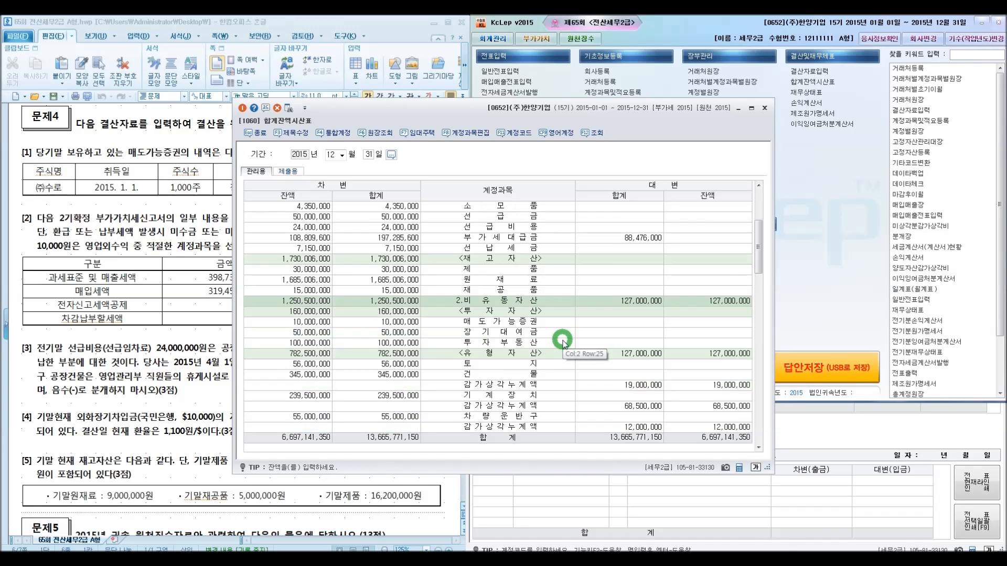
Open the ledger for 매도가능증권, inspect its acquisition journal entry, and close the ledger and trial balance
click(530, 322)
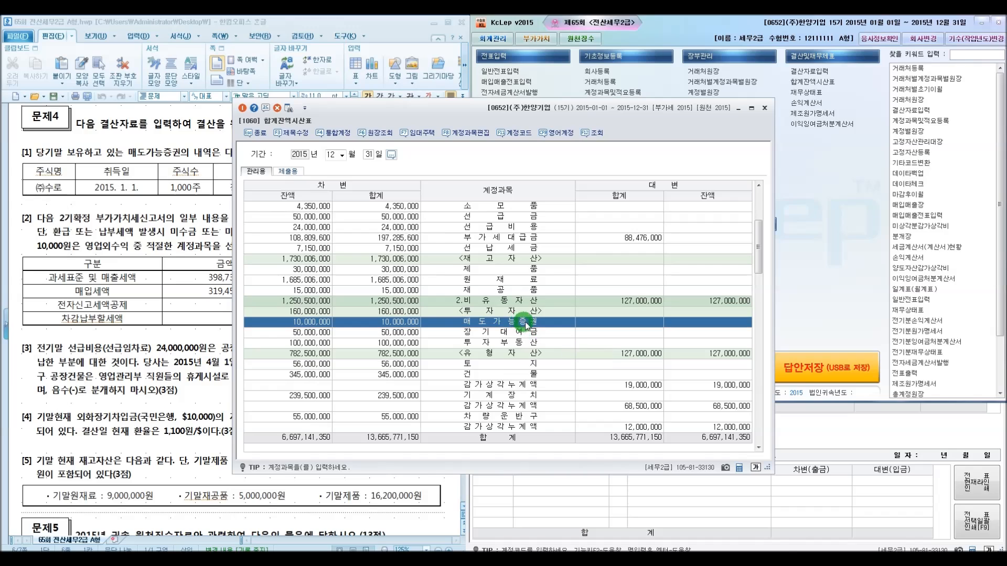
double_click(392, 322)
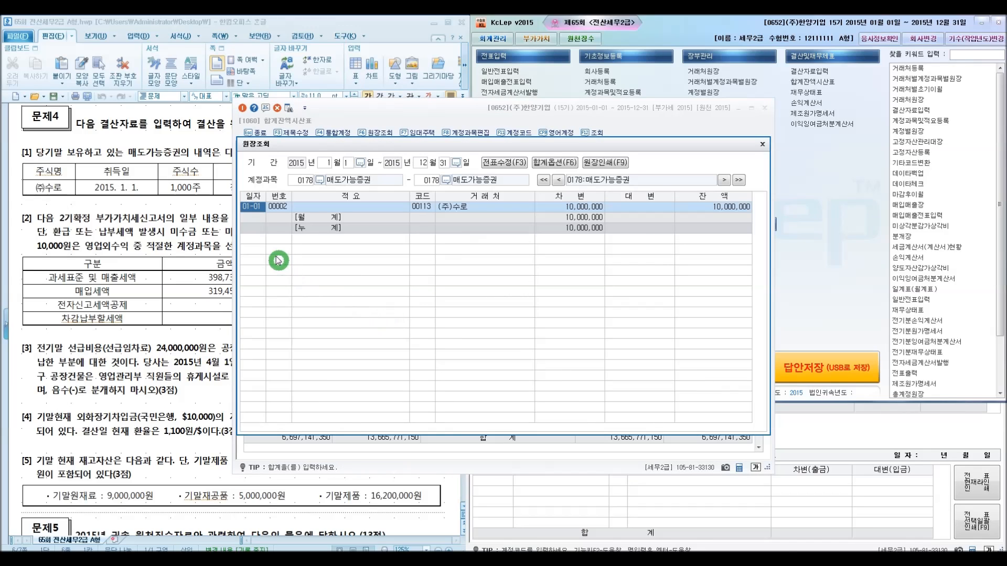
double_click(566, 206)
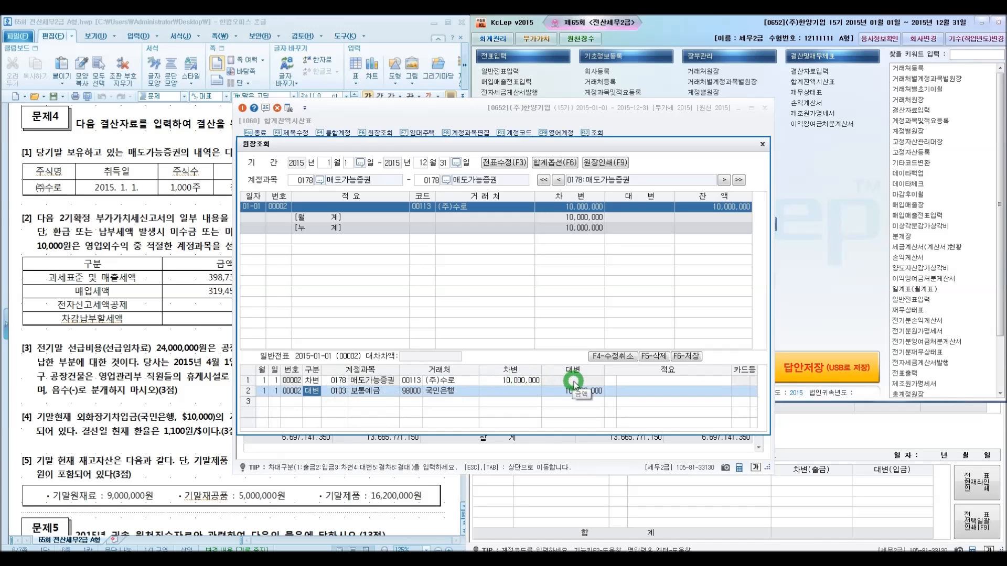
click(762, 145)
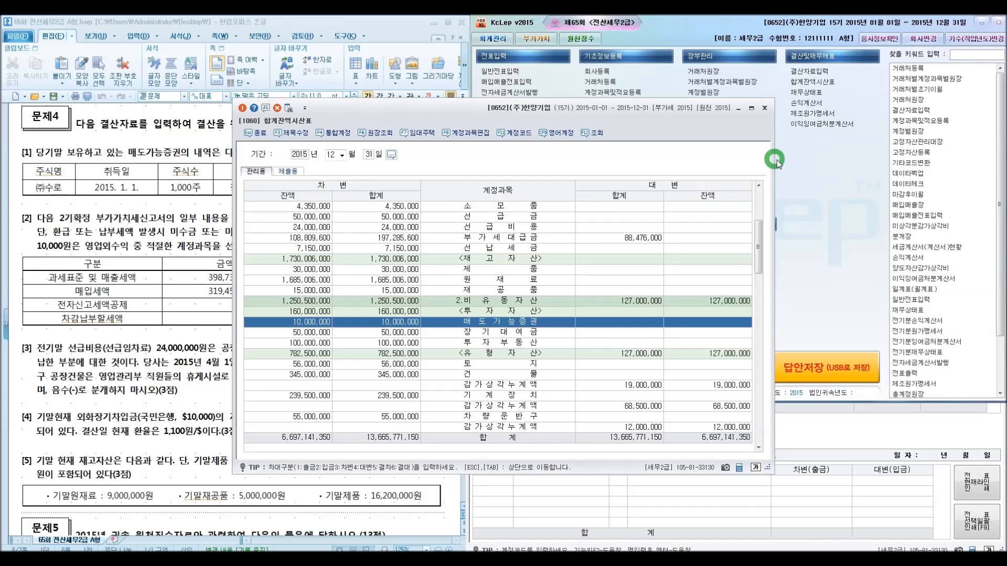
click(764, 107)
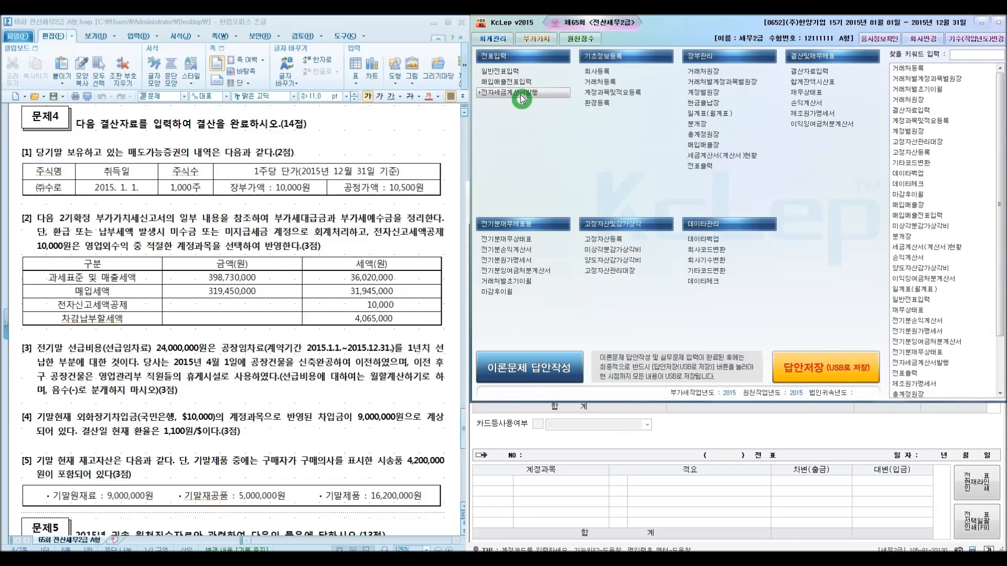
Reopen General Journal Entry and set the debit line's account to 0178 매도가능증권
click(504, 72)
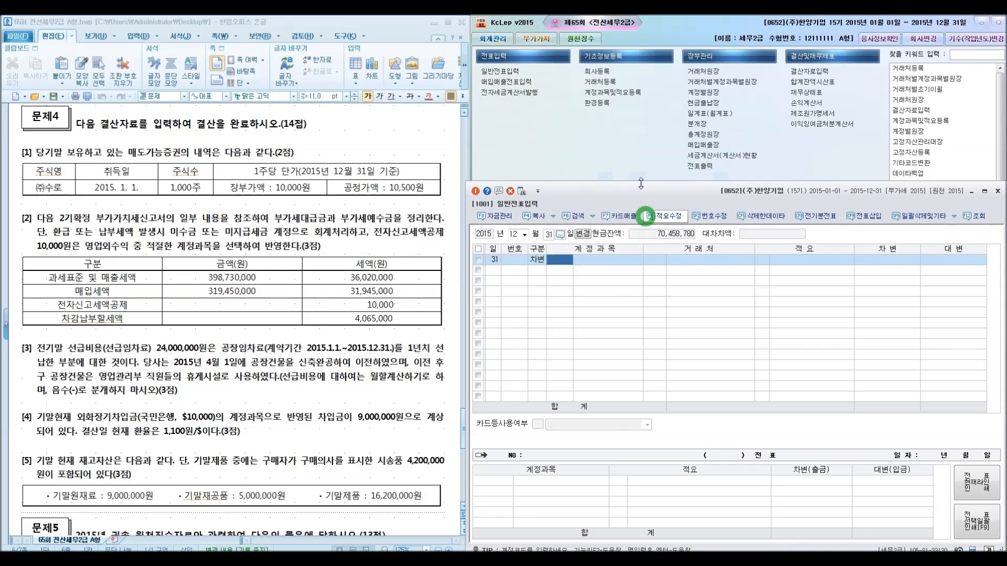
text(178)
key(Return)
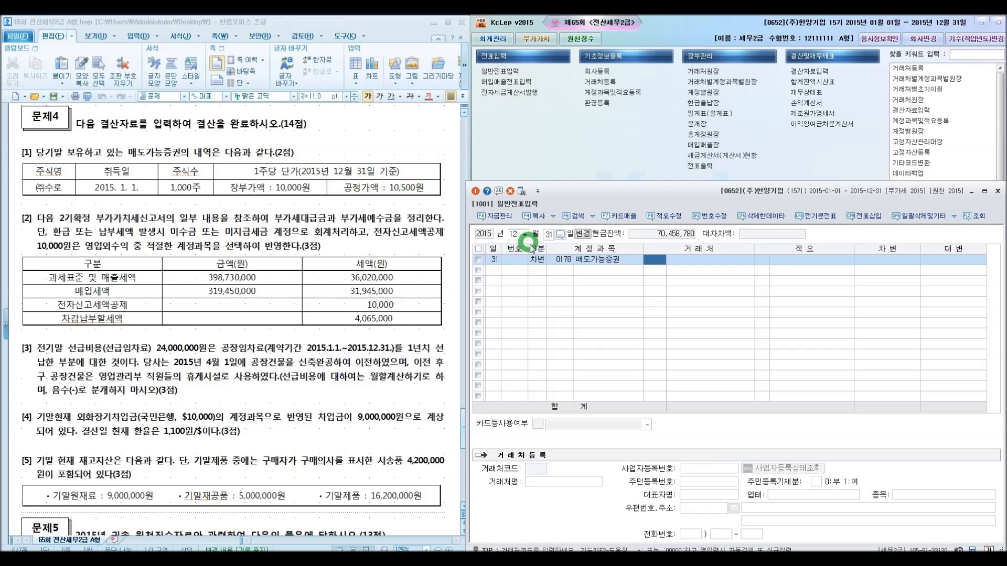
key(Return)
key(Return)
key(Return)
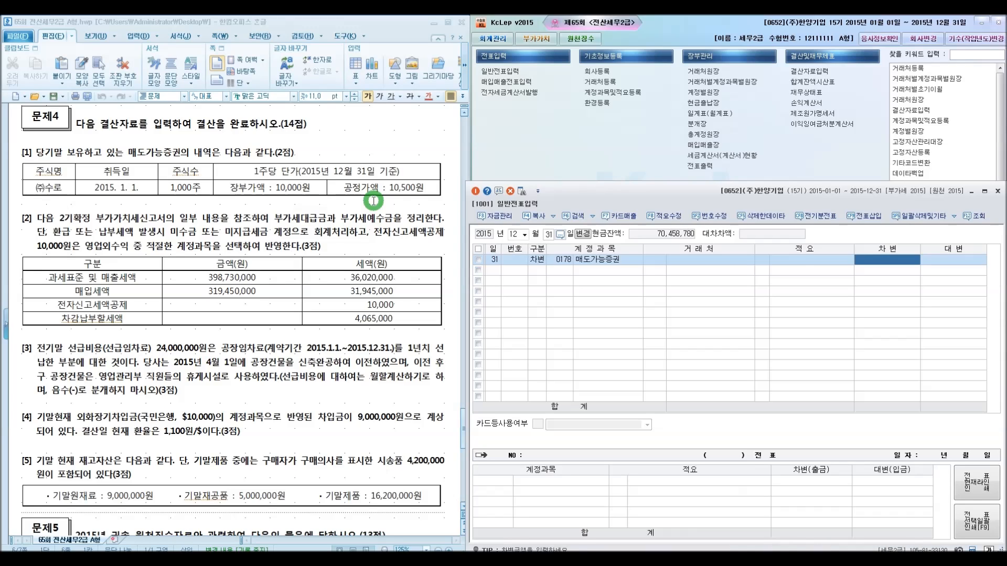
Enter the debit amount 500,000, computed as 500 × 1,000 with the calculator
key(plus)
text(500)
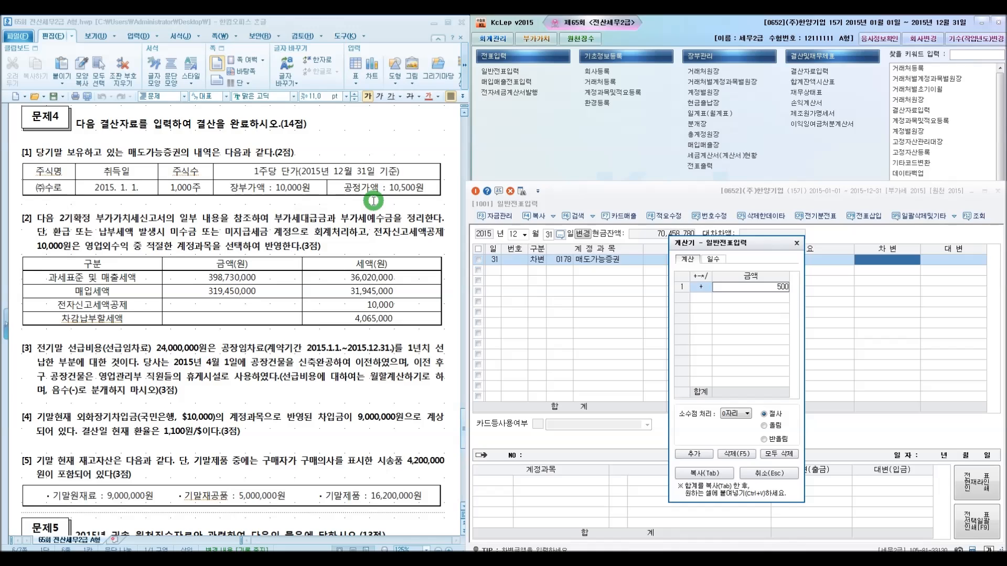
key(Return)
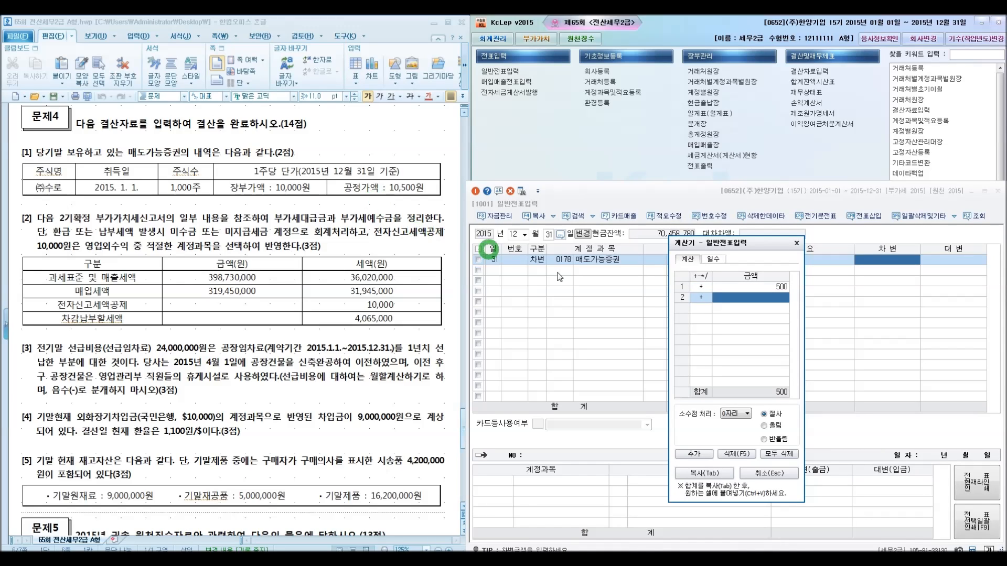
click(704, 300)
text(*)
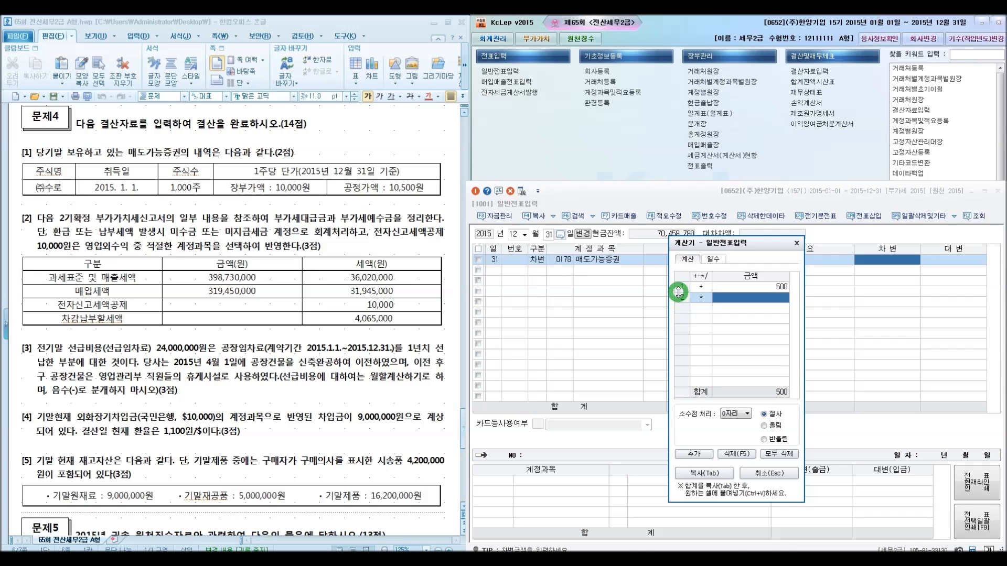
text(1000)
key(Return)
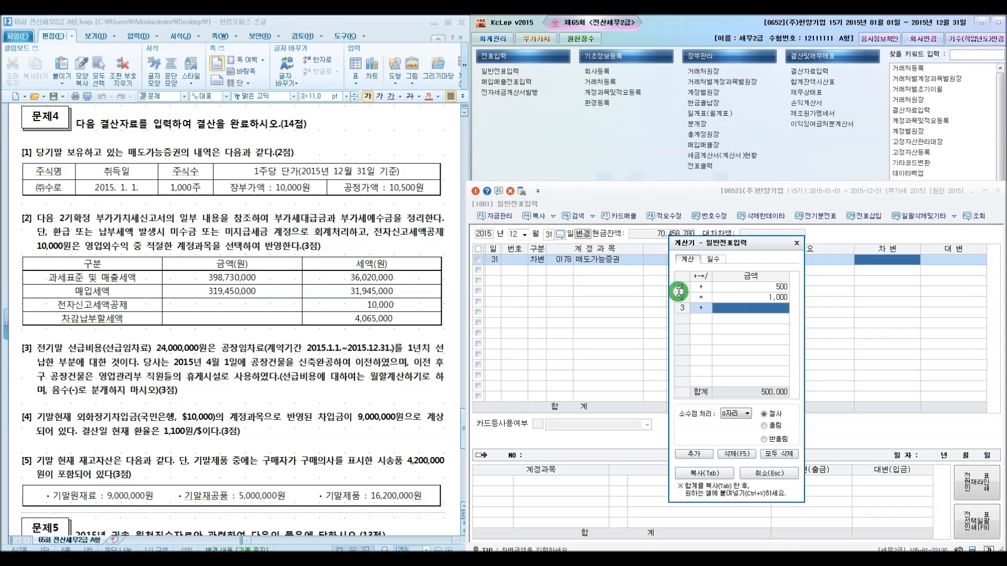
click(796, 244)
text(500,000)
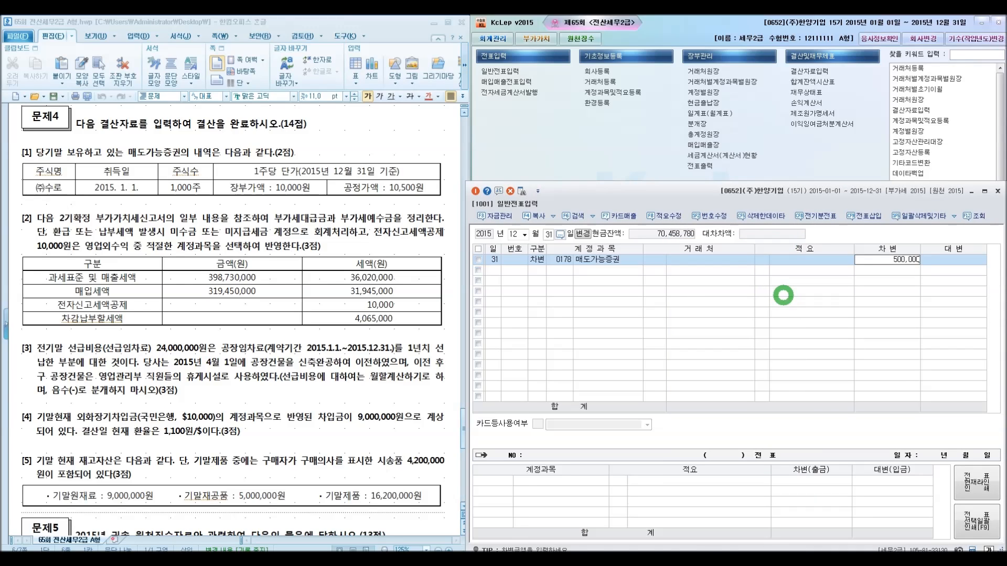
key(Return)
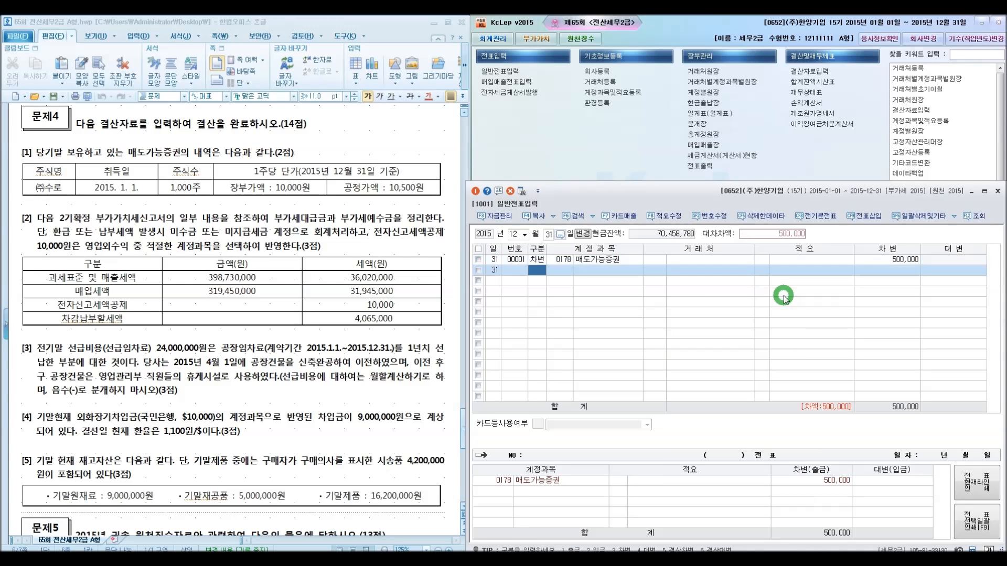
Add the credit line for account 0394 매도가능증권평가이익 with 500,000 to complete the securities valuation entry
text(4)
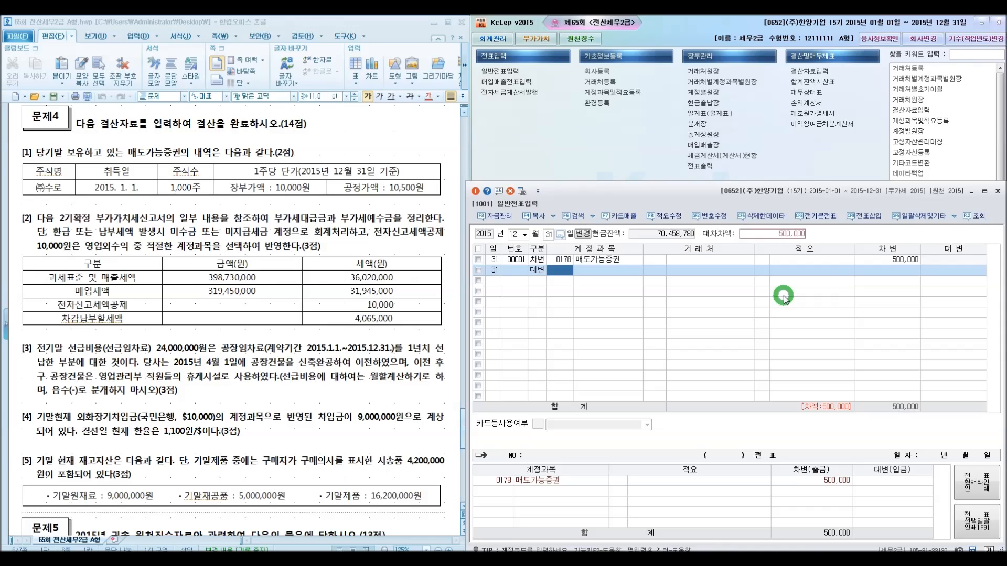
text(매ㅗ)
text(도)
key(Return)
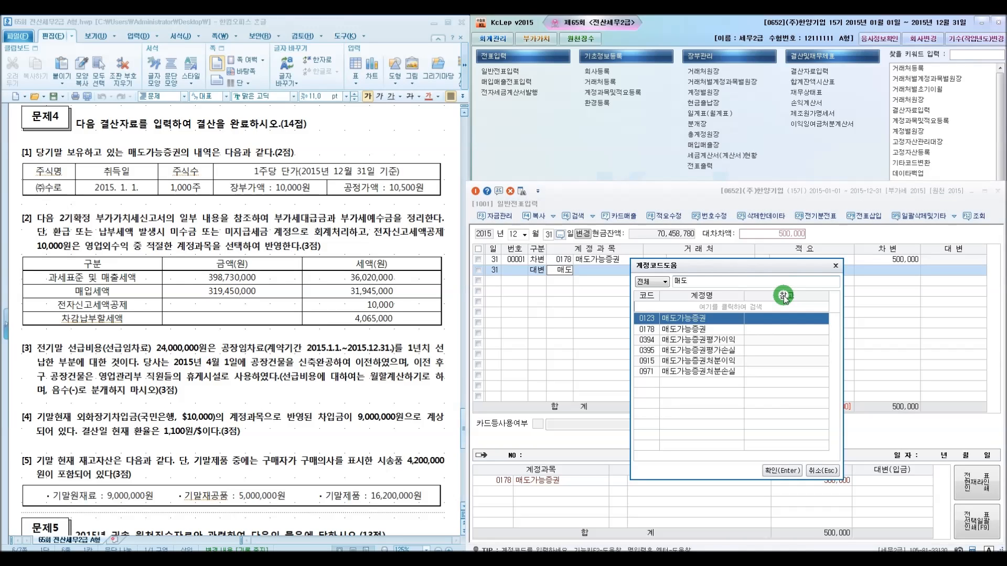
key(Down)
key(Down)
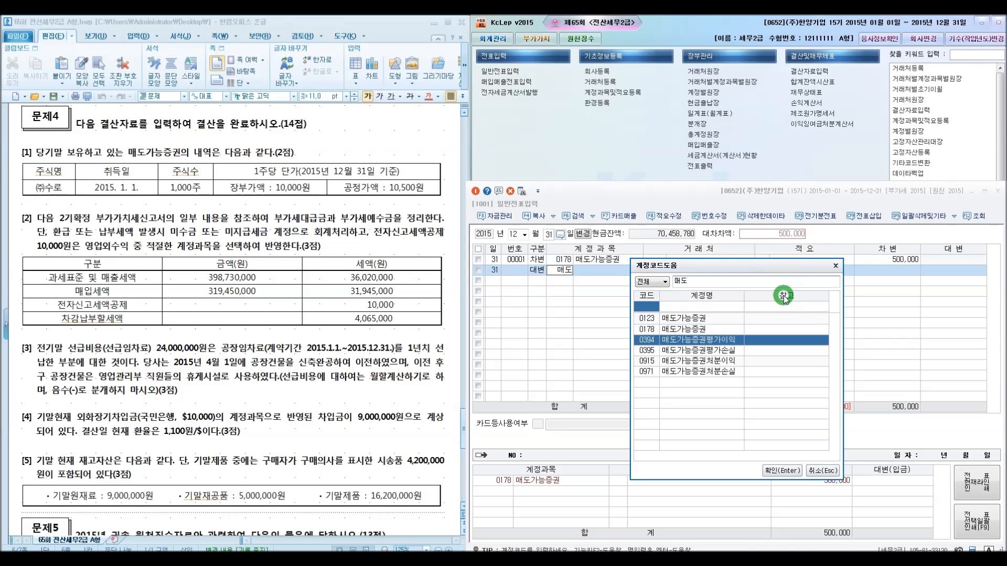
click(778, 470)
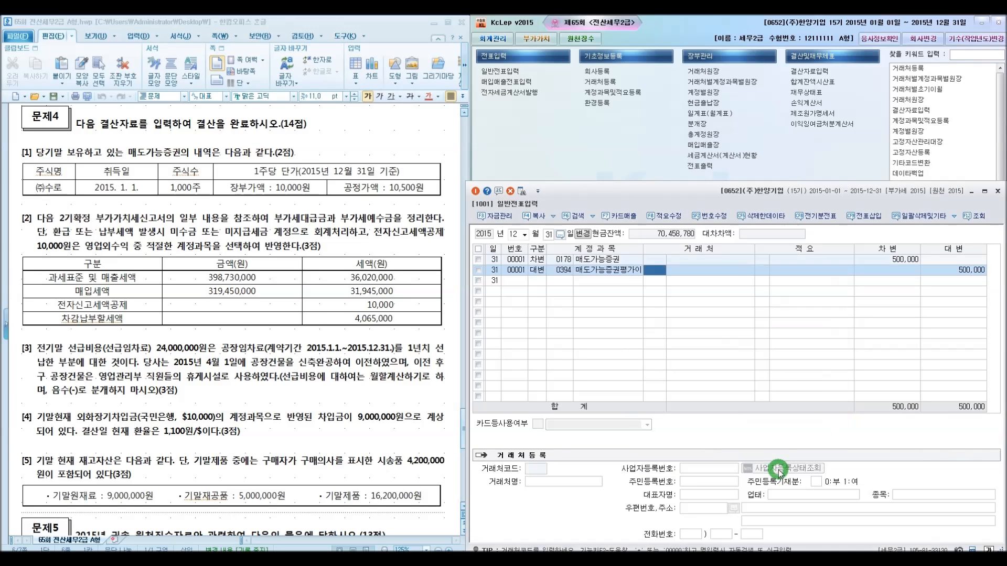
key(Return)
key(Return)
key(Return)
key(Return)
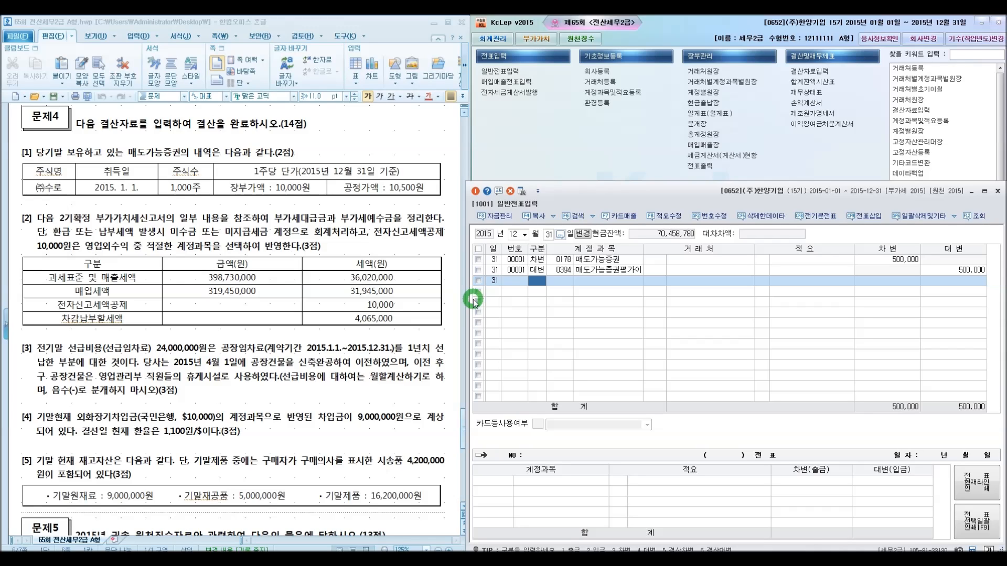
Start a new entry debiting 0255 부가세예수금 for 36,020,000
key(3)
text(예수)
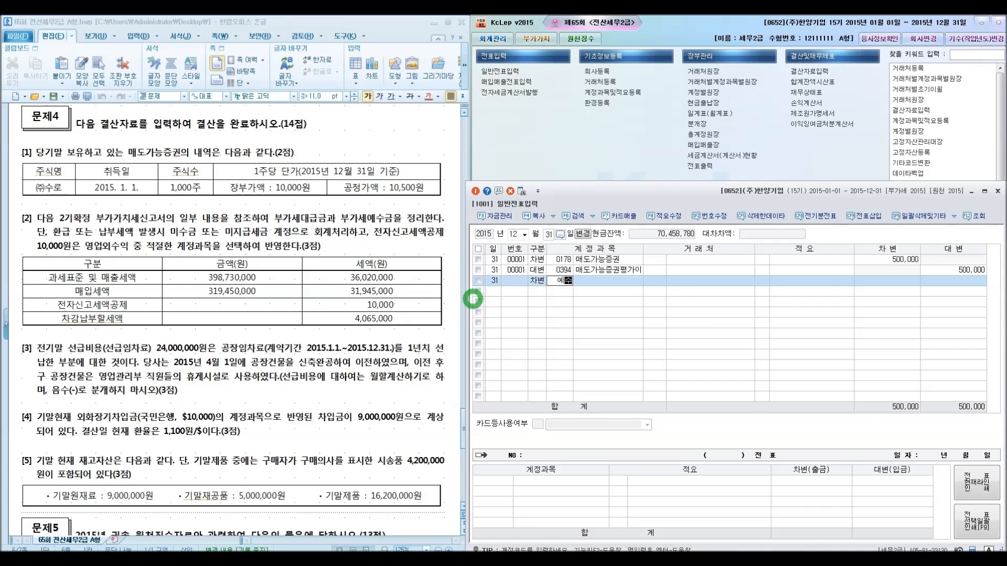
key(Return)
key(Down)
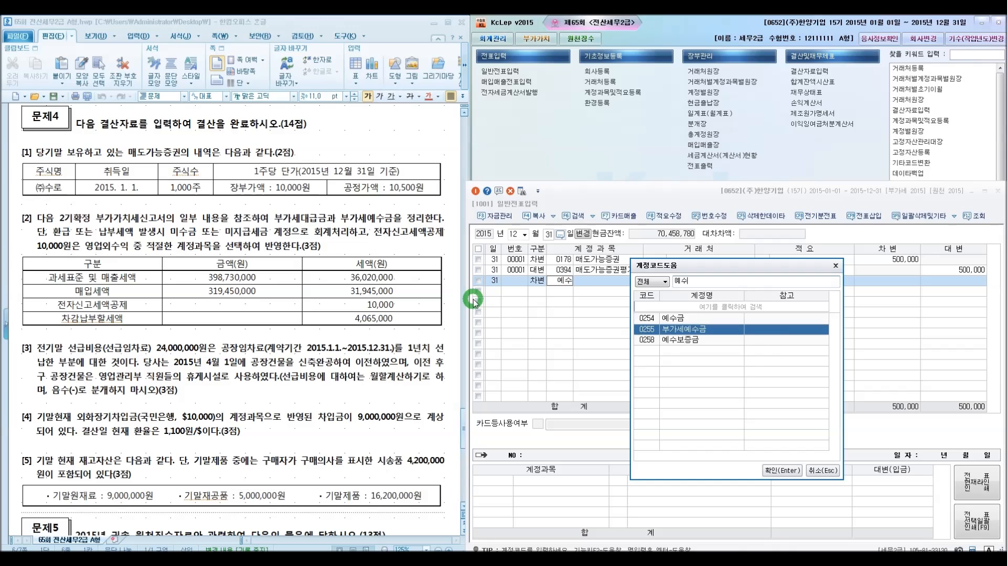
key(Return)
key(Return)
key(Return)
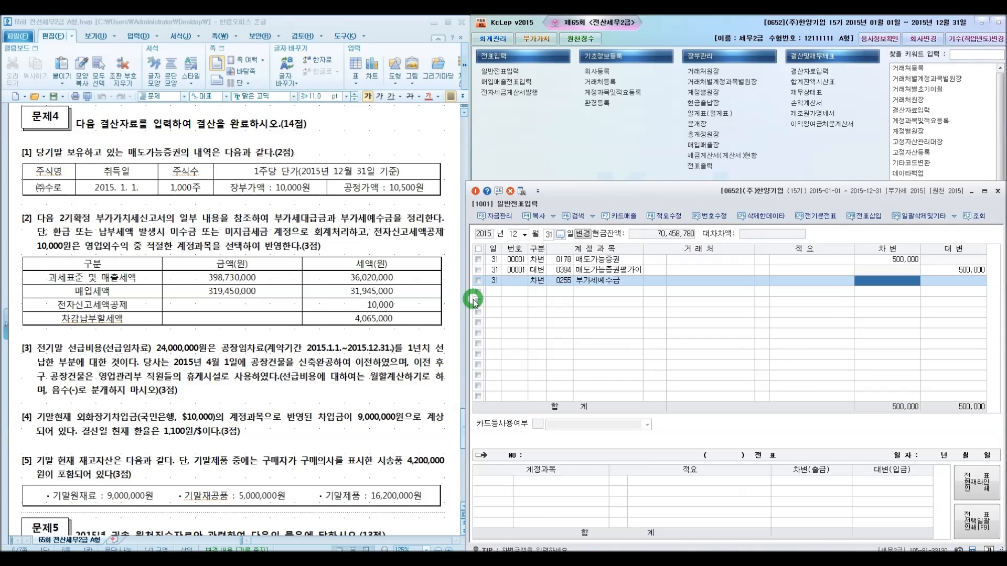
text(36,020,000)
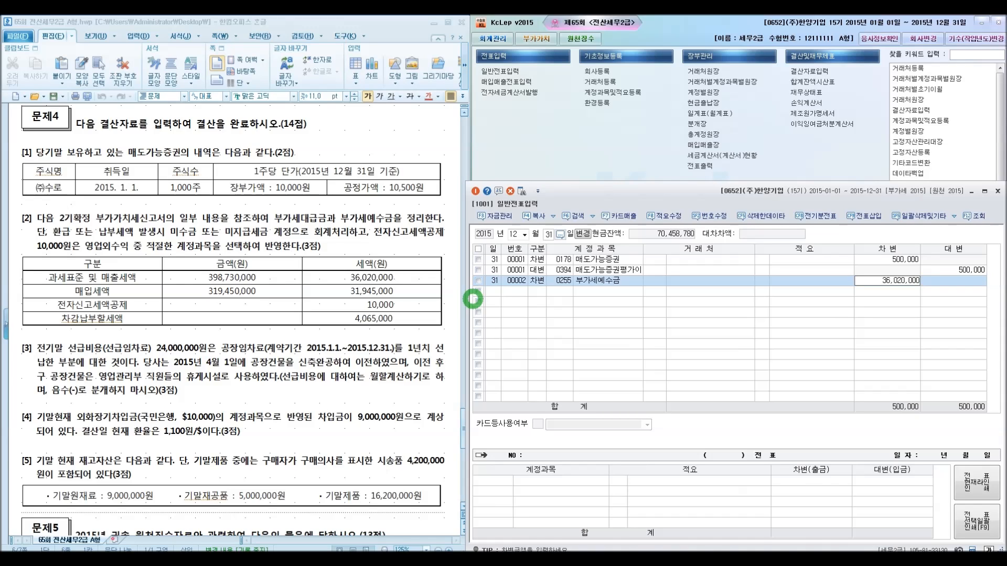
key(Return)
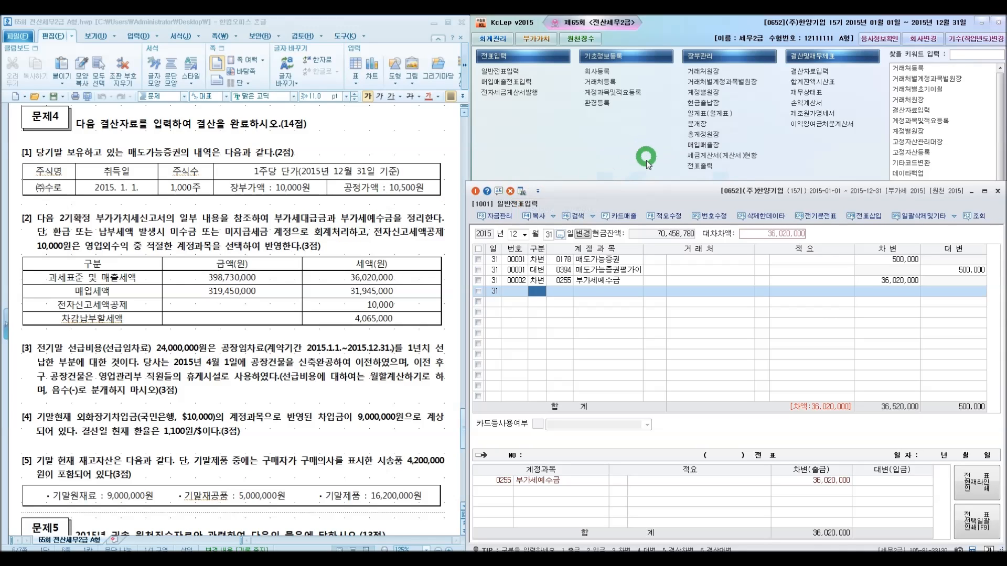
Open the trial balance as of 31 December 2015 to check the VAT account balances, then close it
click(799, 82)
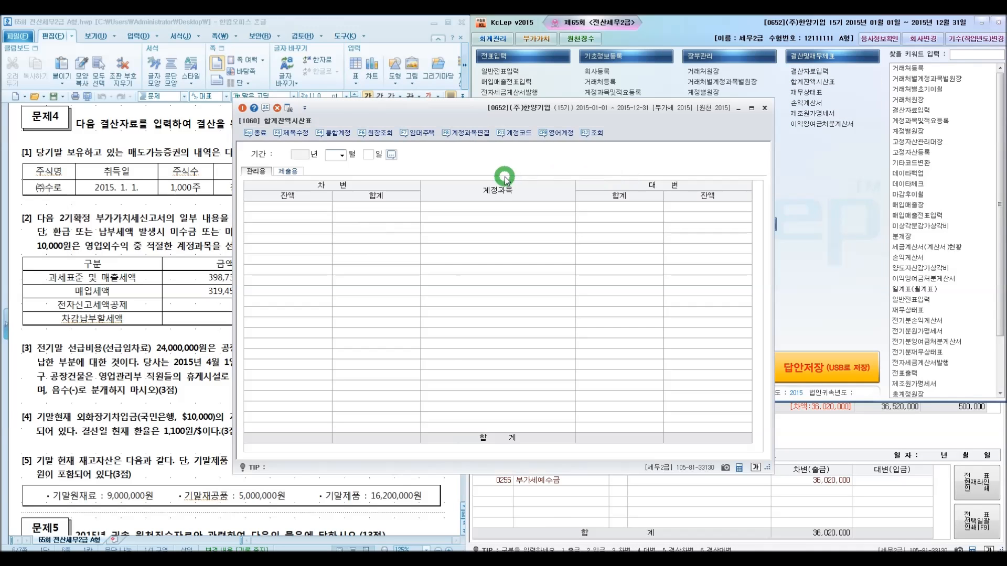
text(12)
key(Return)
key(Return)
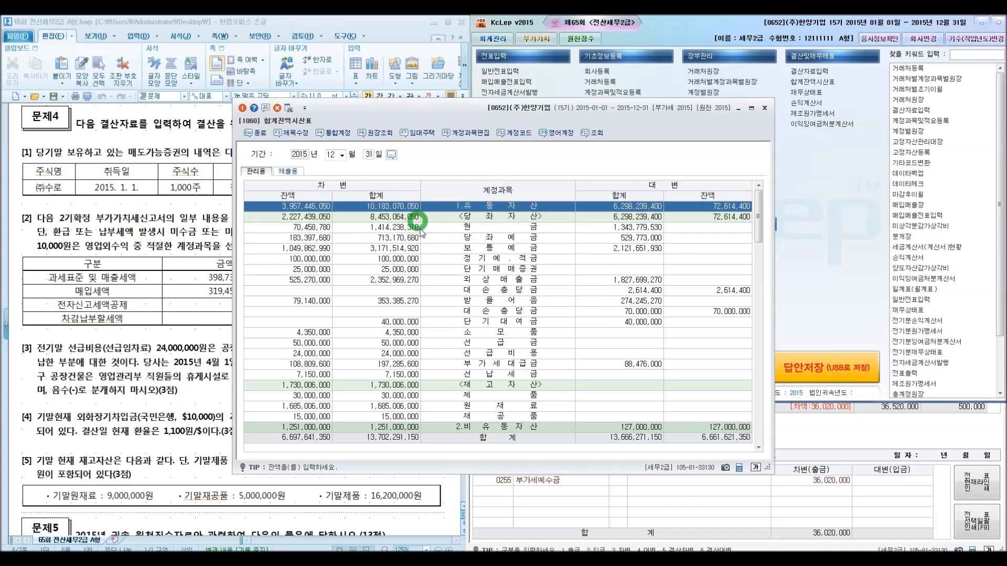
click(462, 367)
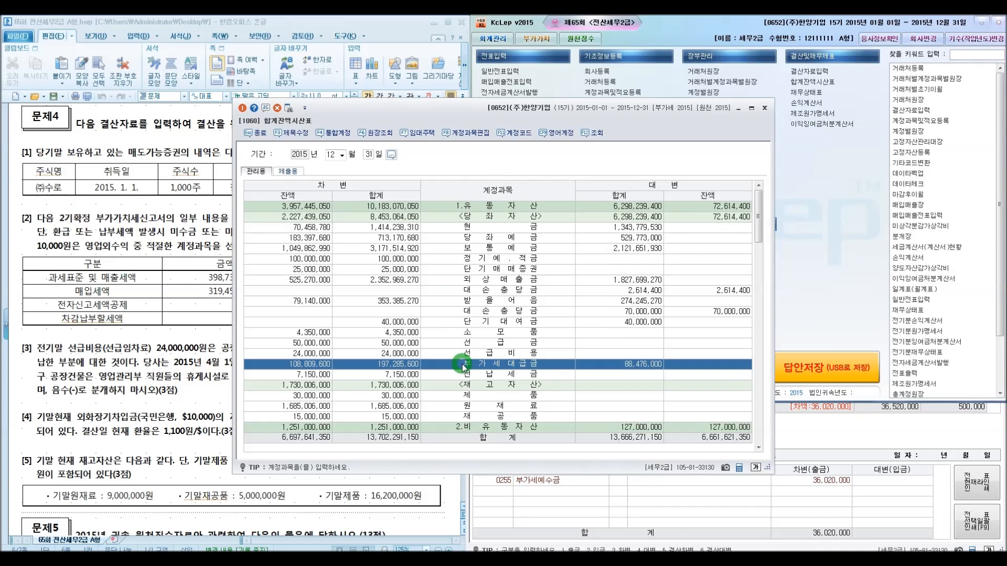
scroll(525, 373, down, 4)
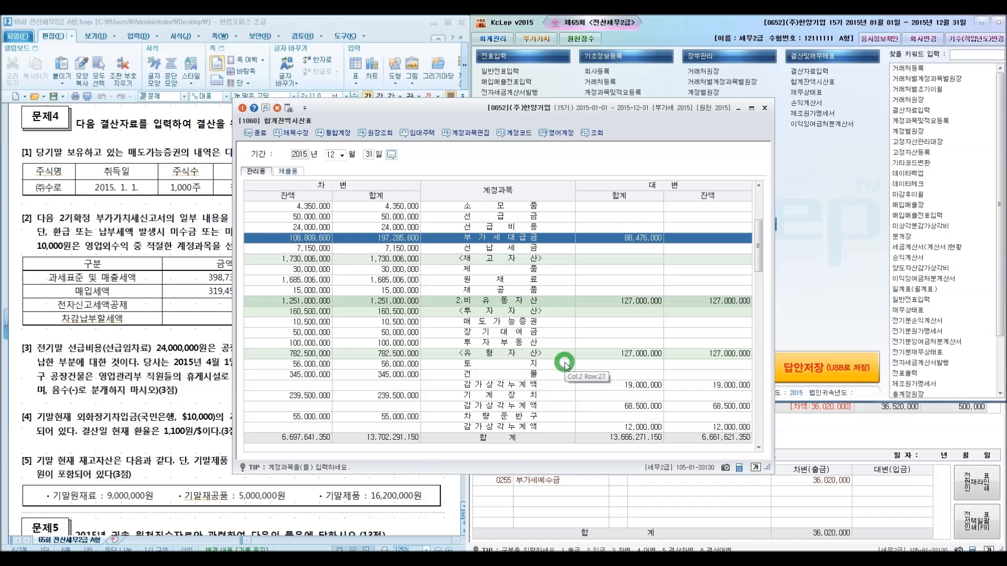
scroll(565, 365, down, 6)
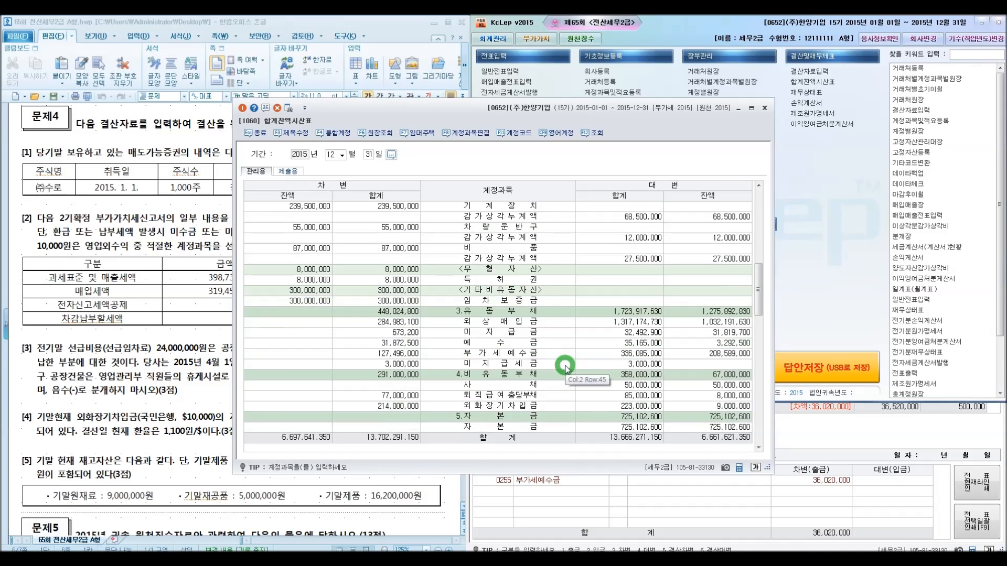
click(523, 355)
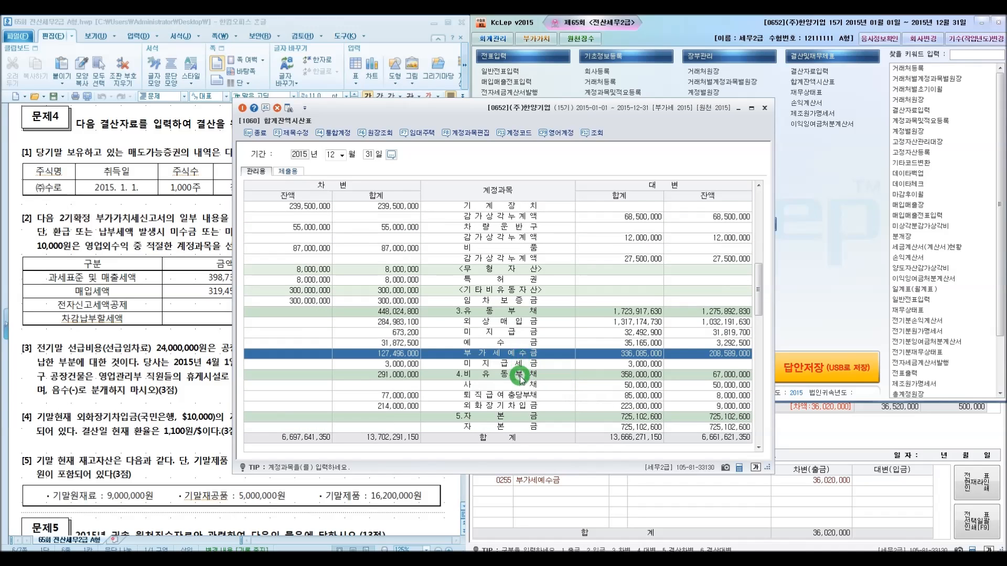
click(764, 107)
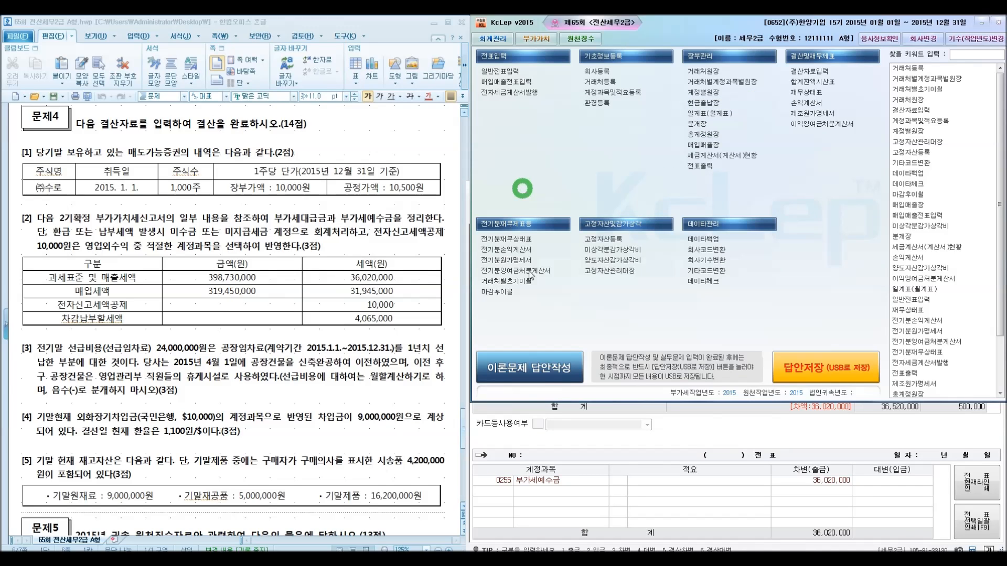
Add a credit line for 0135 부가세대급금 with 31,945,000
click(718, 432)
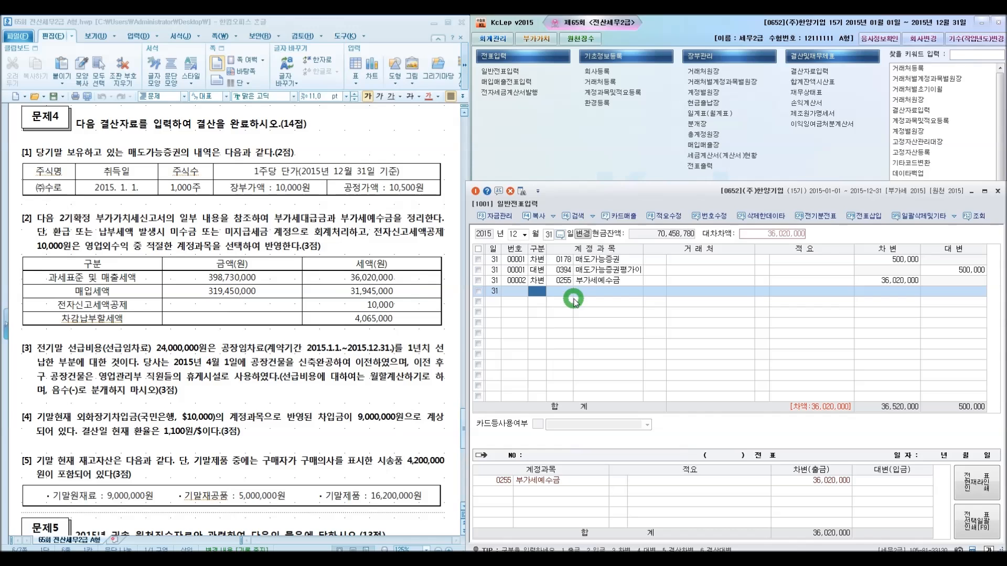
text(4)
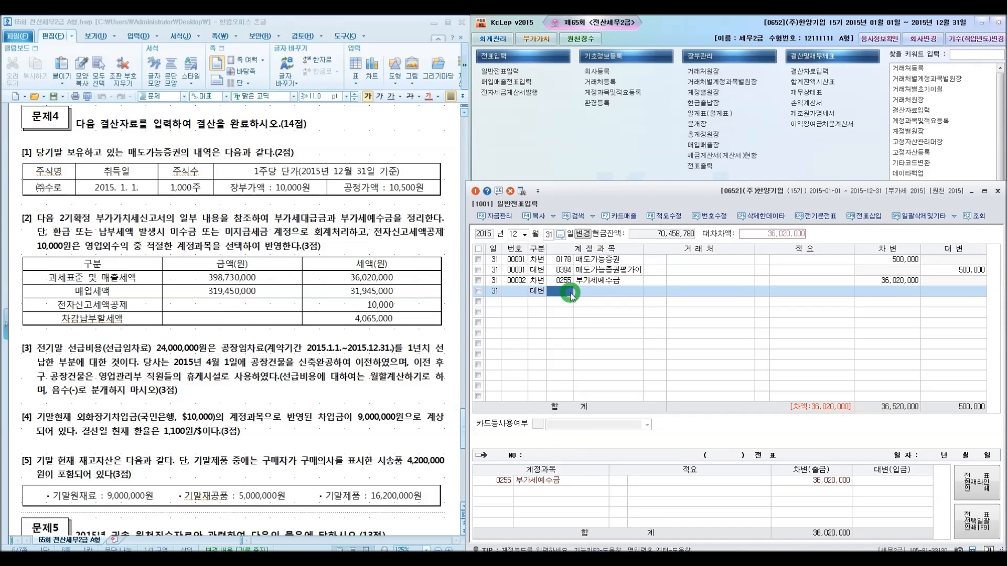
text(부가세)
key(Return)
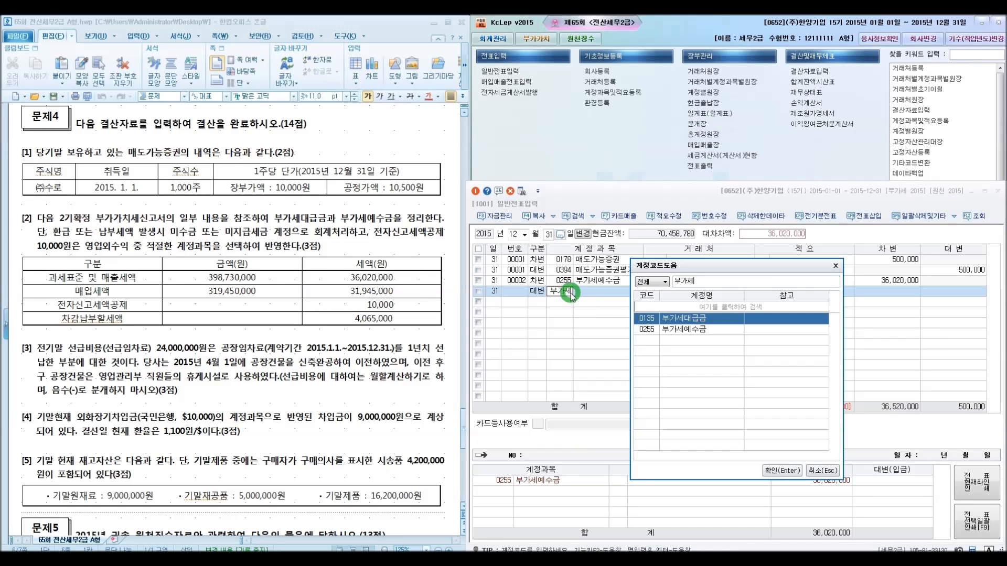
click(778, 470)
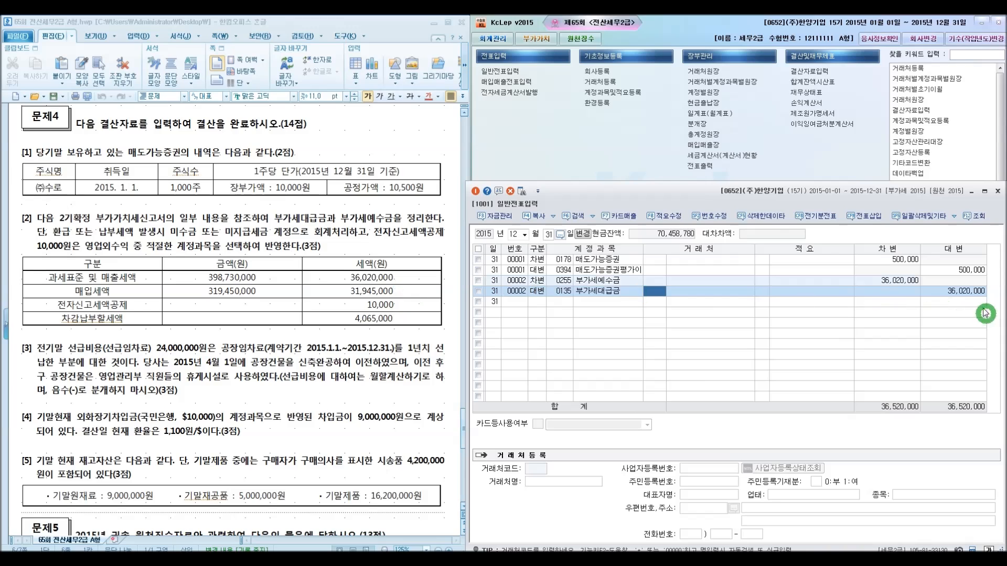
click(961, 291)
text(31945+)
key(Return)
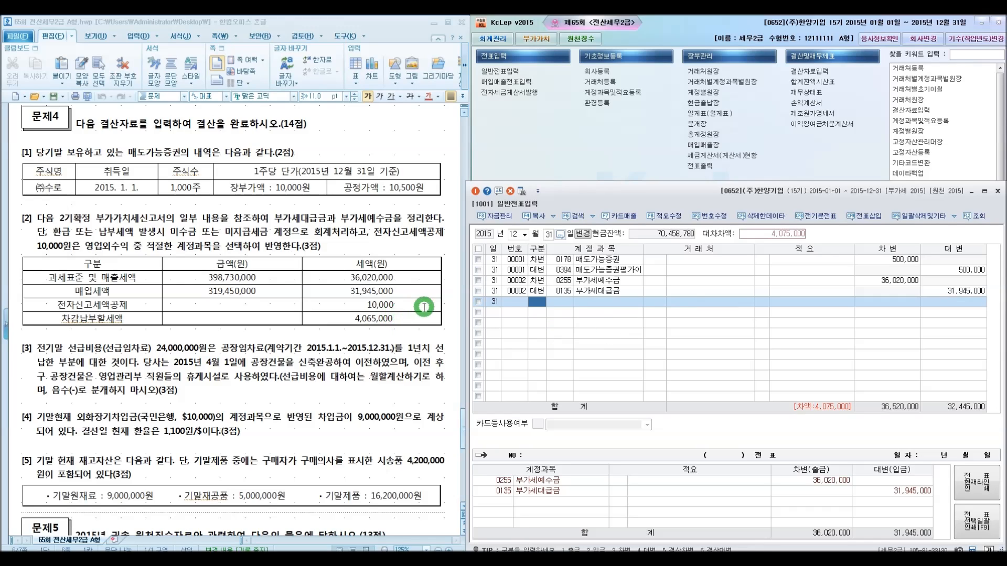
Add a credit line for 0930 잡이익 with 10,000 for the electronic filing credit
text(4ㅈ)
key(Return)
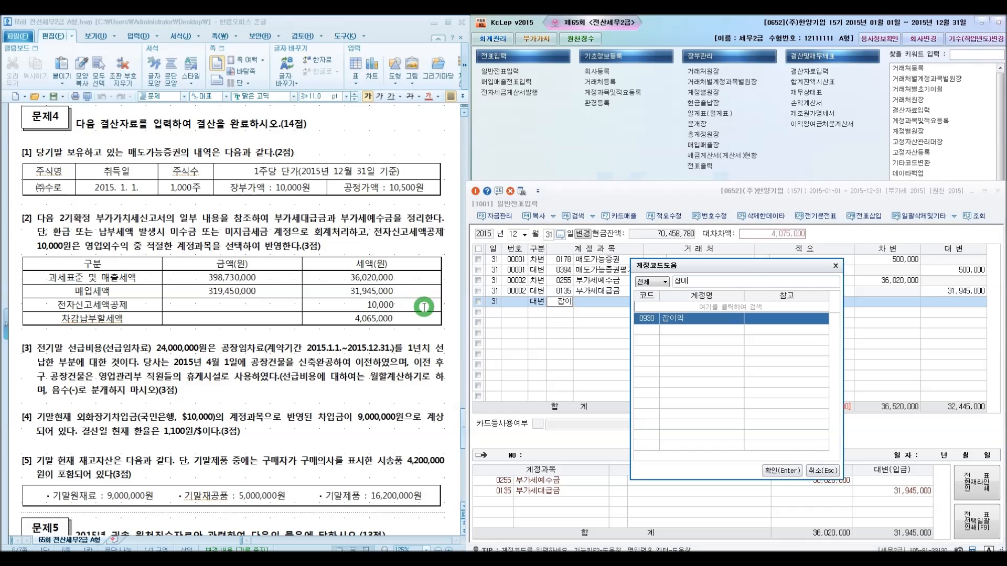
key(Return)
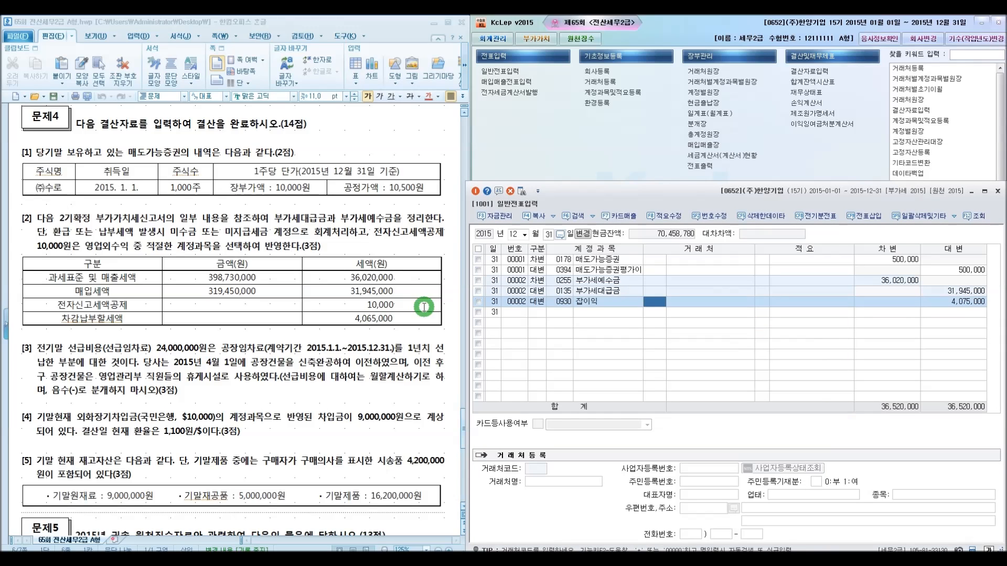
key(Return)
key(Return)
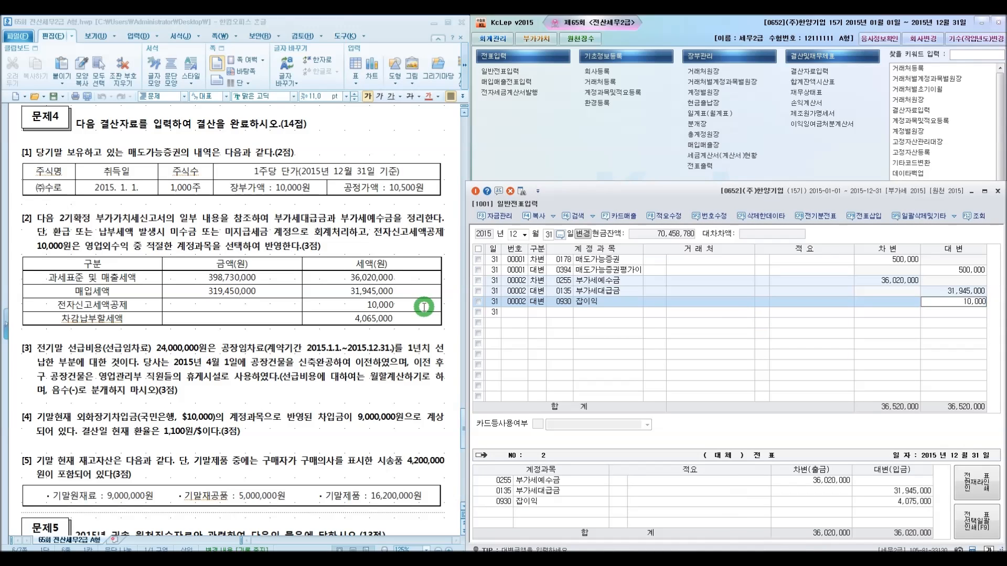
text(10000)
key(Return)
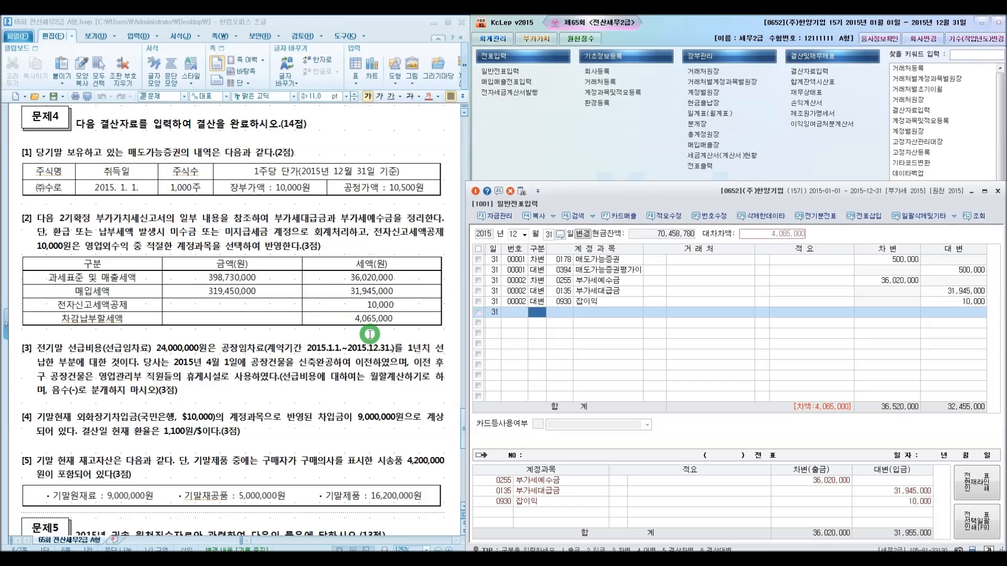
Add a credit line for 0261 미지급세금 with 4,065,000 to balance the VAT entry
text(4)
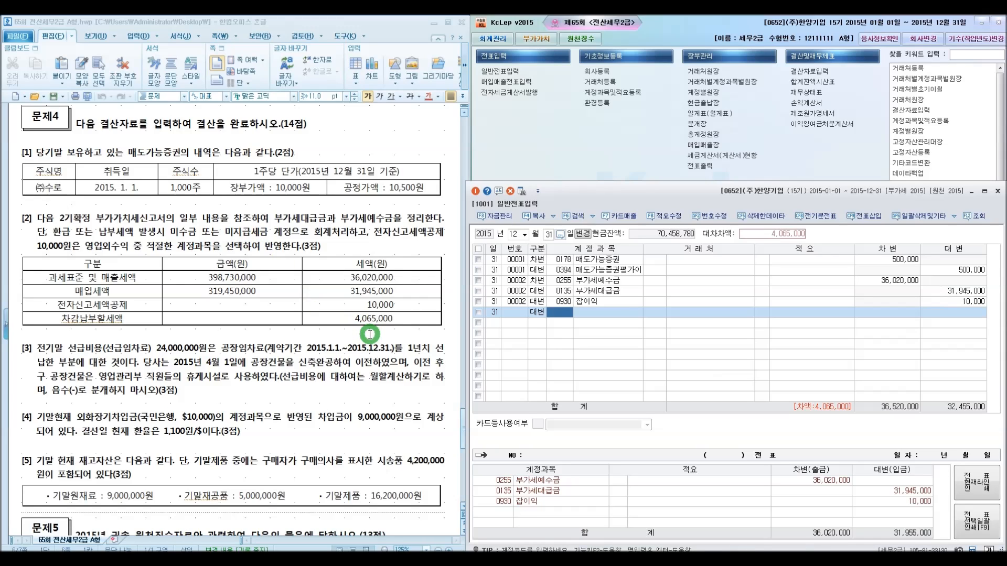
text(미지급)
key(Return)
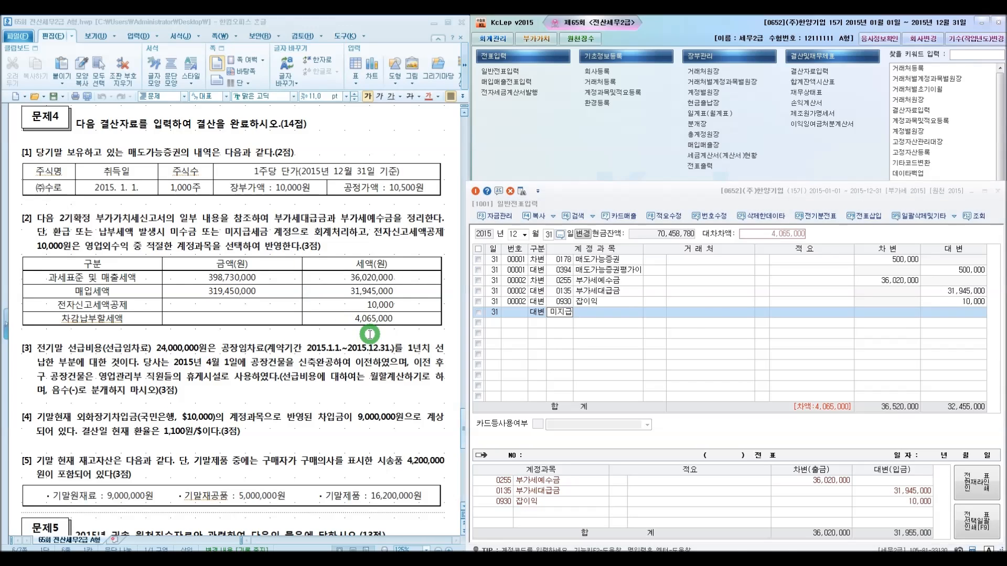
key(Down)
key(Return)
key(Return)
key(Return)
key(Return)
key(Return)
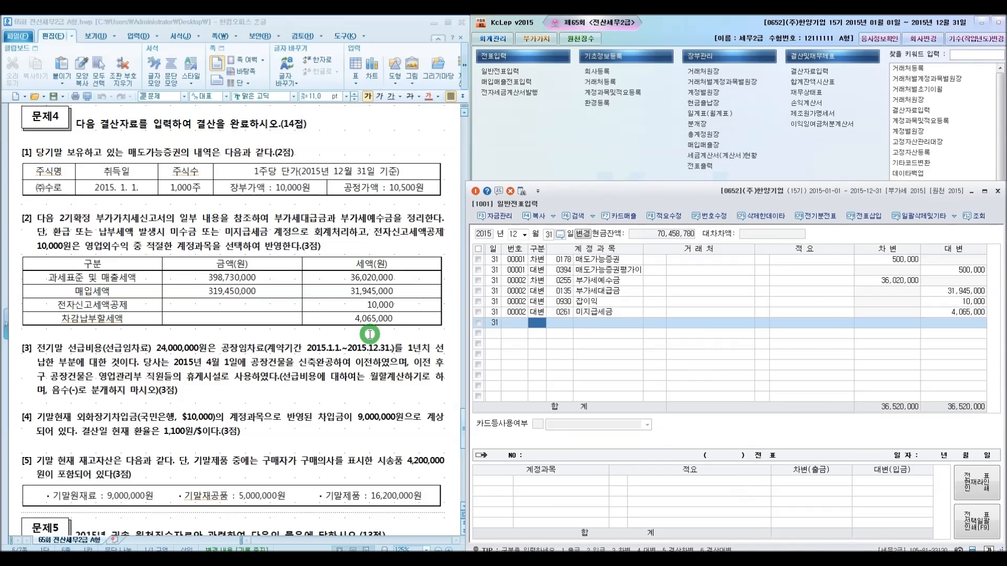
Review the lines of the VAT closing entry and scroll the exam paper to the prepaid expense problem
click(560, 291)
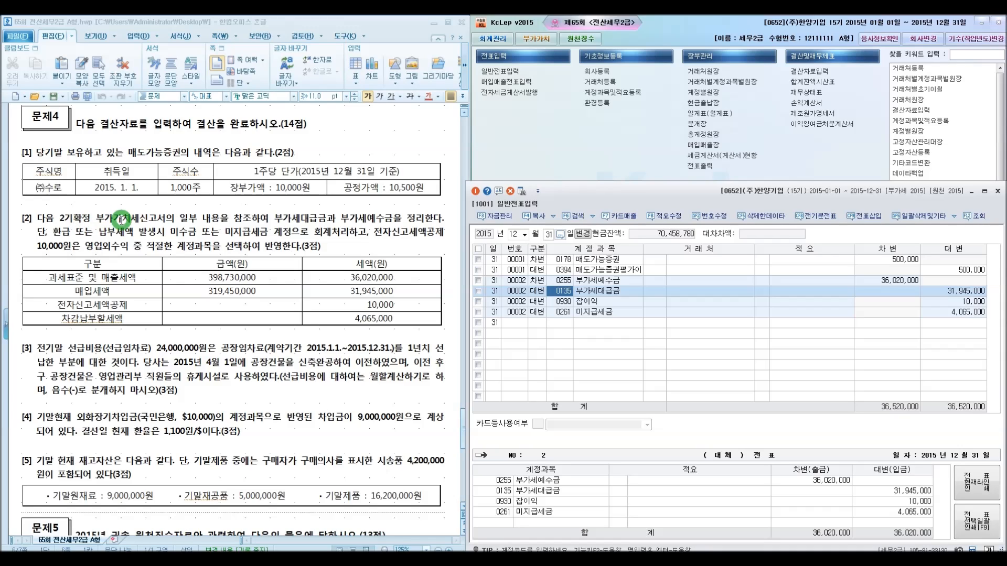
click(570, 282)
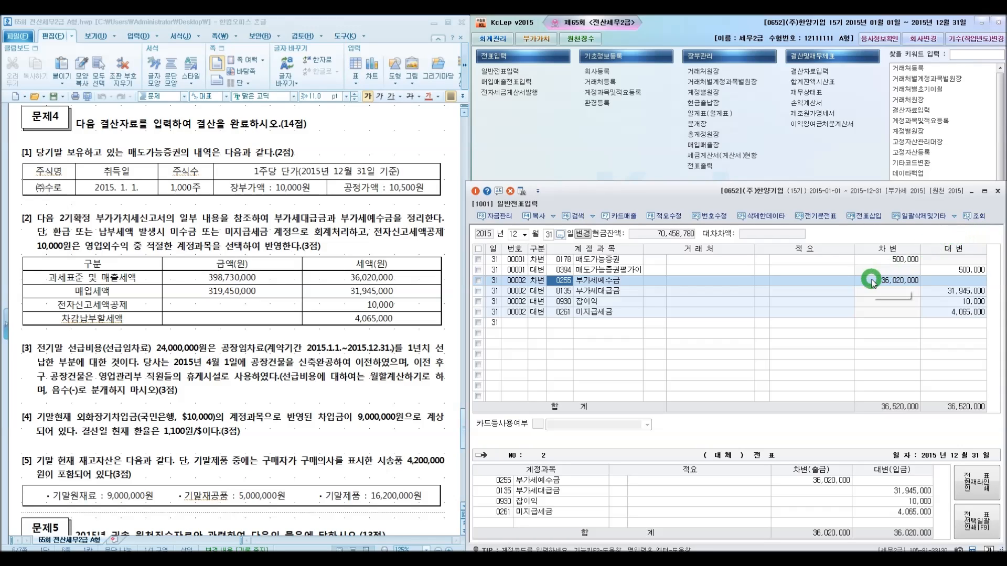
click(944, 293)
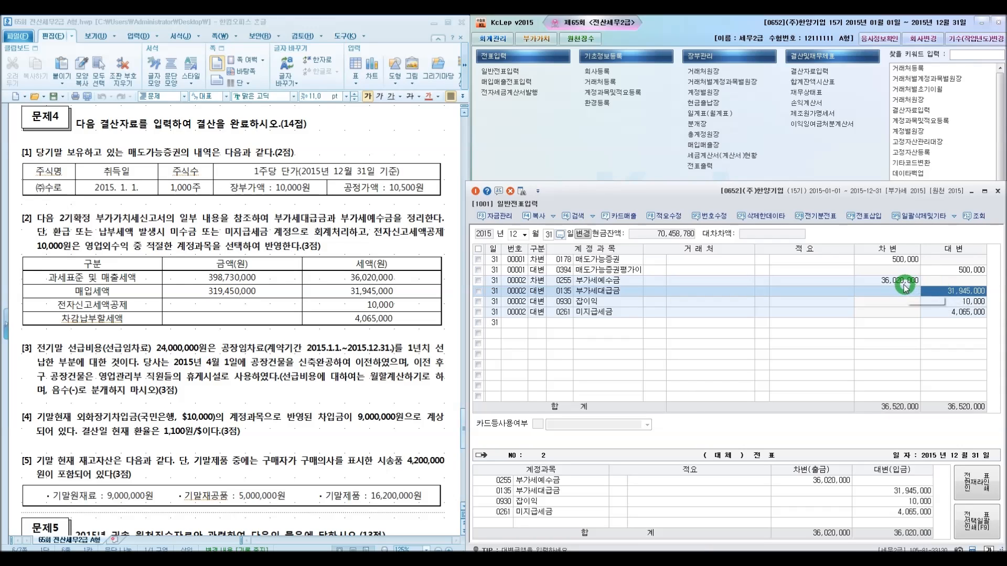
click(940, 302)
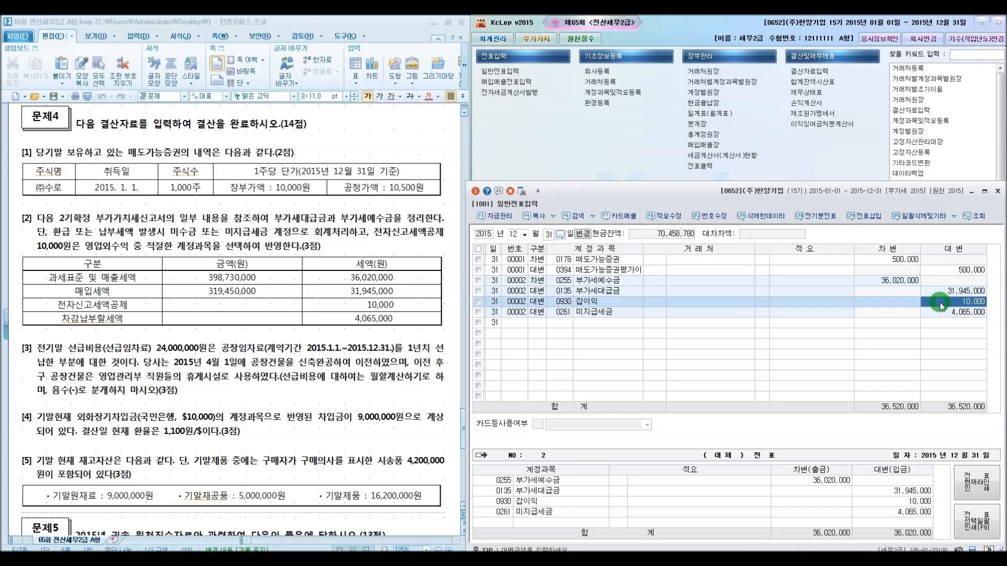
click(940, 313)
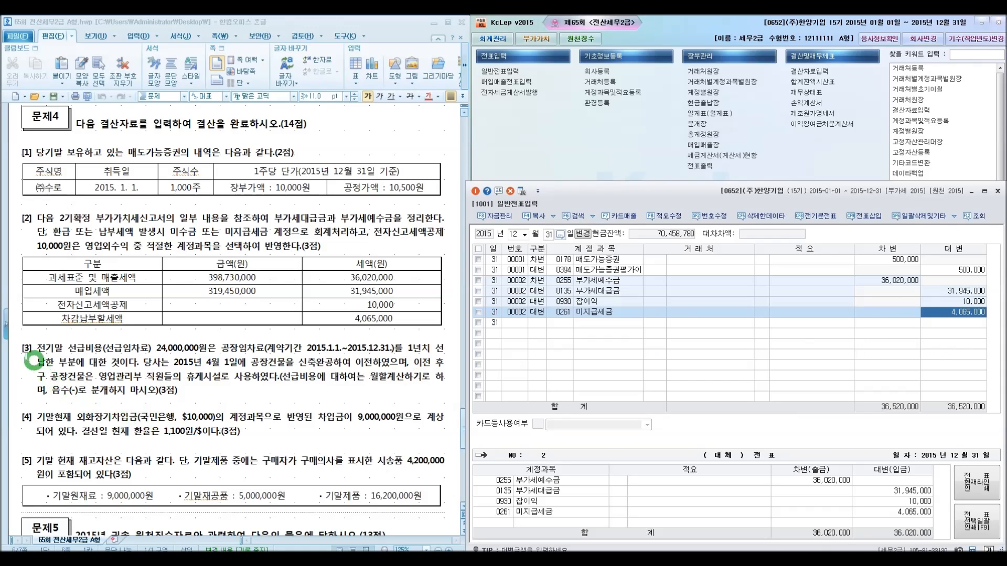
click(40, 366)
scroll(31, 362, down, 3)
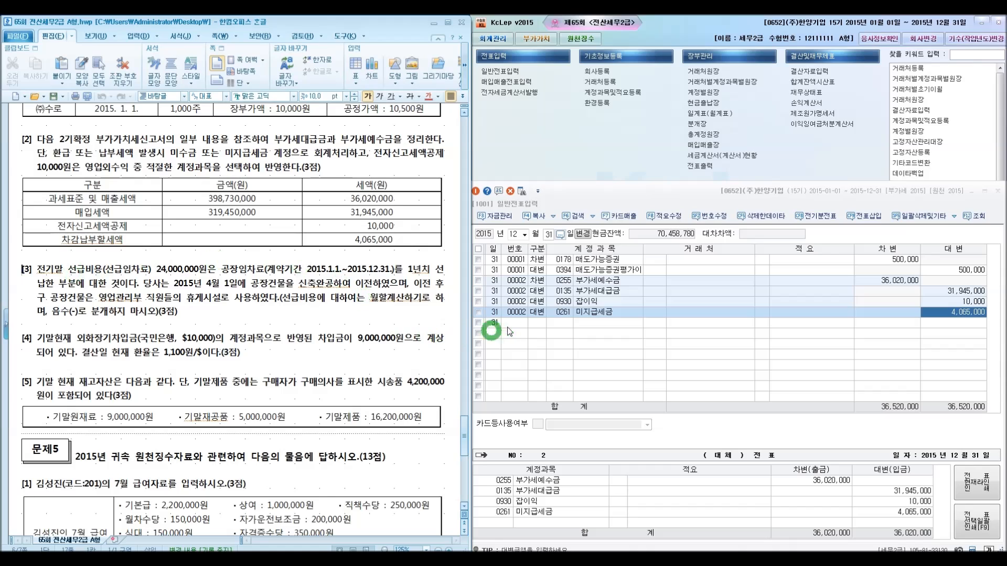
Start voucher 00003 with a credit line for 0133 선급비용 of 24,000,000
click(537, 322)
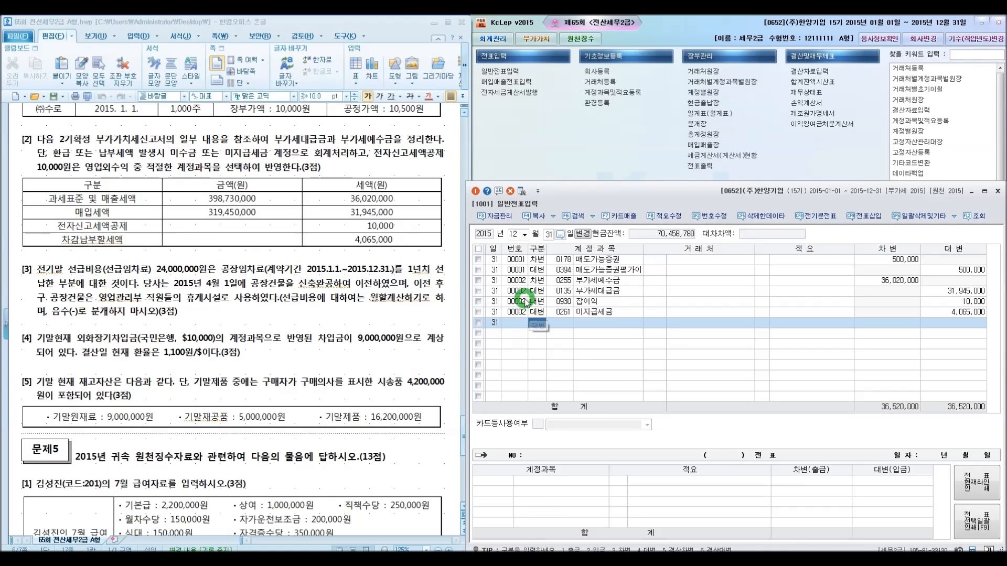
key(4)
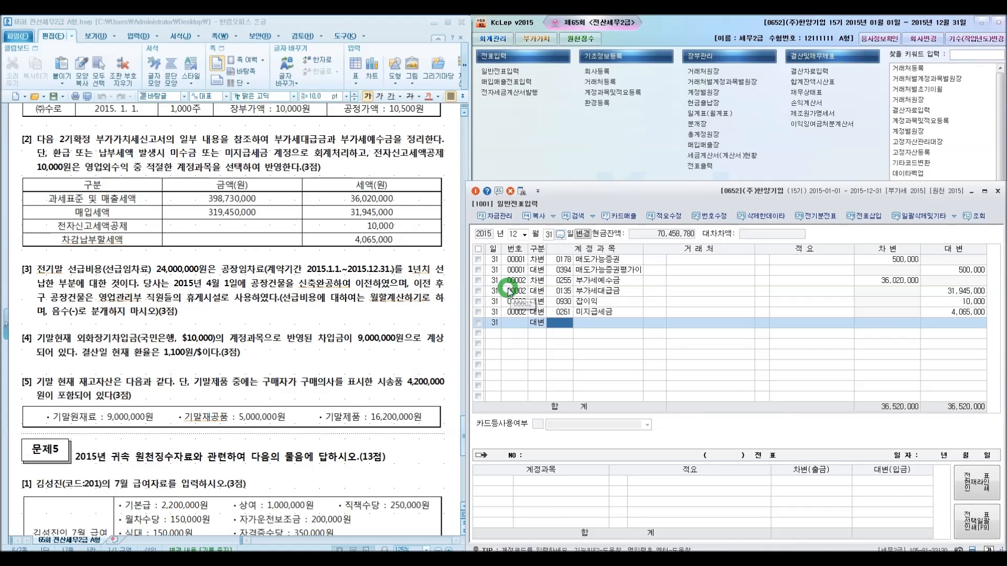
text(선)
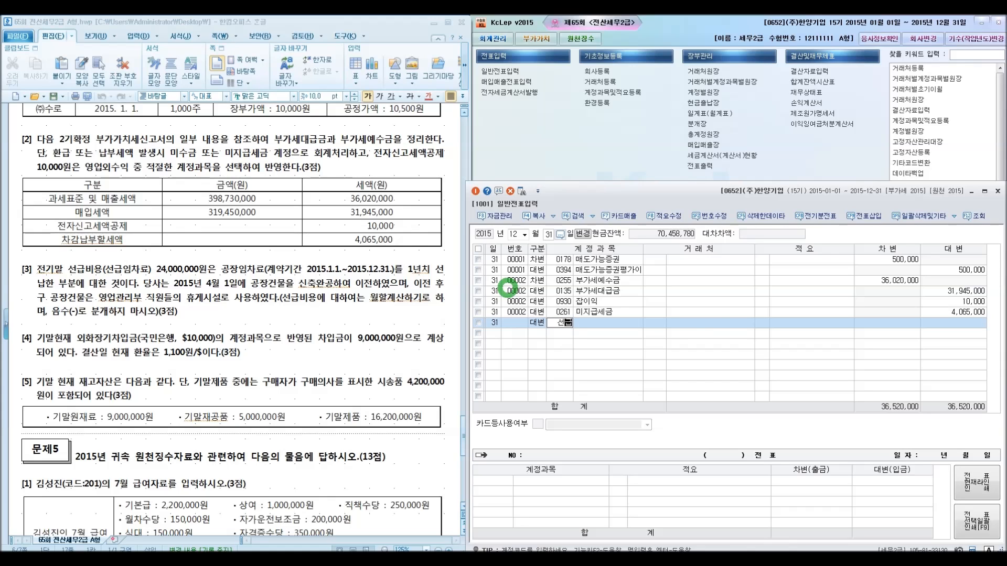
text(급)
key(Return)
key(Down)
key(Down)
key(Return)
key(Return)
key(Return)
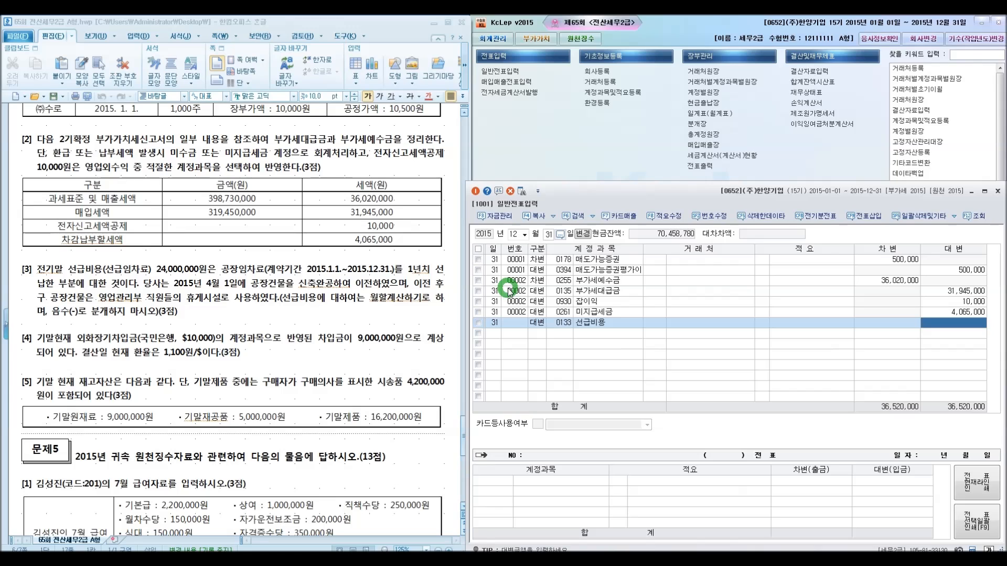
text(24000000)
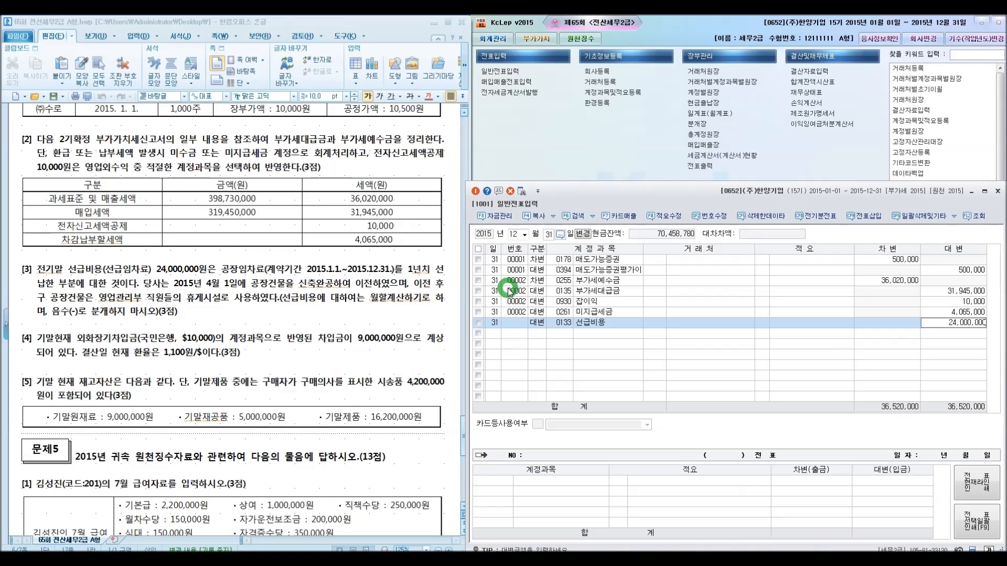
key(Return)
Add a debit line for 0519 임차료 (제조원가) with 6,000,000
key(3)
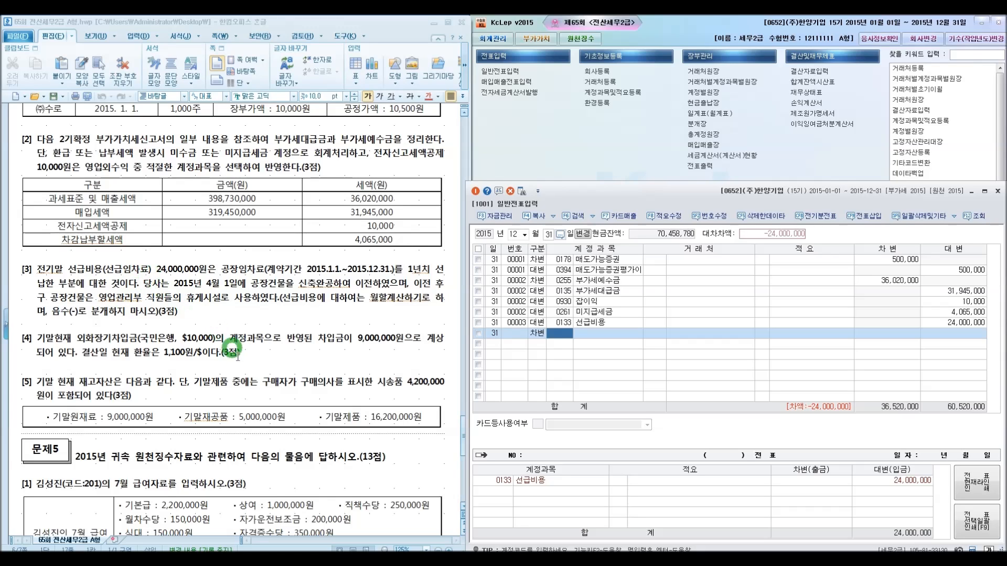
text(임차료)
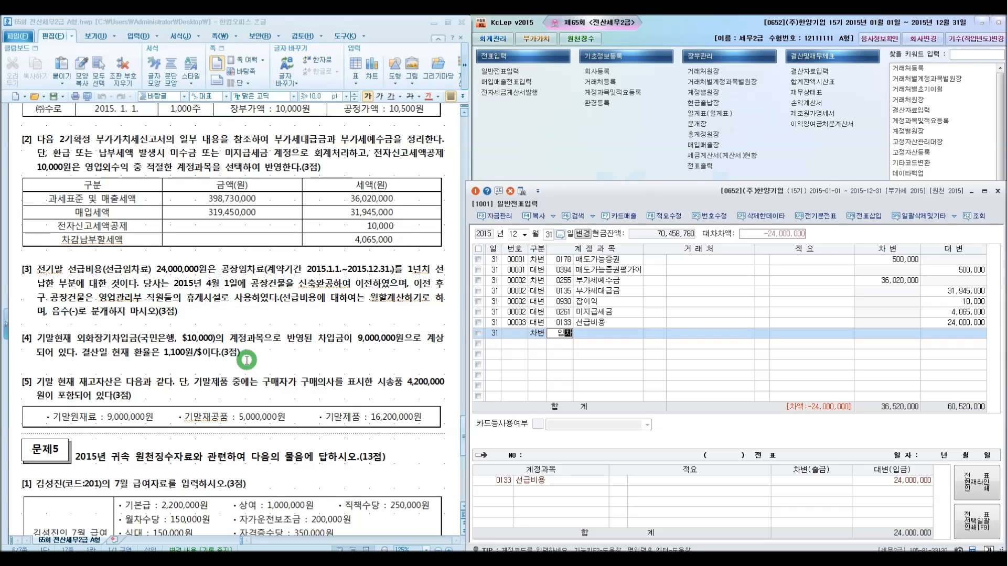
key(Return)
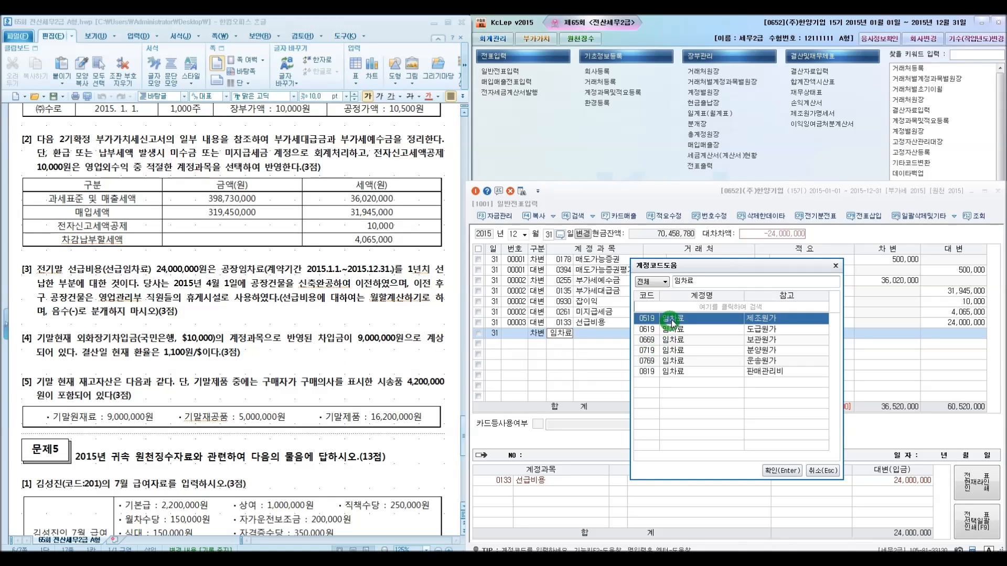
click(771, 470)
key(Return)
key(Return)
key(Return)
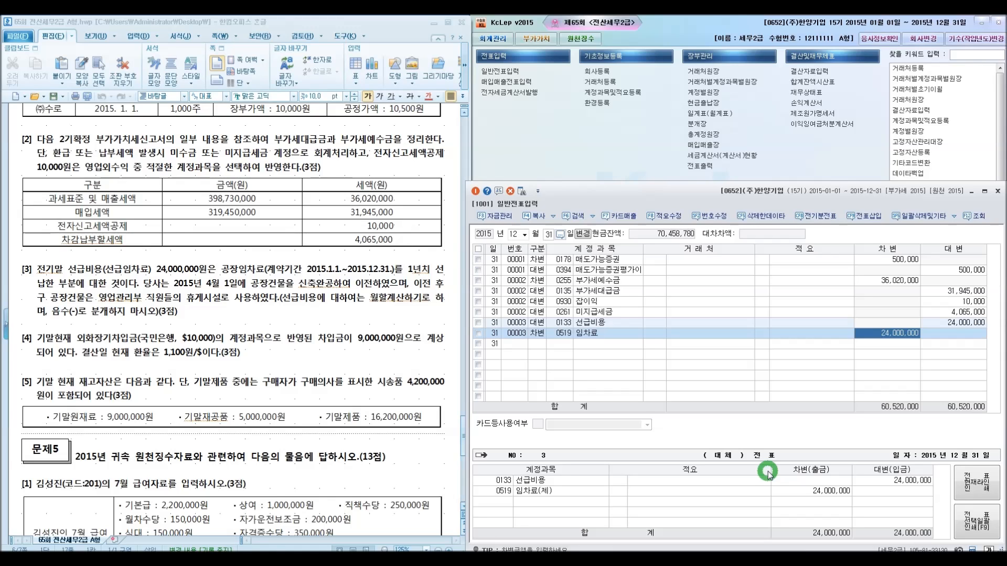
text(6000000)
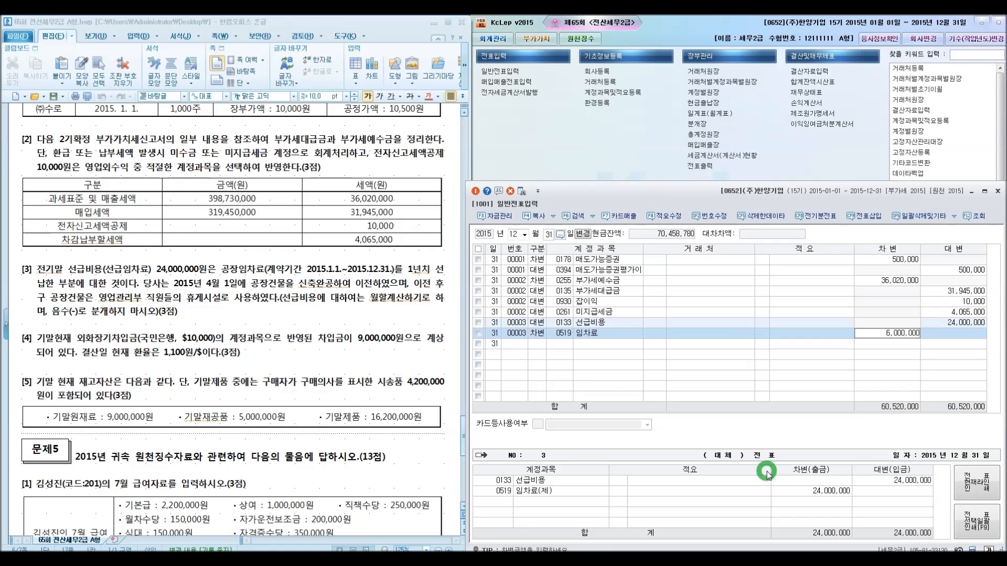
key(Return)
Add a debit line for 0819 임차료 (판매관리비) with 18,000,000 to balance the prepaid expense entry
key(3)
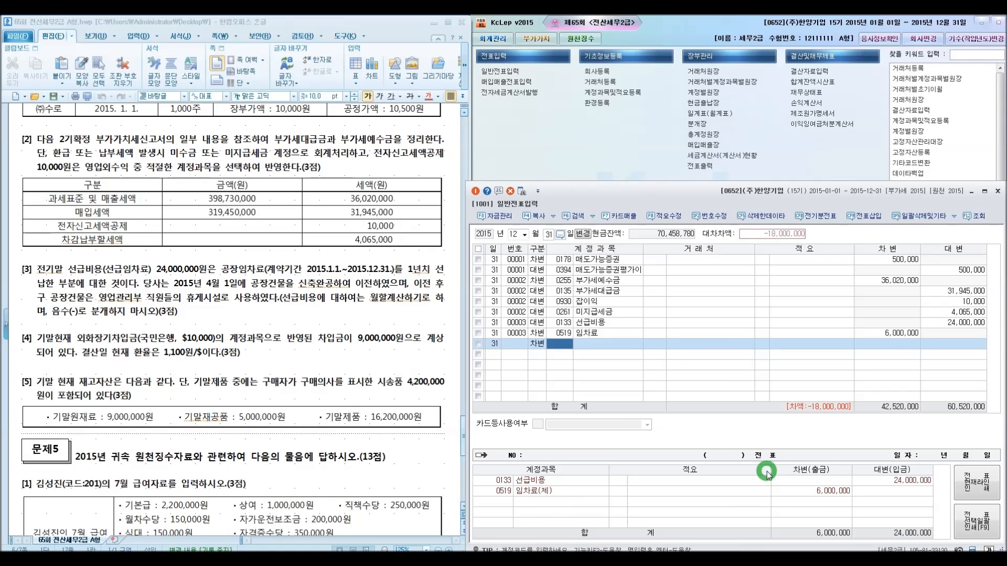
text(임차료)
key(Return)
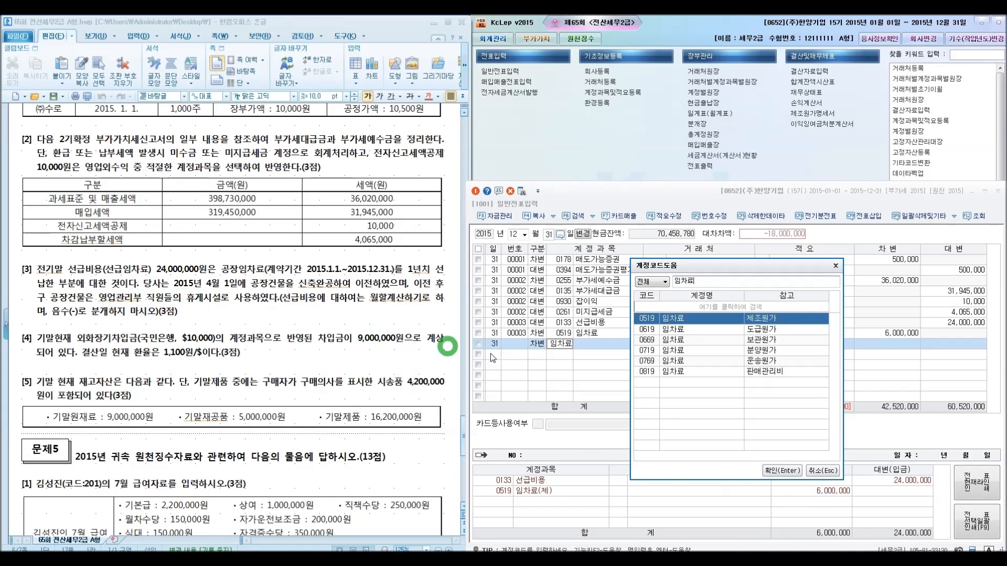
click(647, 373)
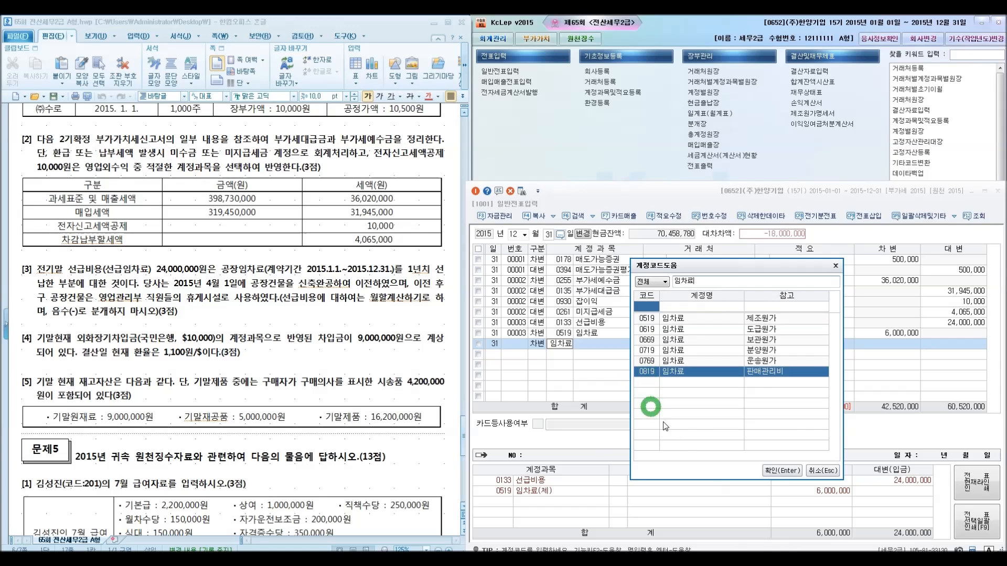
click(779, 470)
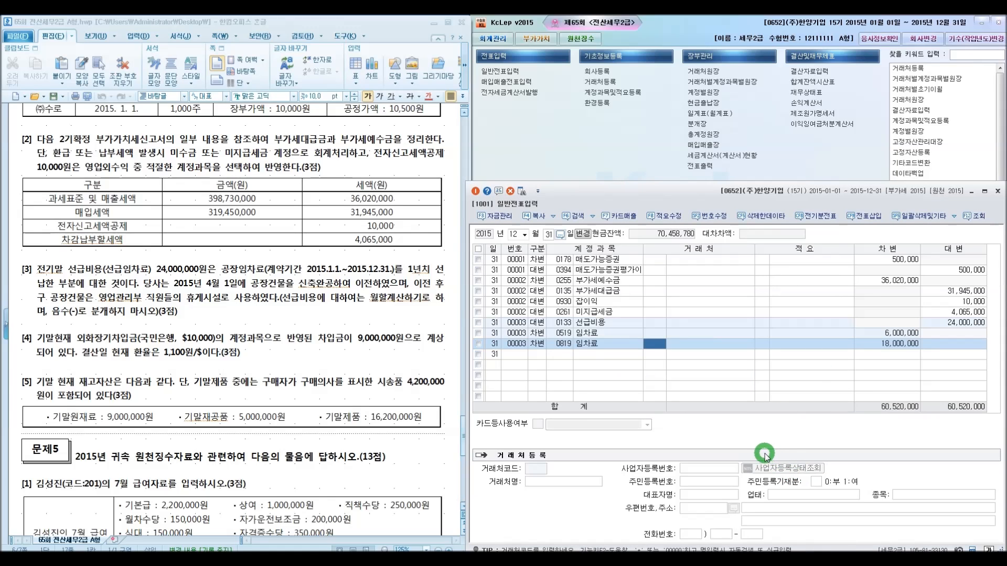
key(Return)
key(Return)
key(Return)
key(Return)
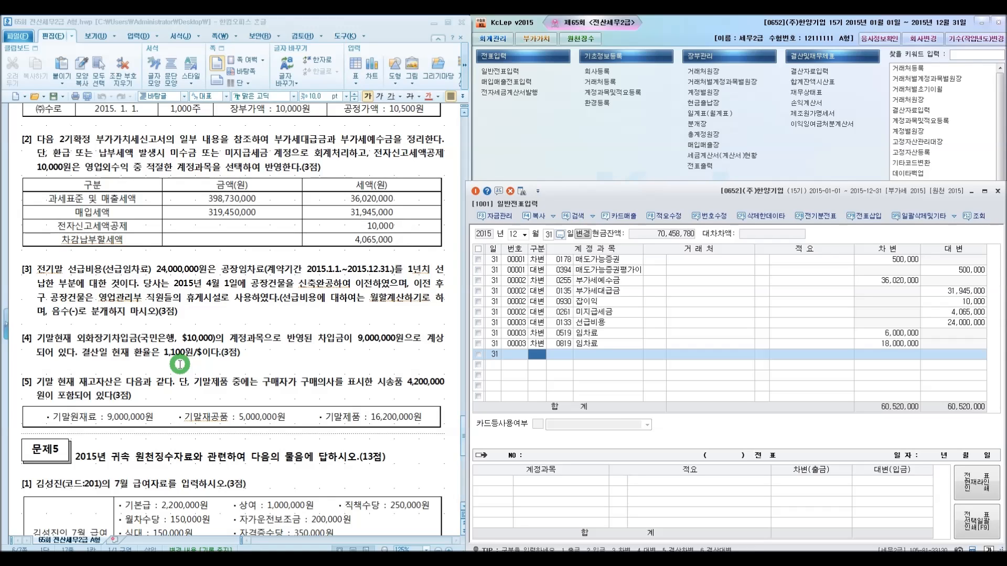
Start voucher 00004 with a debit line for 0955 외화환산손실 of 2,000,000
text(3)
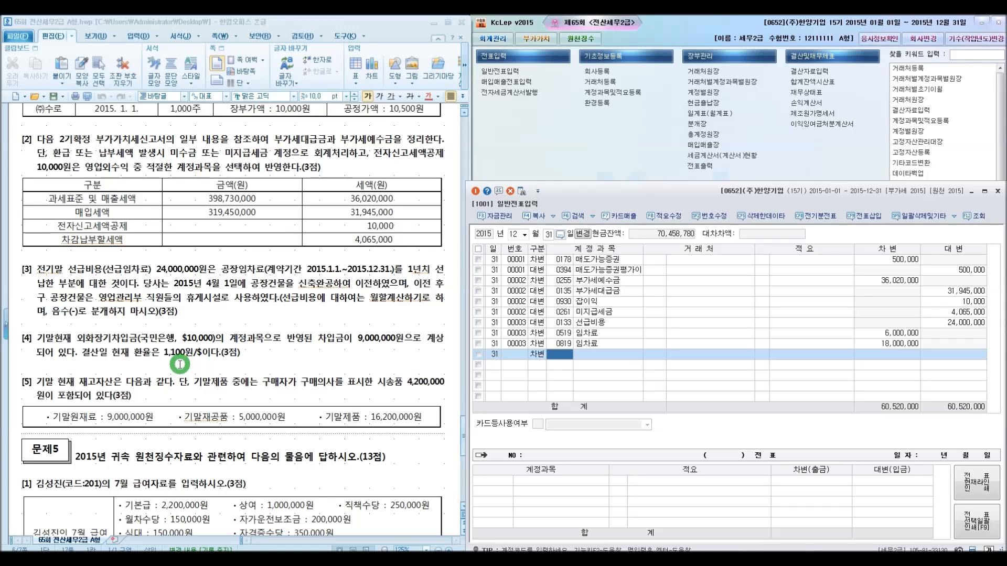
text(외화환)
key(Return)
key(Down)
key(Return)
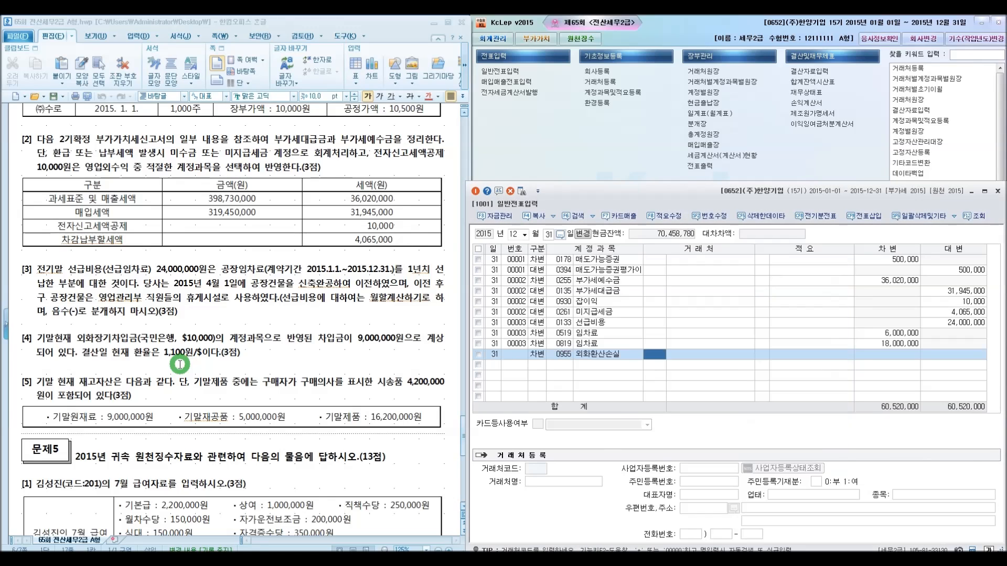
key(Return)
key(Return)
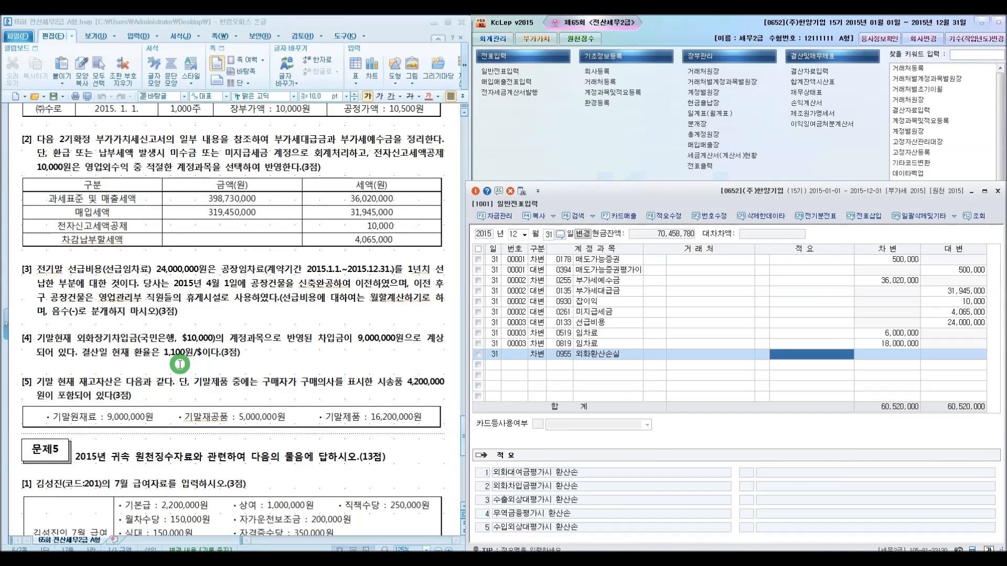
key(Return)
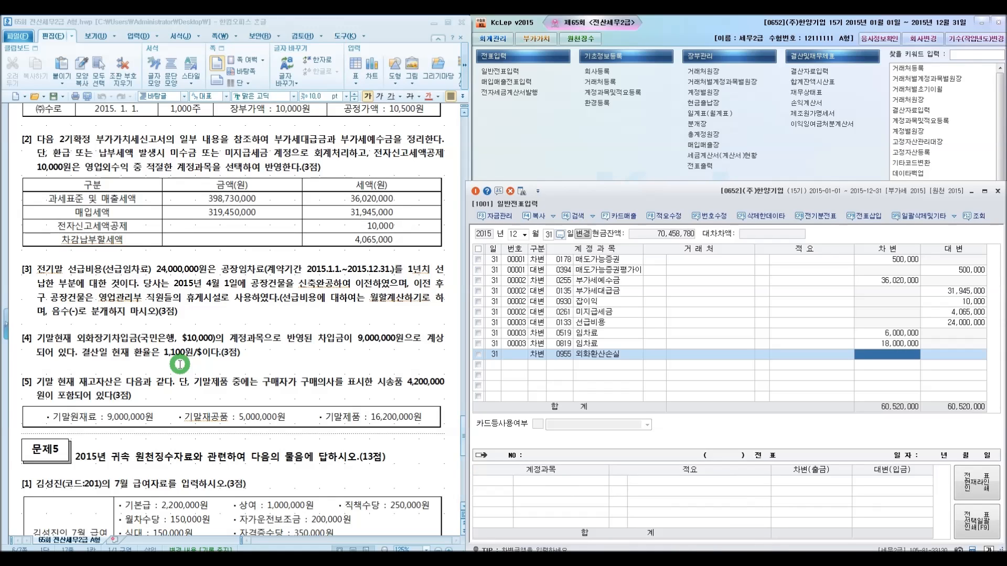
text(2000000)
key(Return)
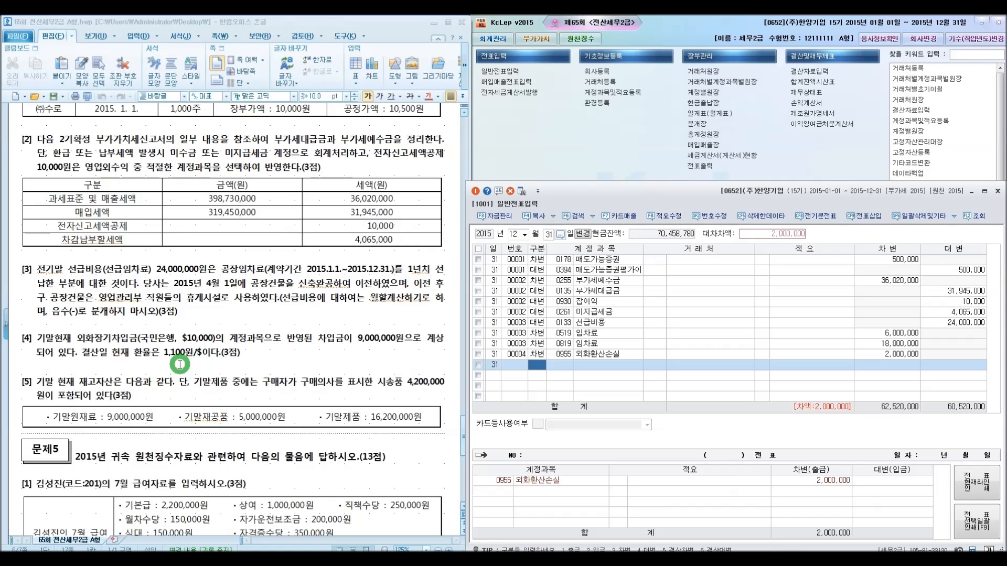
Add a credit line for 0305 외화장기차입금 with vendor 국민은행 for 2,000,000
key(4)
text(외화)
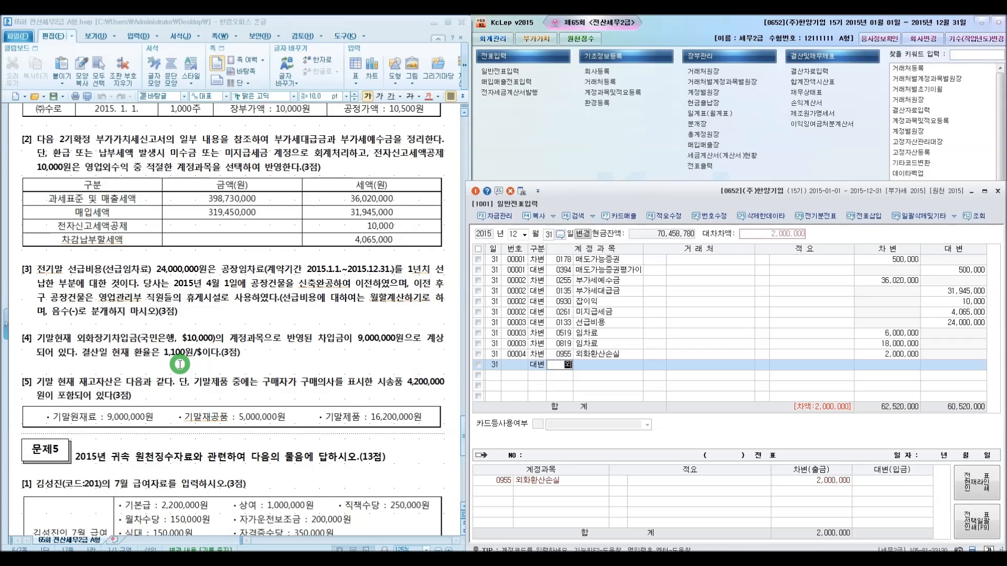
key(Return)
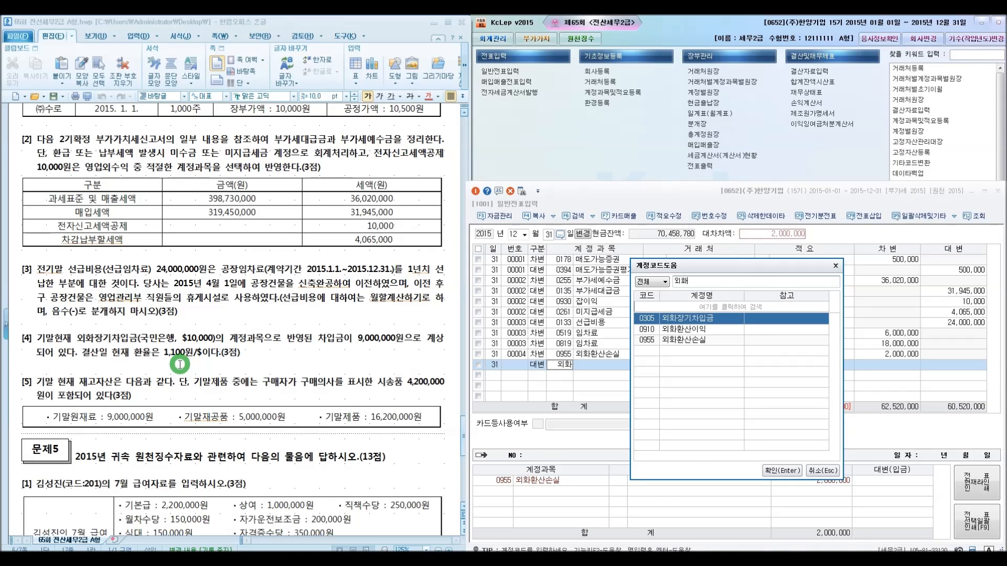
key(Return)
text(국민)
key(Return)
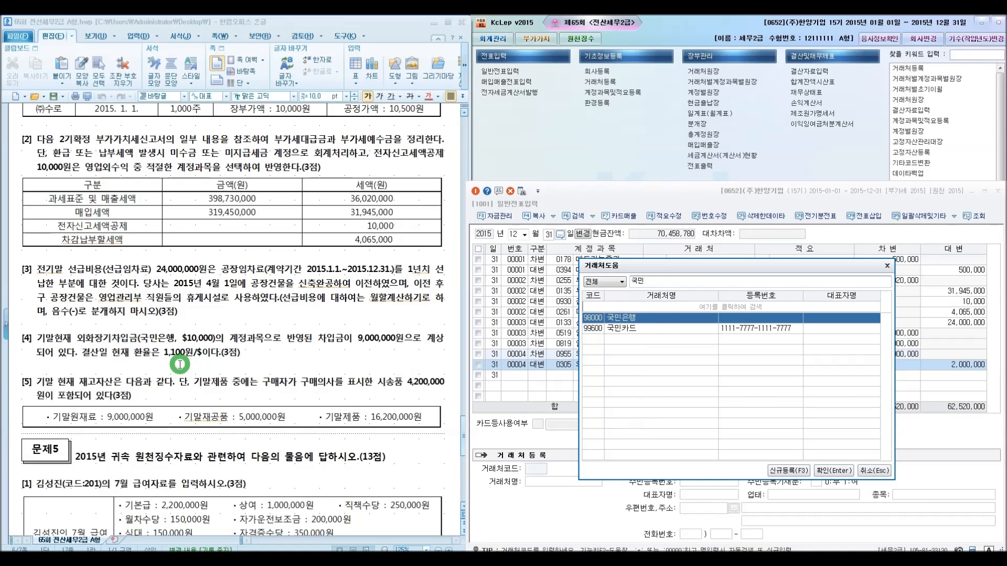
key(Return)
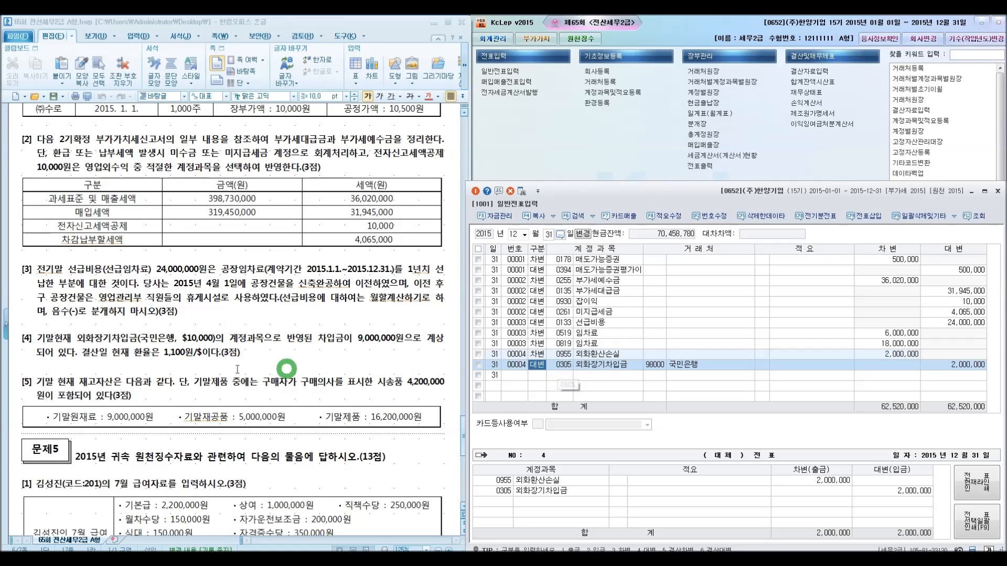
Use the calculator to compute 16,200,000 minus 4,200,000 for the ending finished goods inventory
click(29, 381)
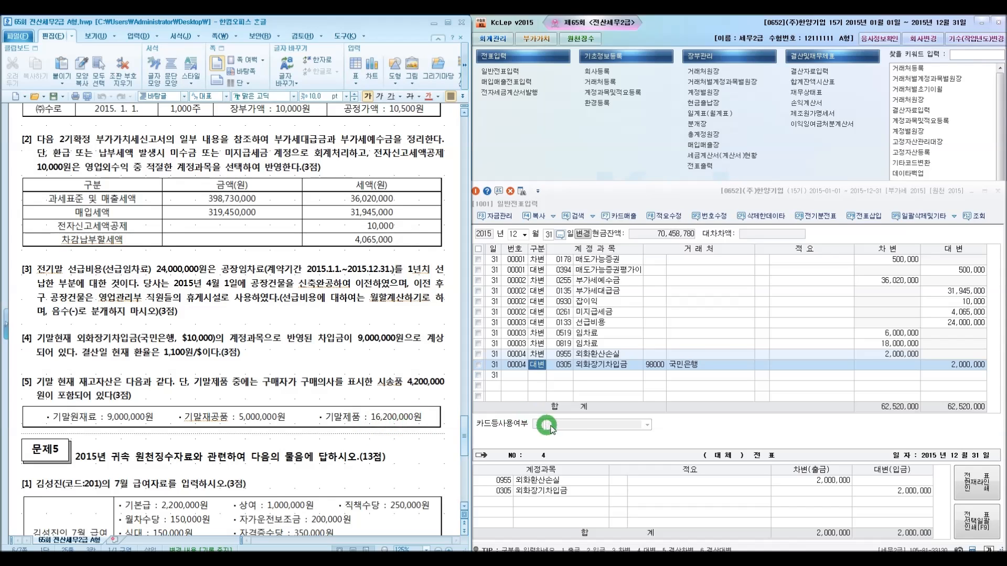
click(710, 441)
key(Home)
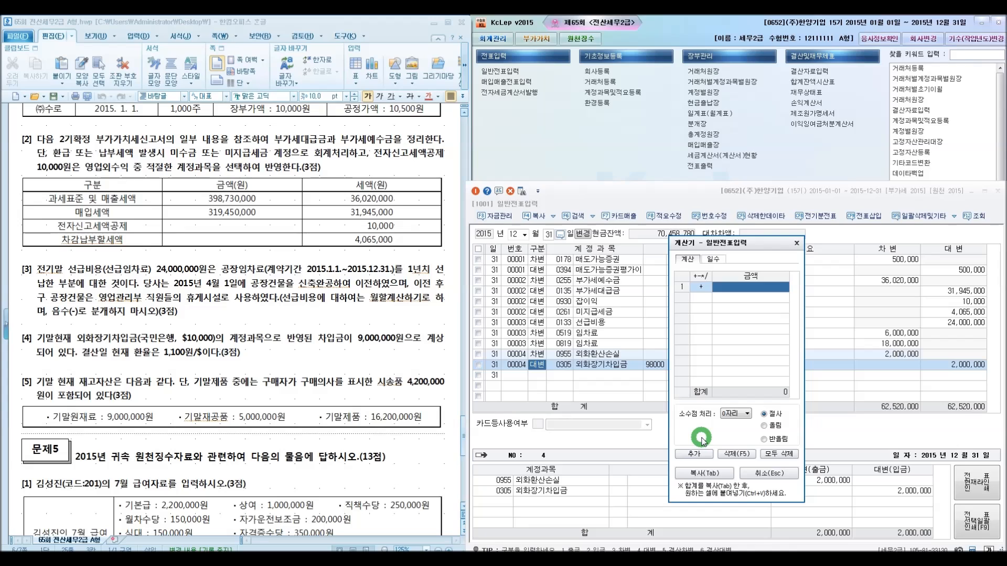
text(1)
text(6,200,000)
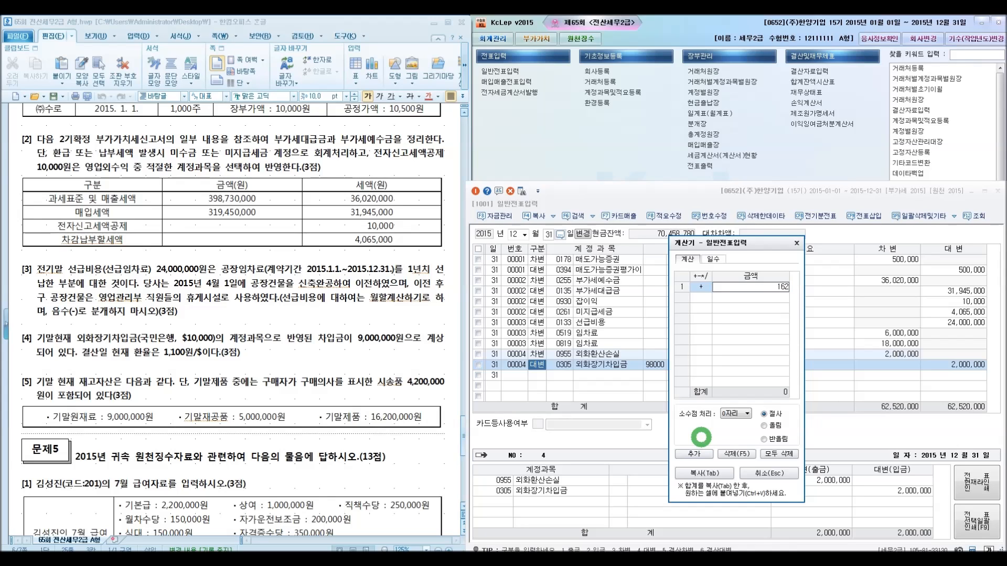
key(Return)
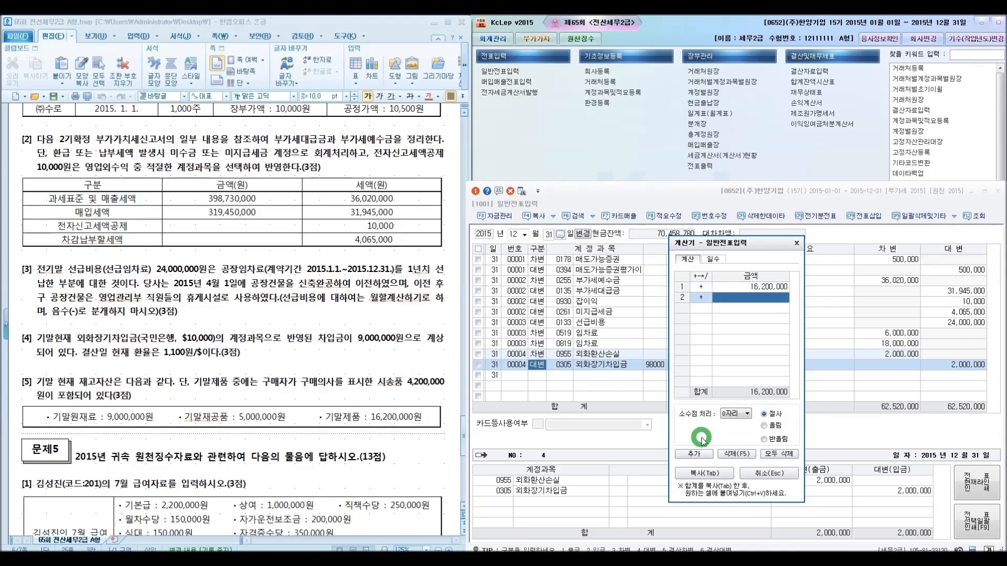
key(Left)
text(-4200000)
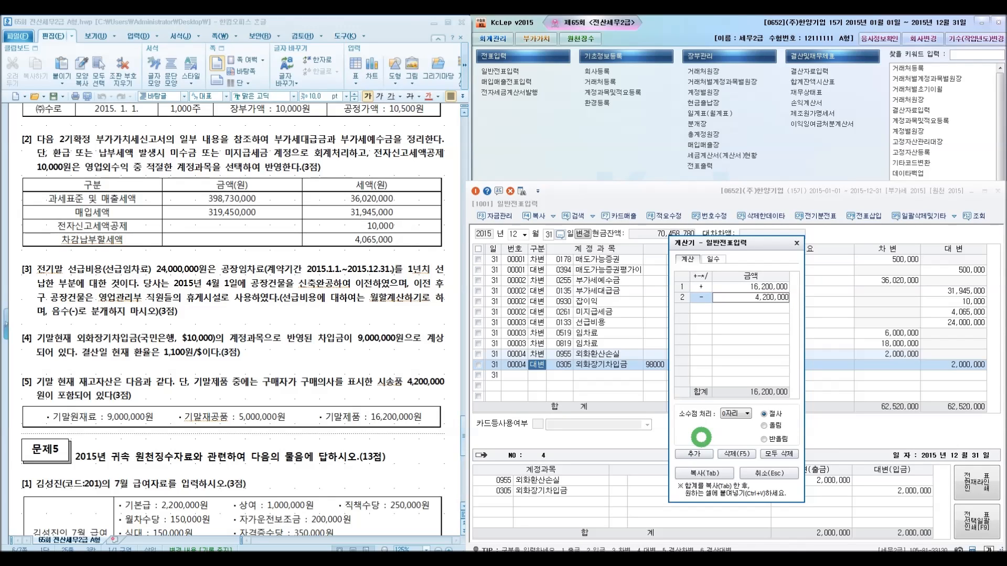
key(Return)
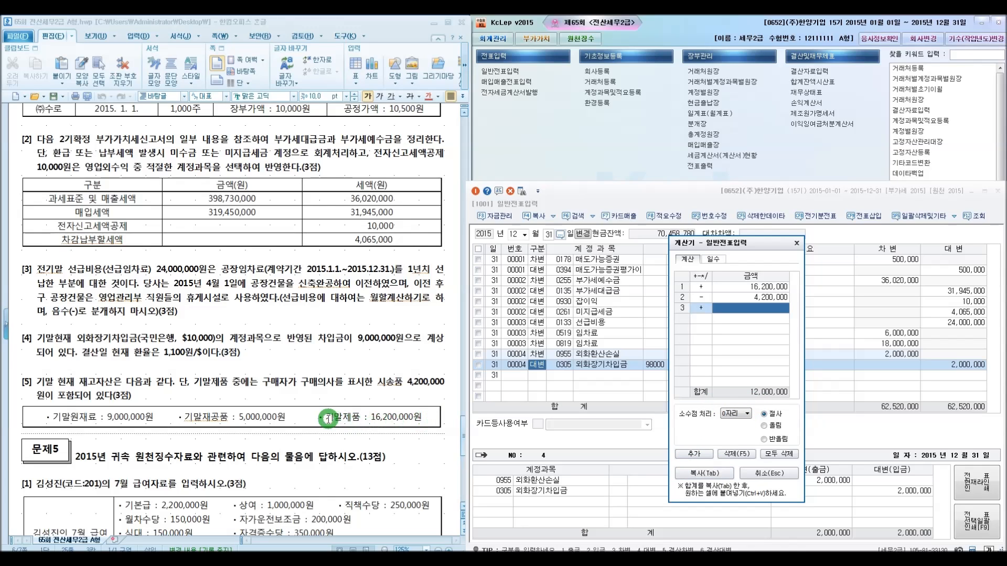
drag(758, 245, 405, 126)
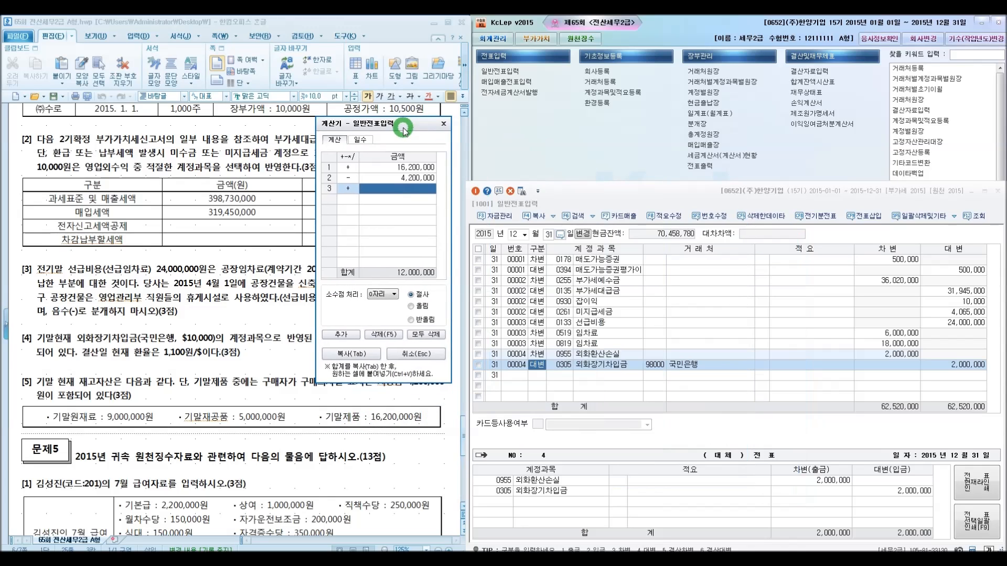
Open closing data entry and enter 9,000,000 as the ending raw materials inventory
click(811, 73)
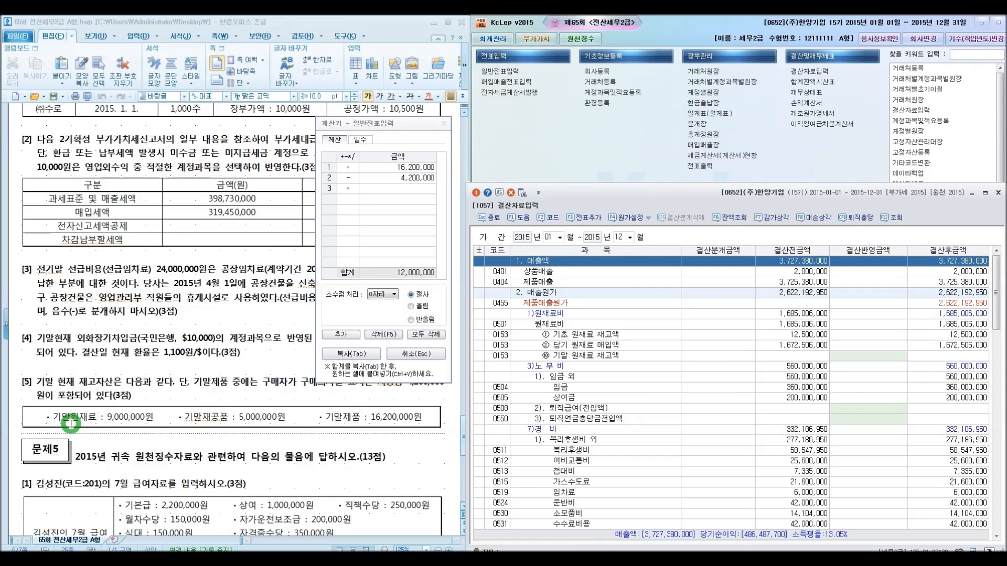
click(839, 356)
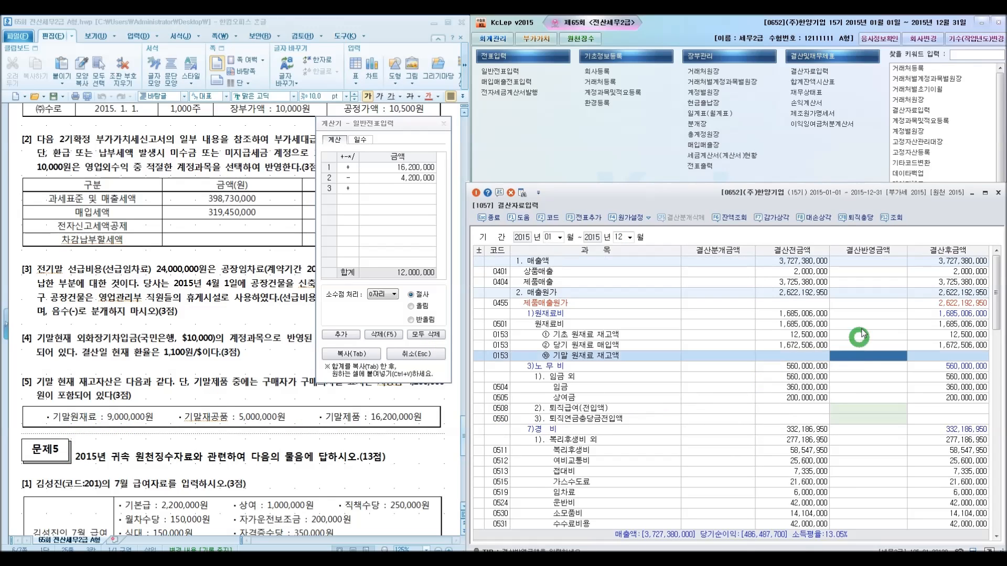
text(9,000,000)
key(Return)
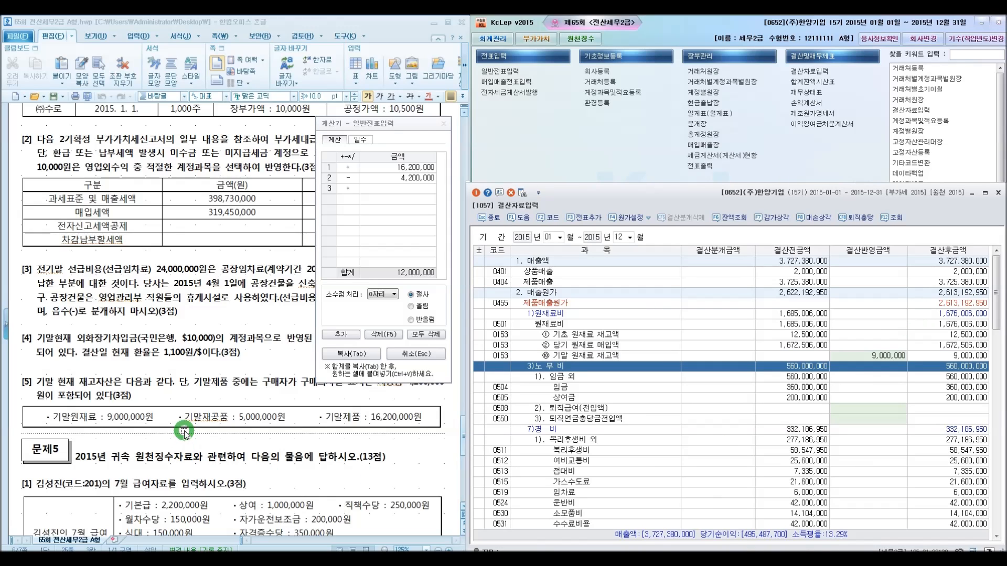
drag(995, 312, 996, 375)
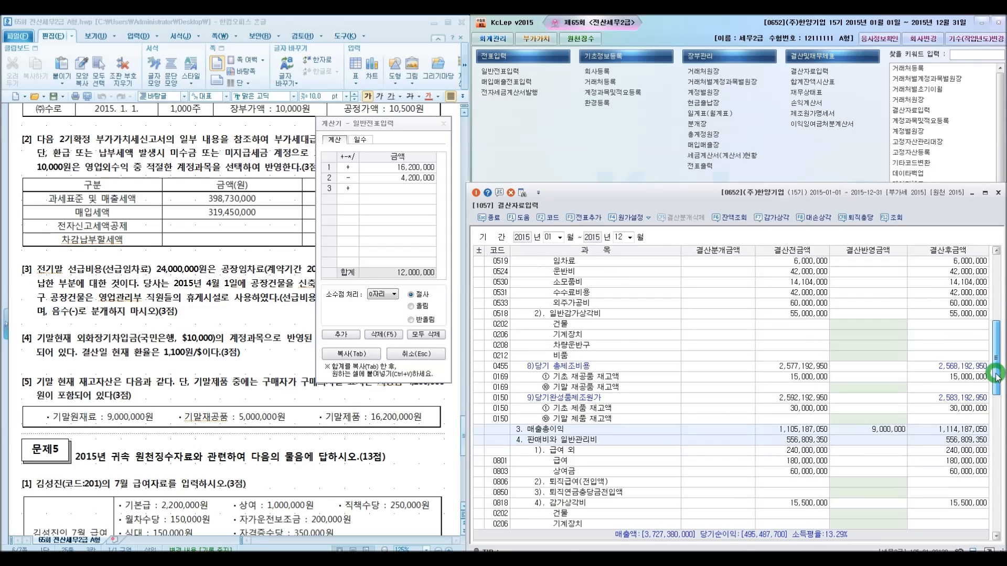
Enter 5,000,000 as the ending work-in-process inventory in closing data entry
click(862, 388)
text(5000000)
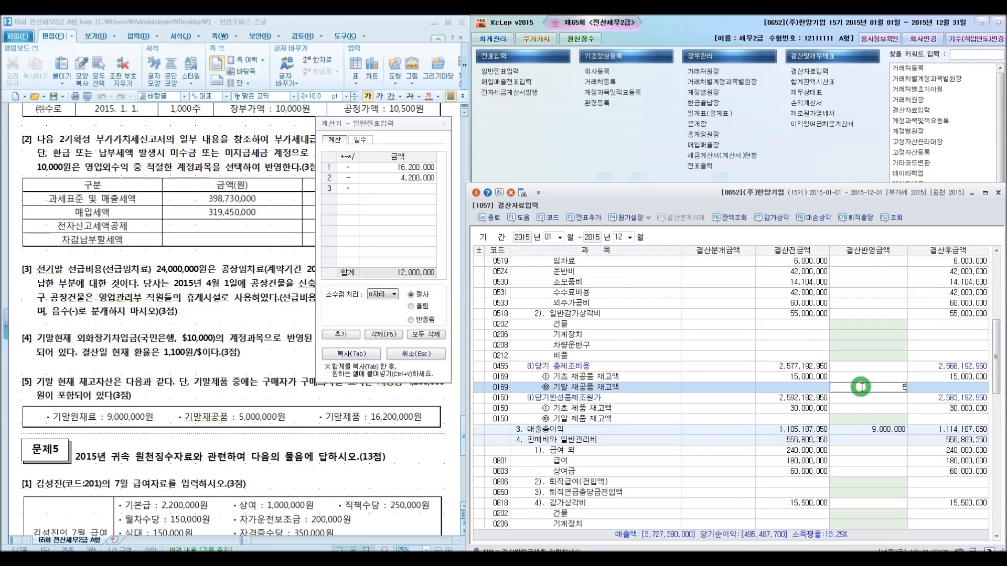
key(Return)
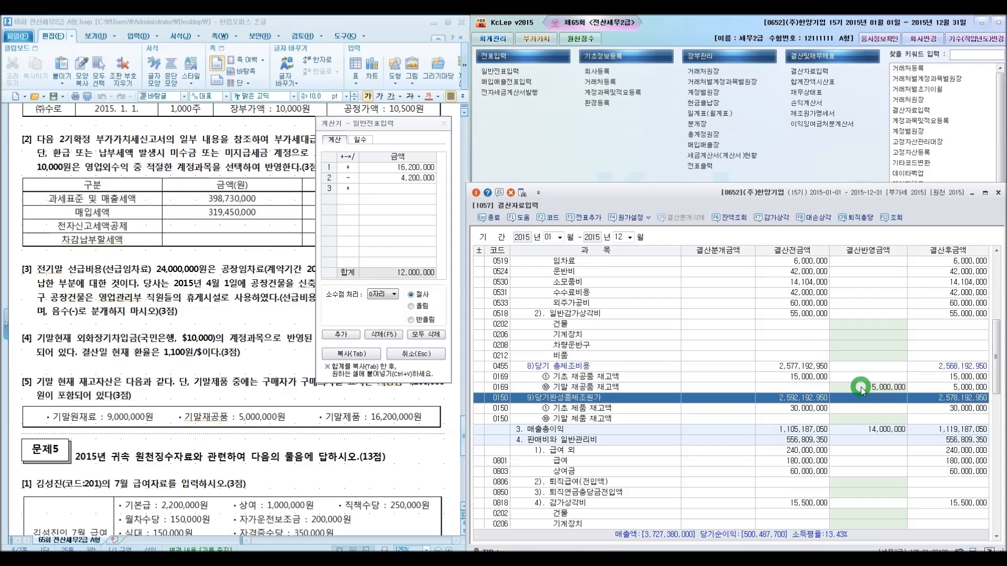
Paste 12,000,000 as the ending finished goods inventory
click(854, 419)
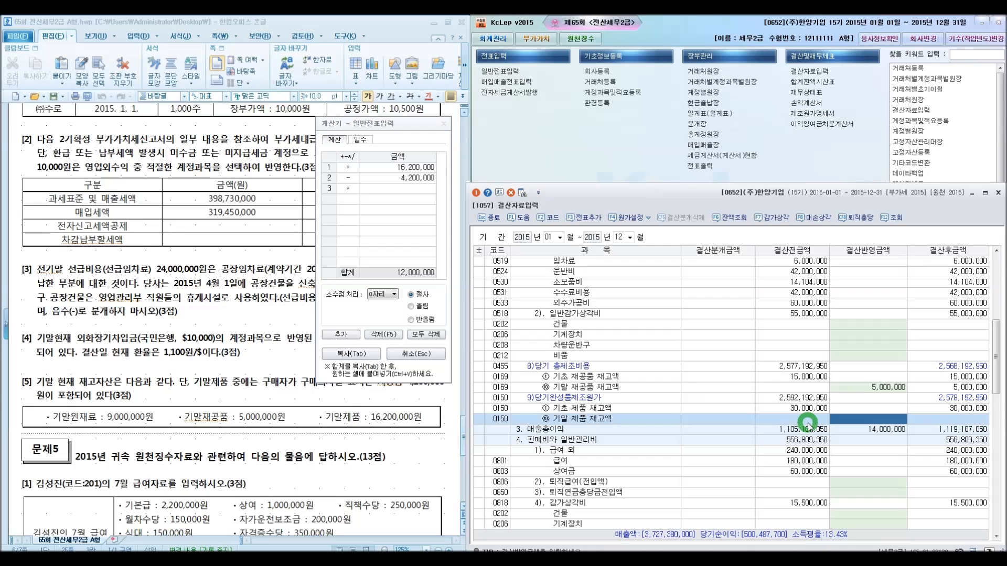
text(12000000)
key(Return)
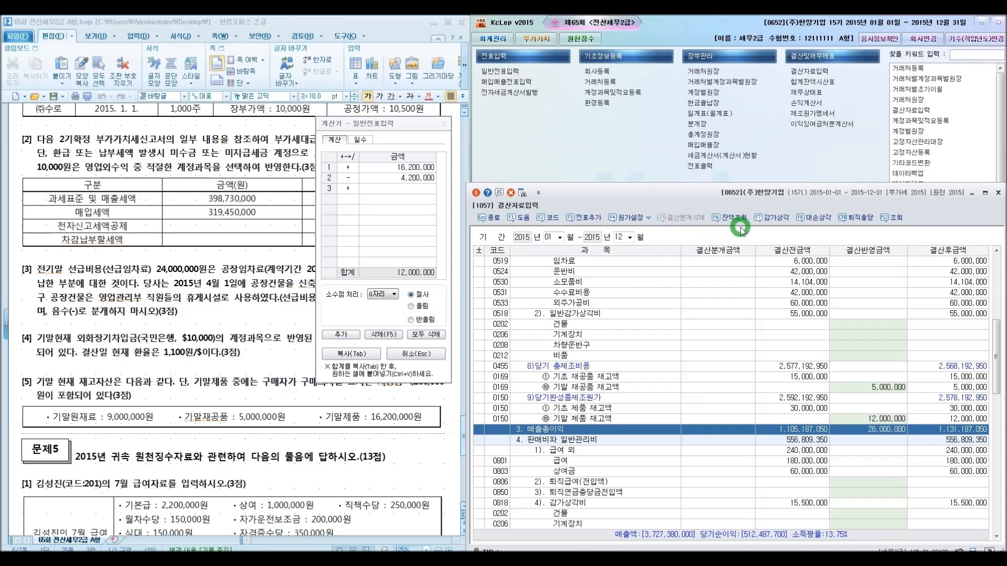
Generate the automatic closing journal entries from the closing data
click(595, 217)
click(713, 391)
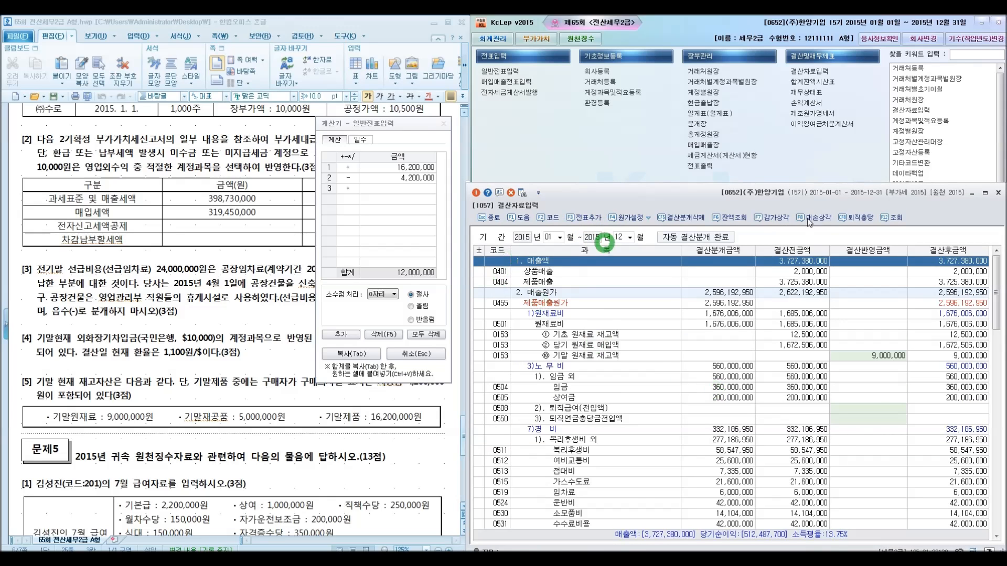
Review the December 31 closing entries in the general journal, then close the calculator and the journal
click(997, 193)
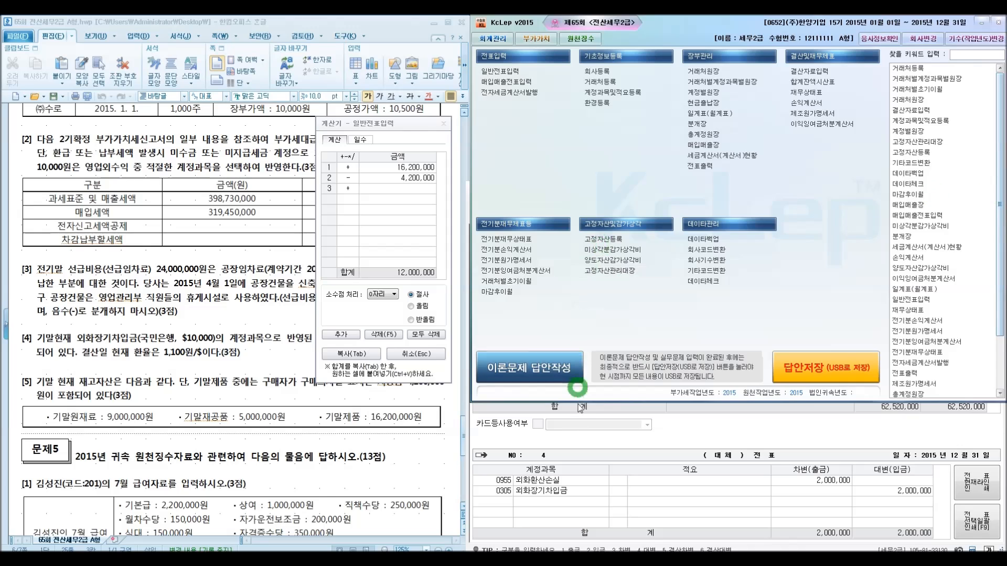
click(700, 434)
click(548, 235)
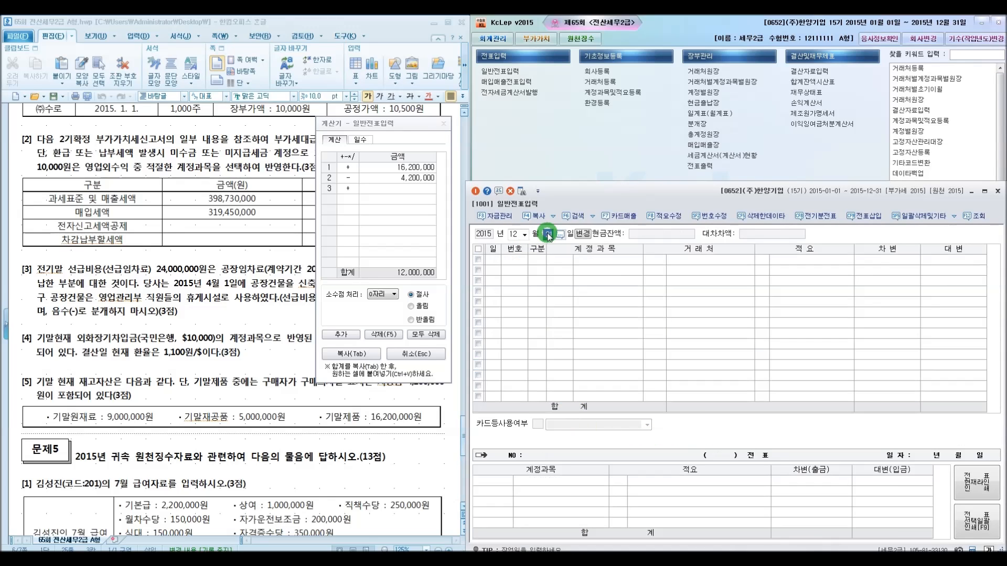
key(Return)
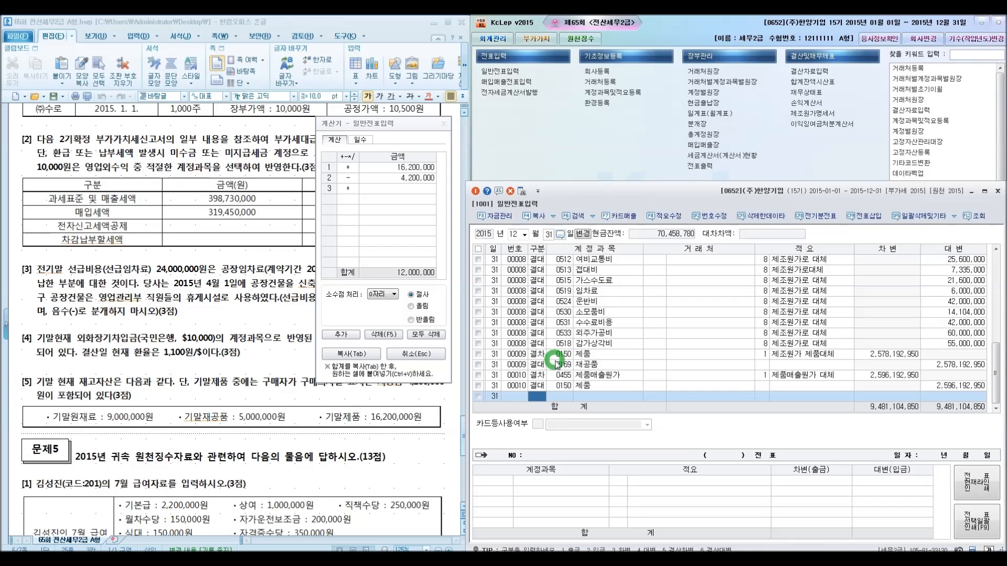
click(417, 353)
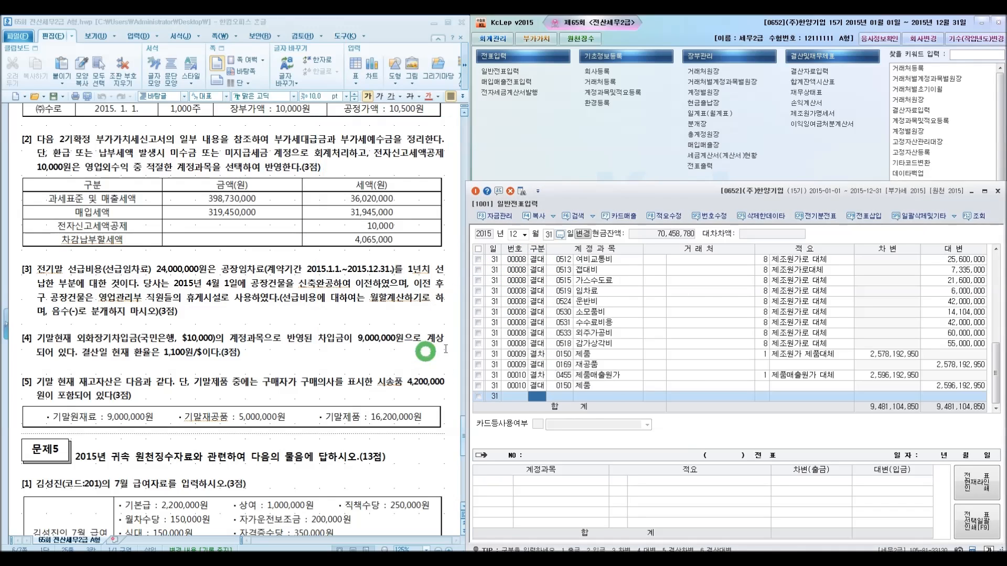
click(998, 192)
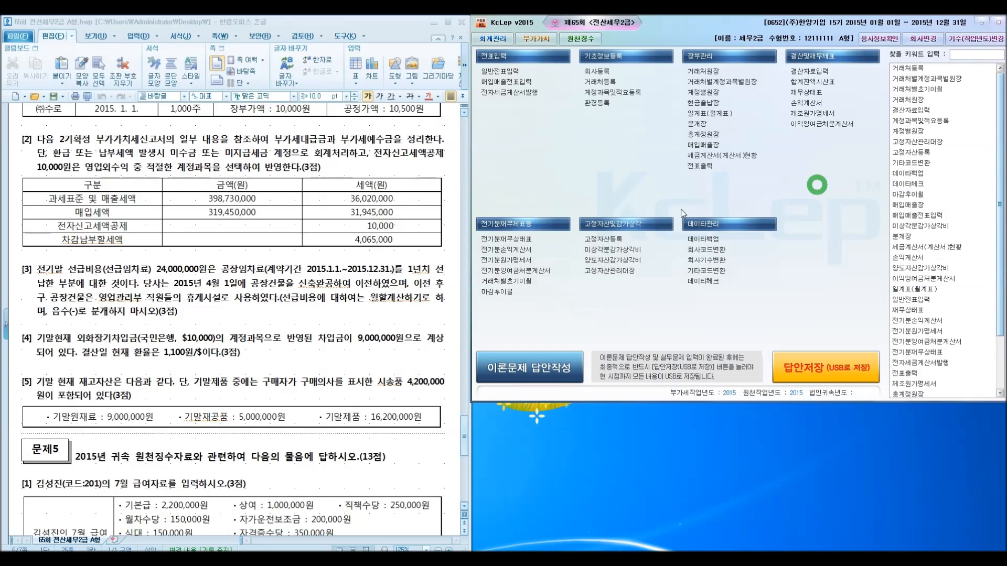
Scroll the exam document to problem 3 and close the open VAT return, saving its data
click(381, 378)
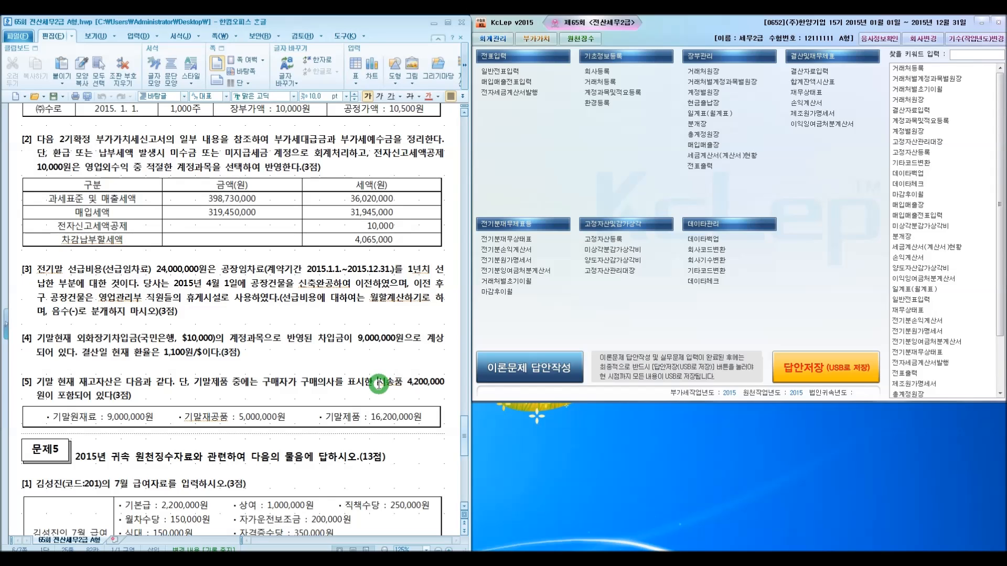
drag(465, 439, 466, 428)
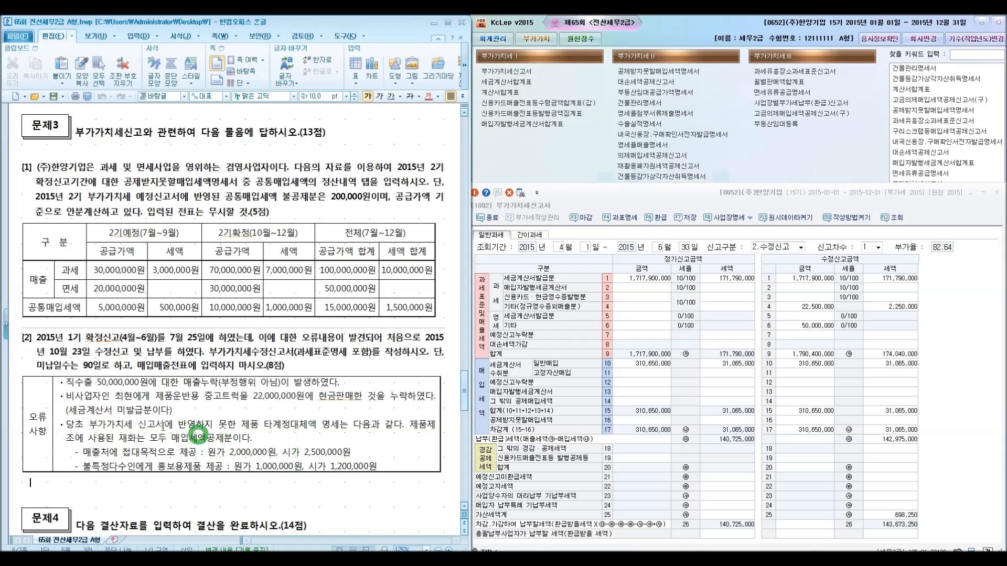
click(194, 361)
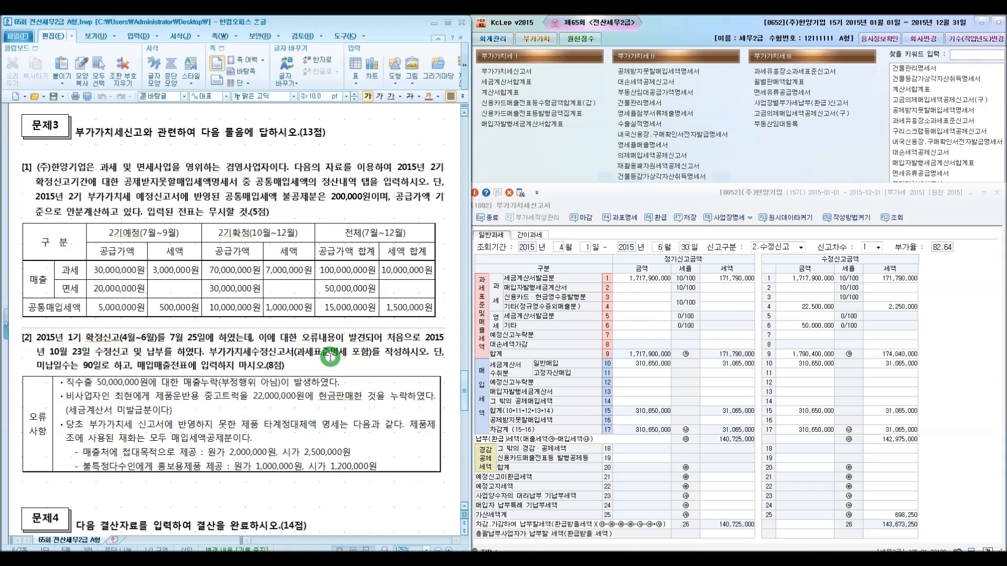
click(996, 193)
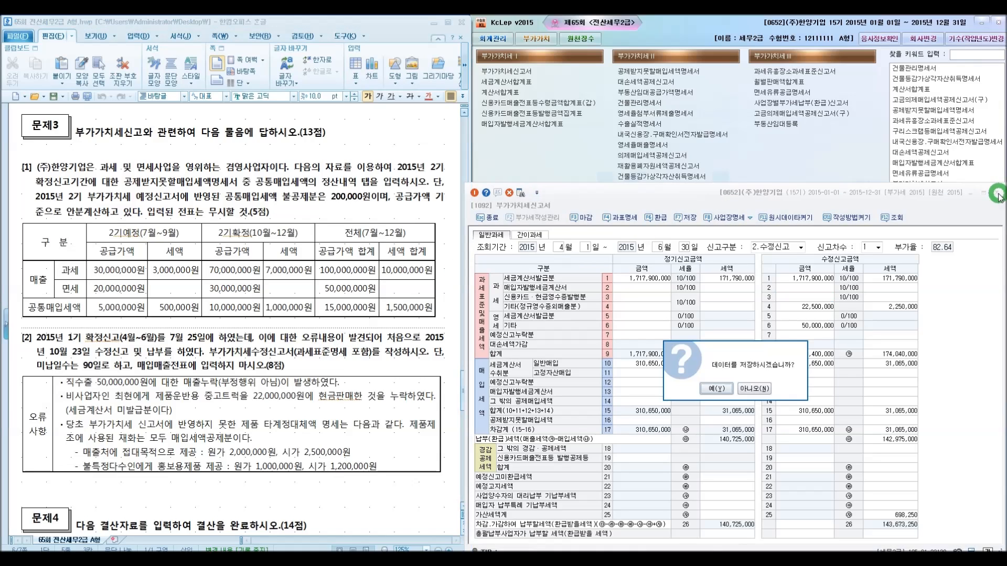
click(720, 391)
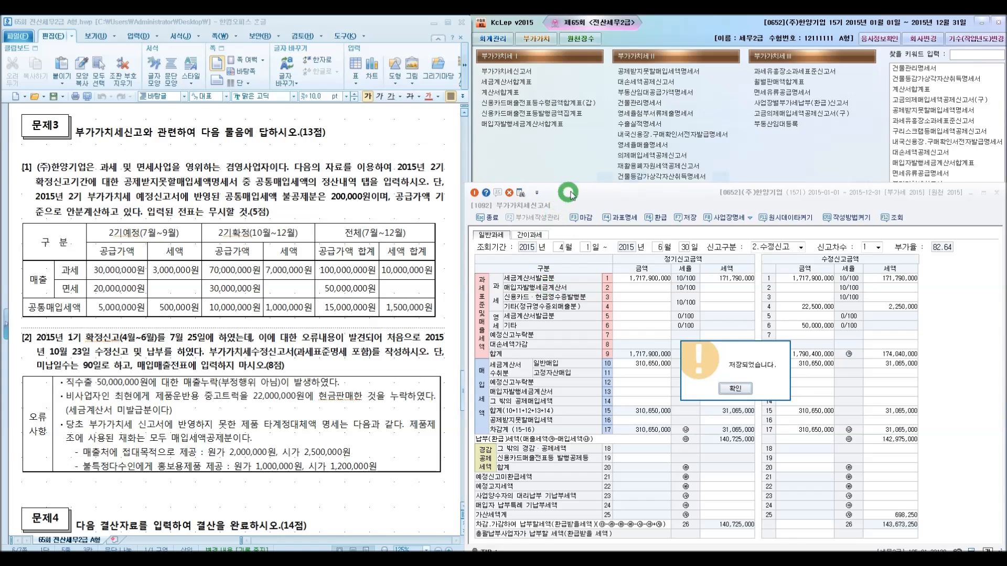
click(724, 391)
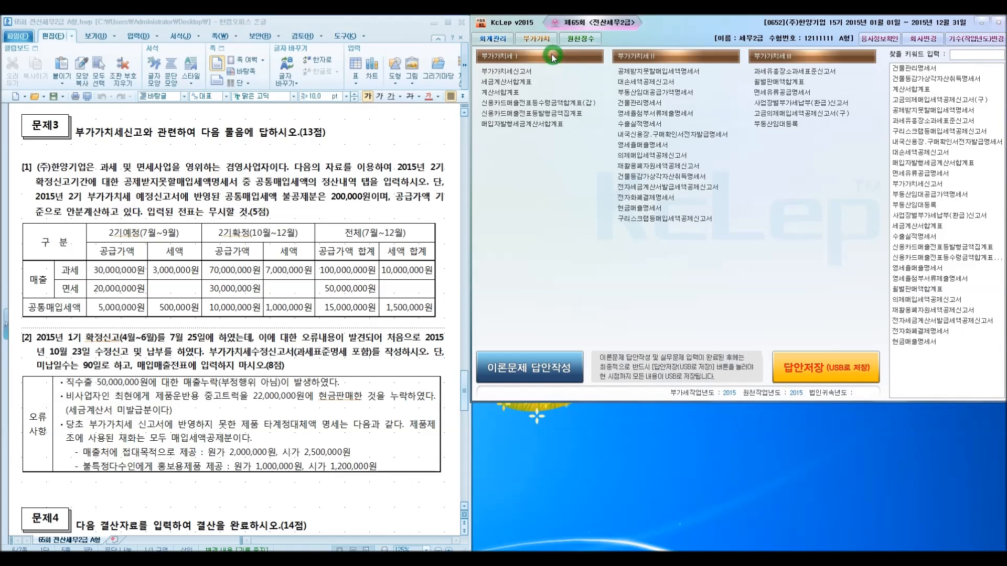
click(540, 80)
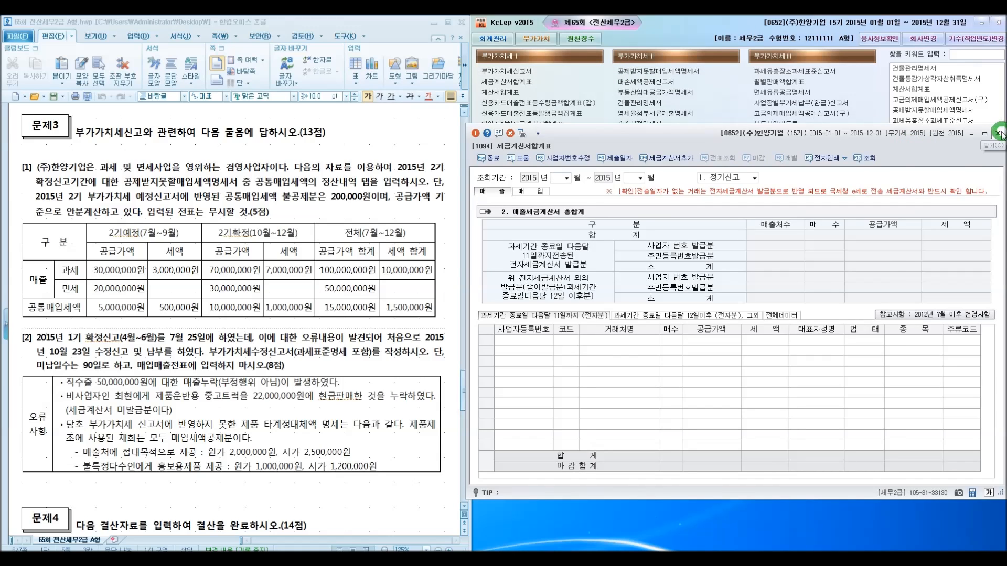
click(997, 133)
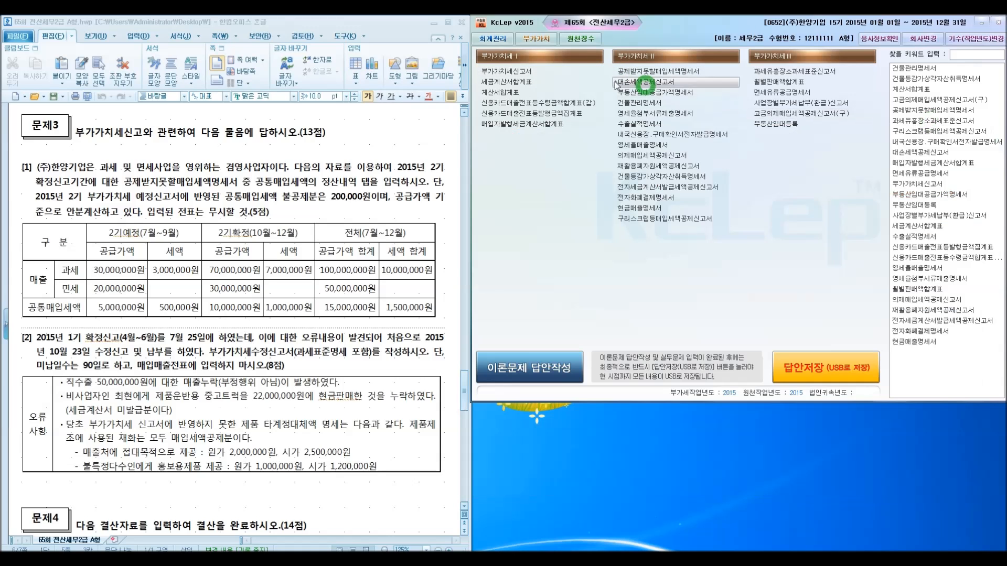
Open the VAT return for April–June 2015 as an amended return, revision 1, loading the saved data
click(547, 73)
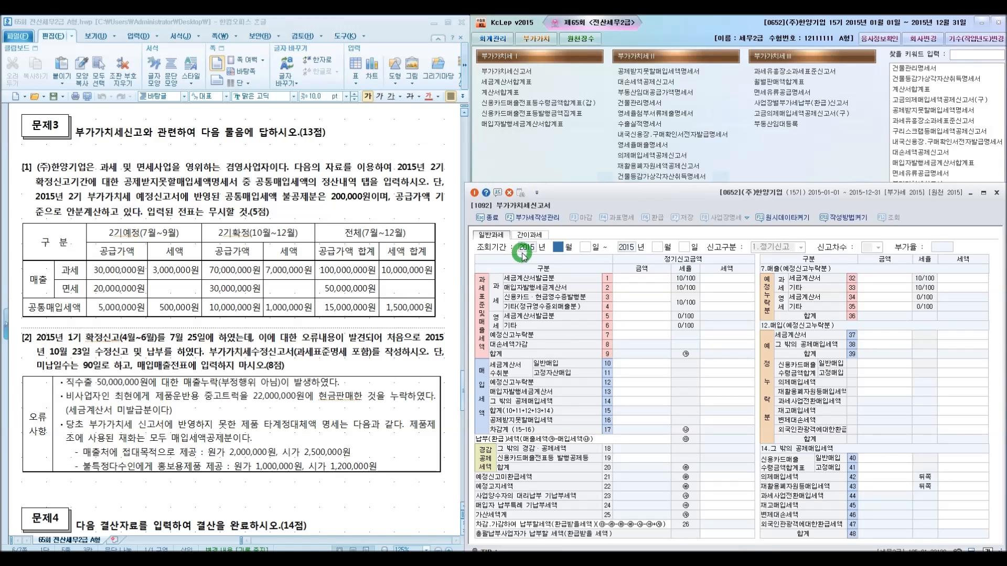
key(Return)
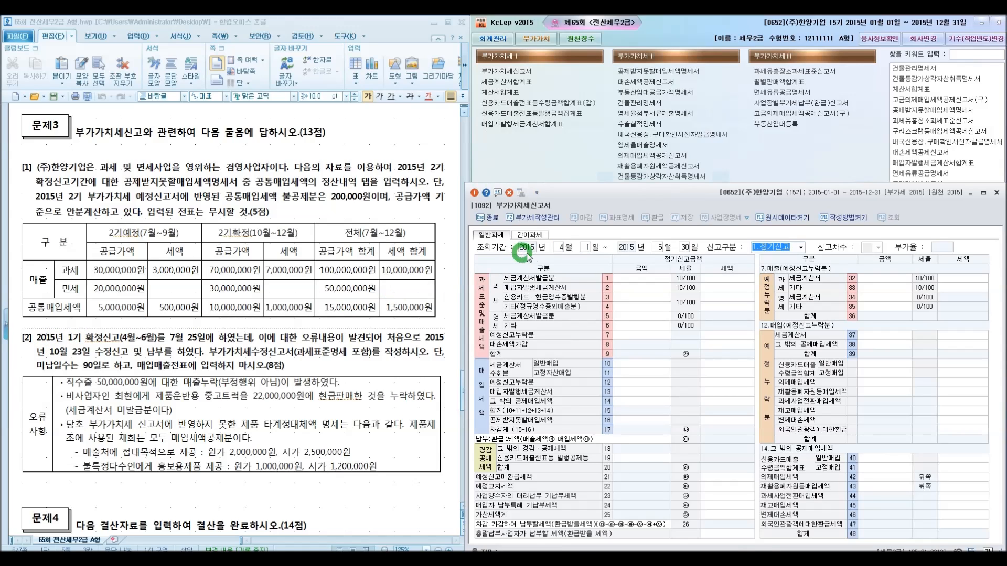
click(801, 247)
click(799, 265)
click(876, 248)
click(873, 262)
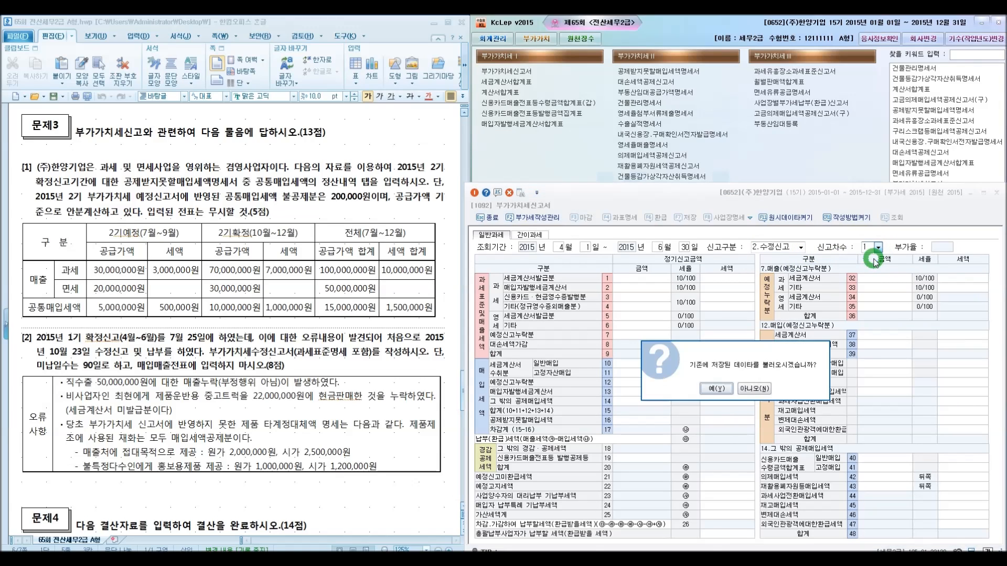
click(711, 390)
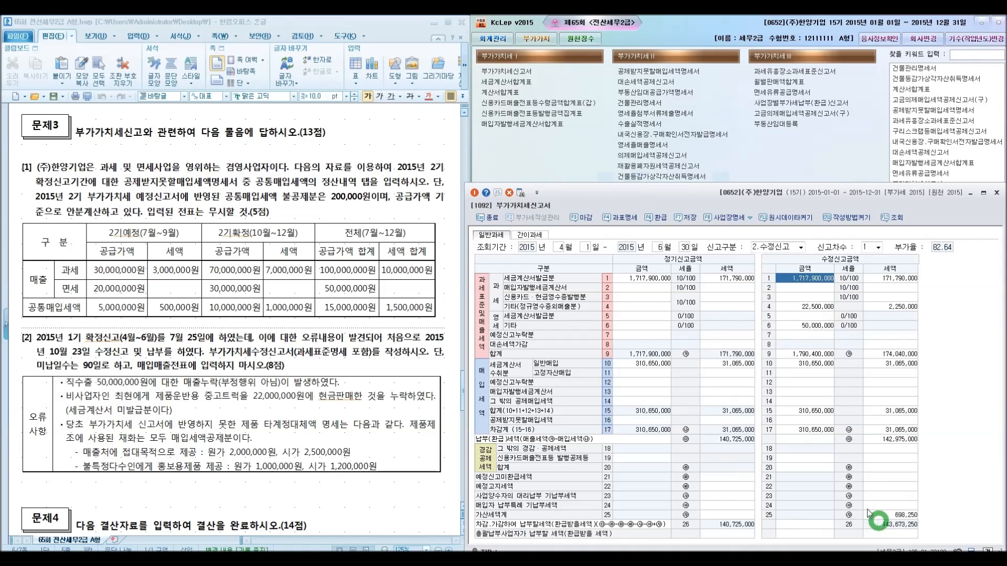
In the amended tax base details, add a revenue-exclusion line with code 515050 and amount 22,500,000
click(620, 220)
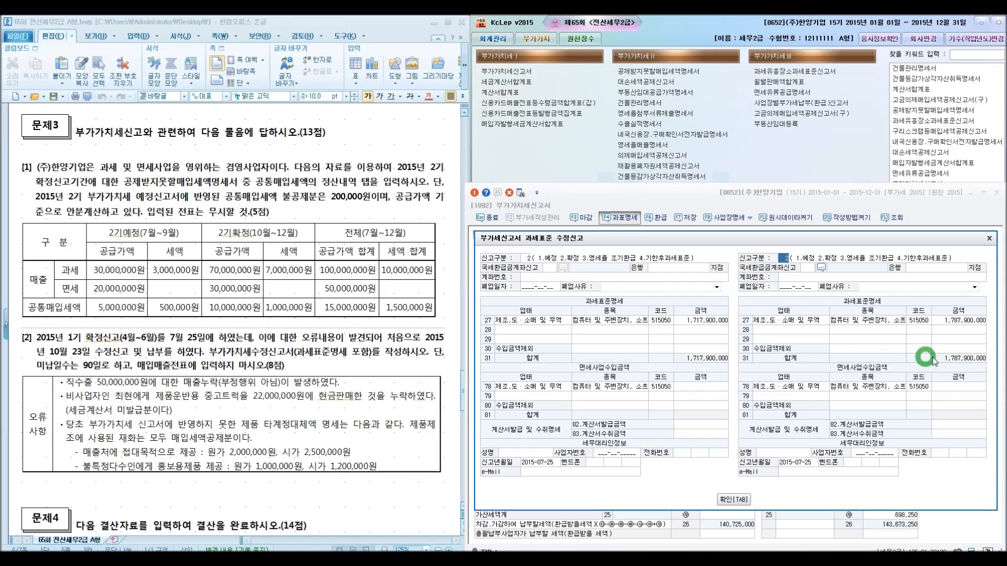
drag(874, 239, 346, 237)
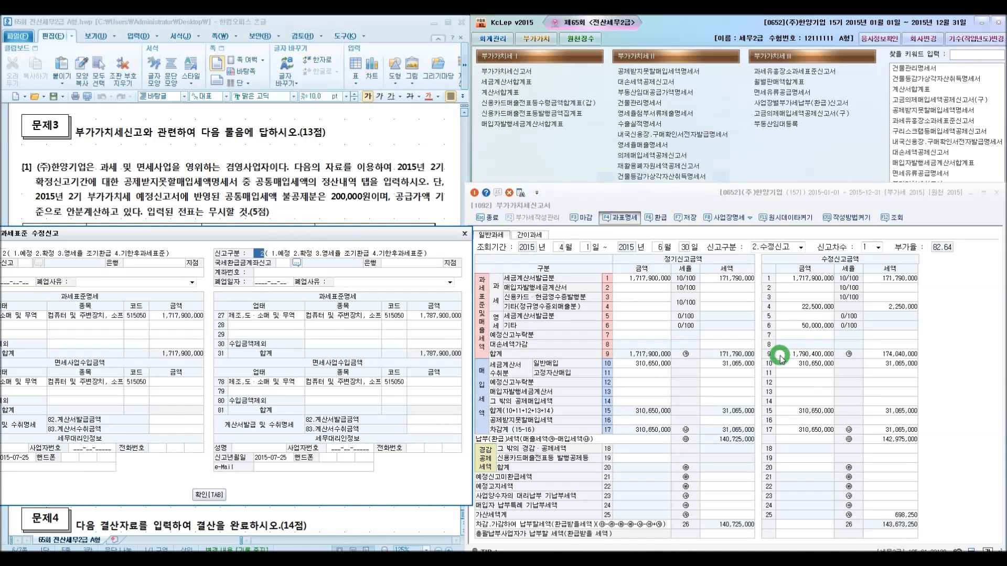
click(420, 315)
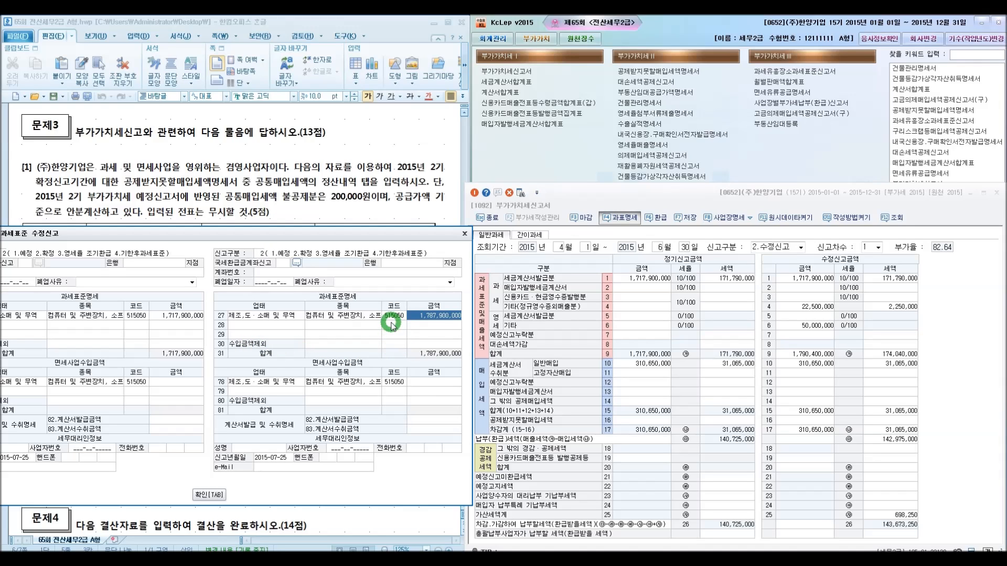
drag(339, 234, 628, 65)
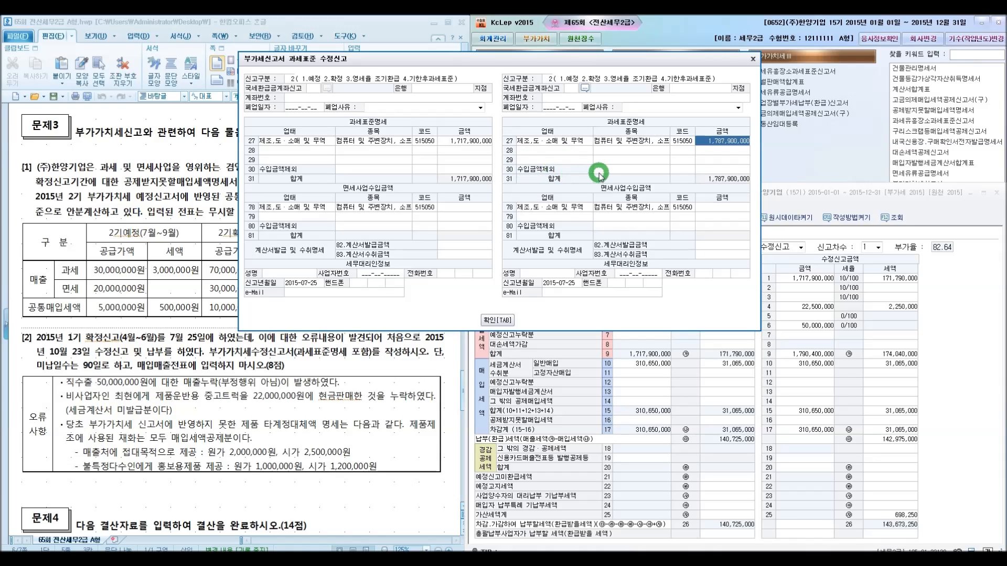
click(682, 173)
text(51505)
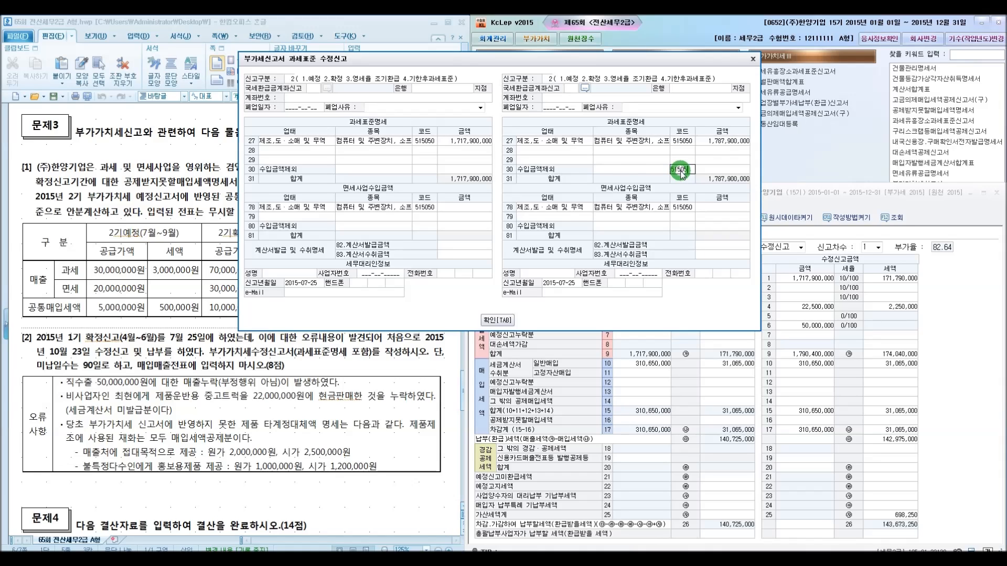
text(0)
key(Return)
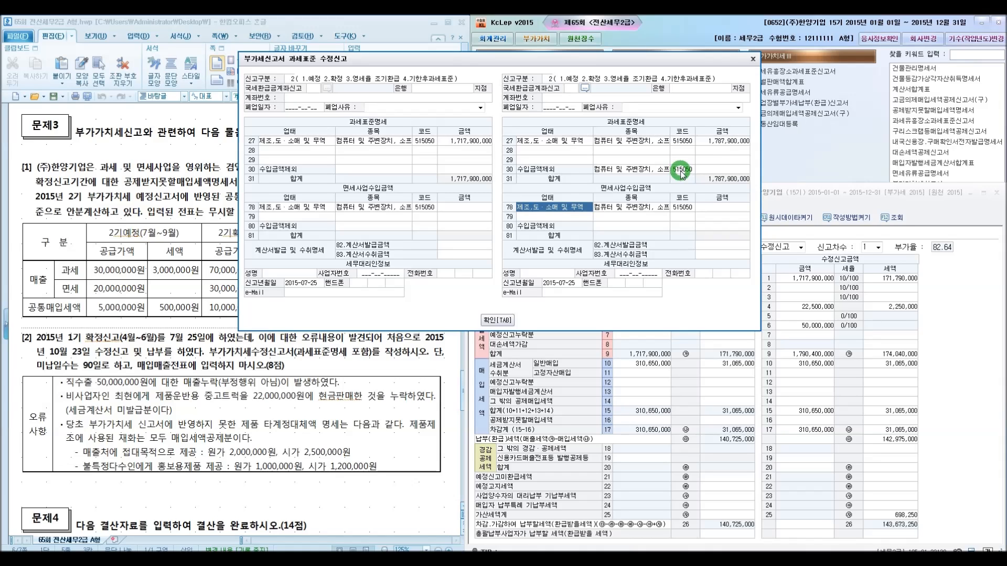
click(712, 169)
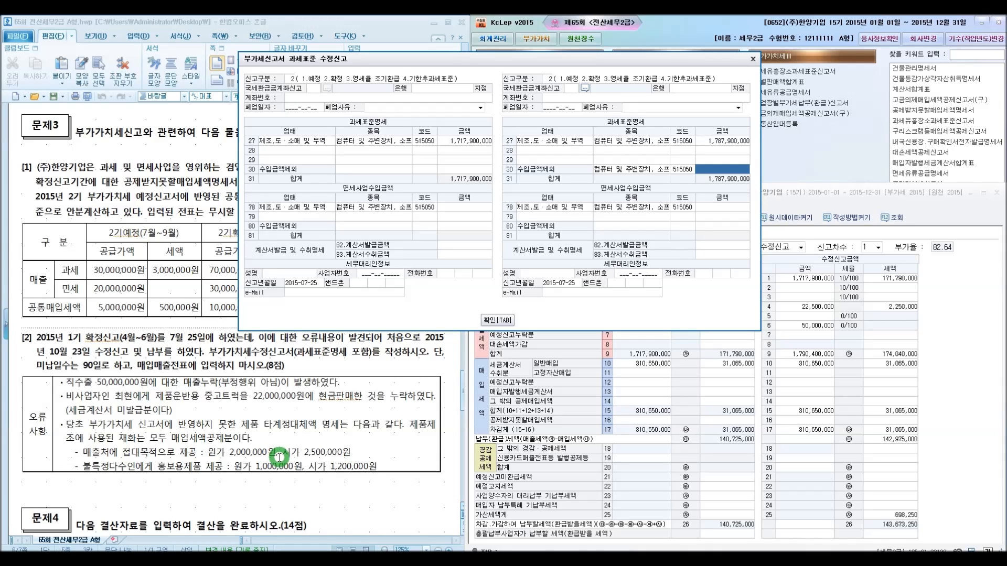
text(22,500,000)
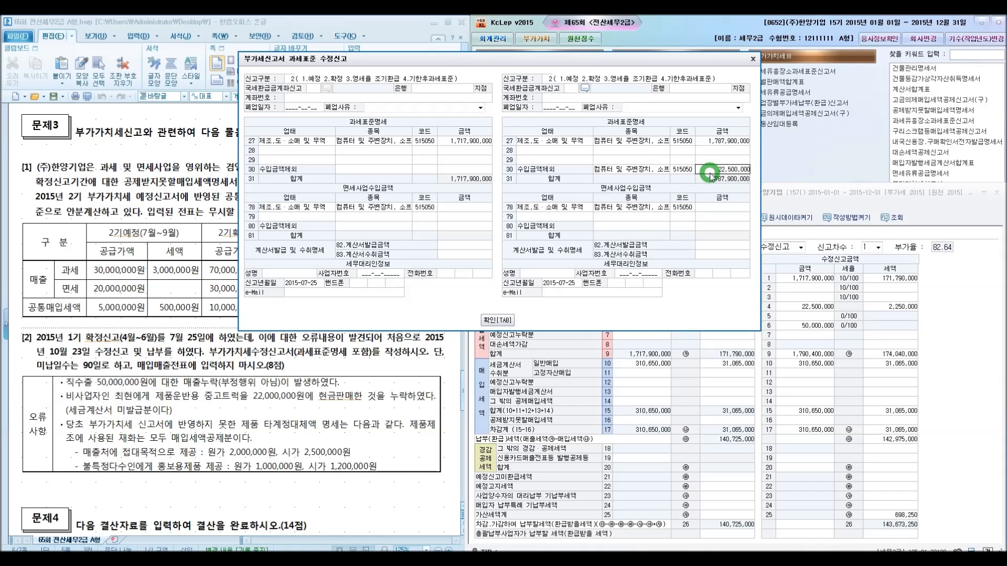
key(Return)
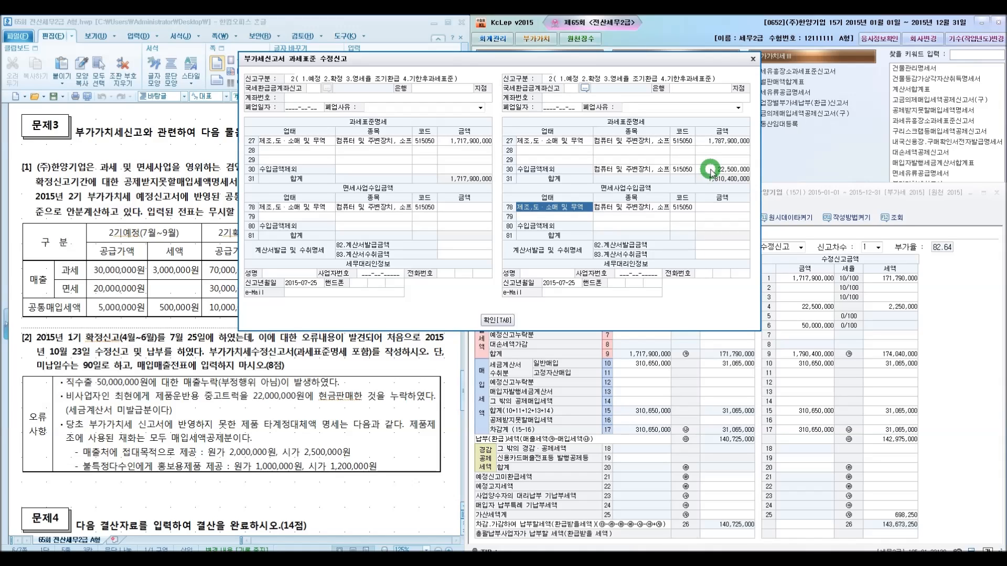
Set the line 27 manufacturing amount to 1,767,900,000, confirm the details, and save the VAT return
click(712, 140)
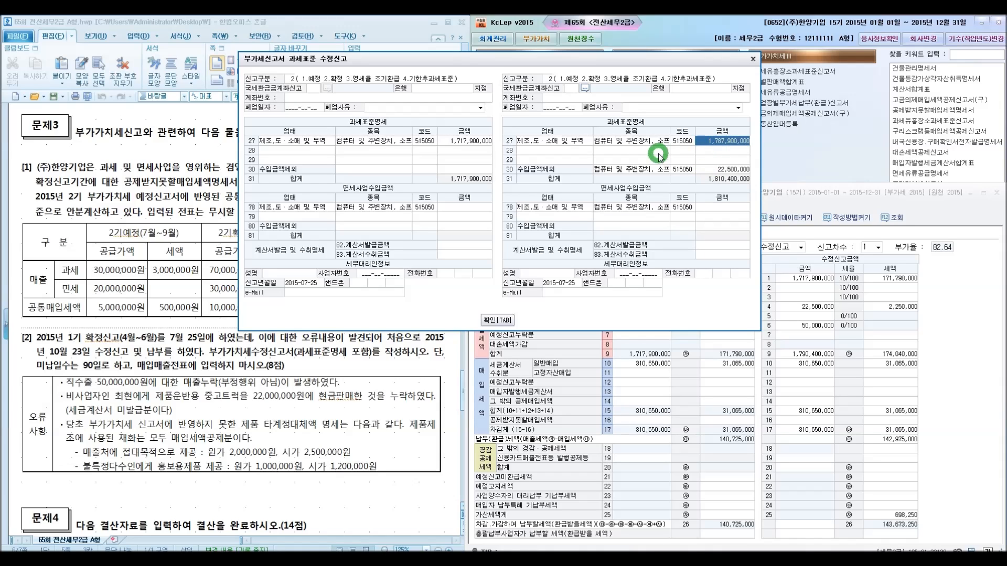
text(1,767,900,000)
key(Return)
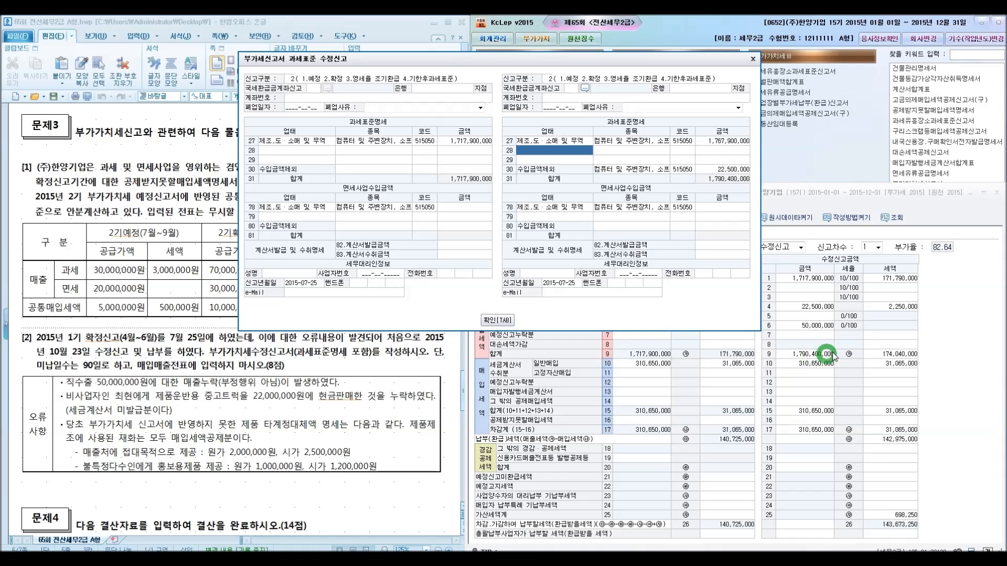
click(502, 321)
click(682, 217)
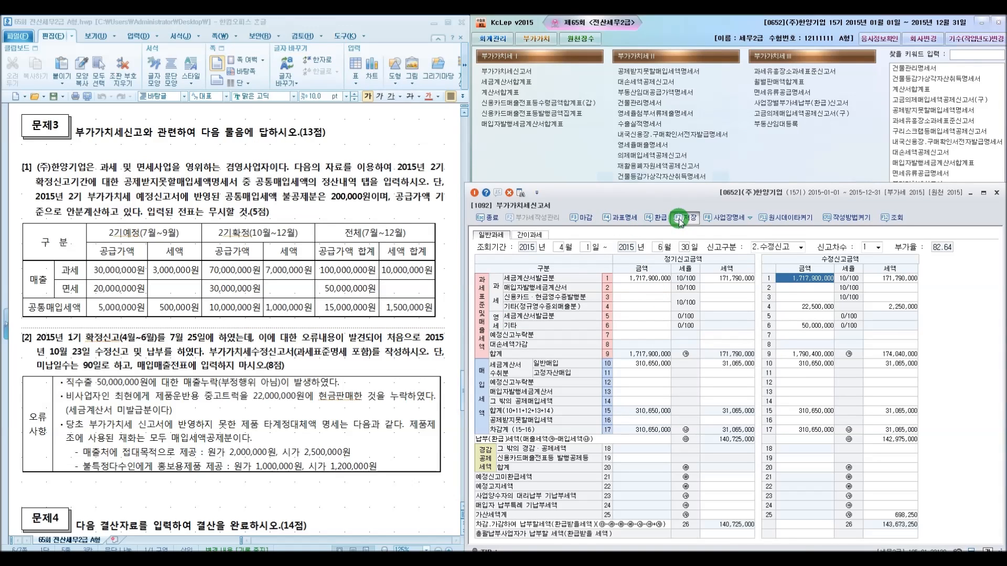
click(733, 388)
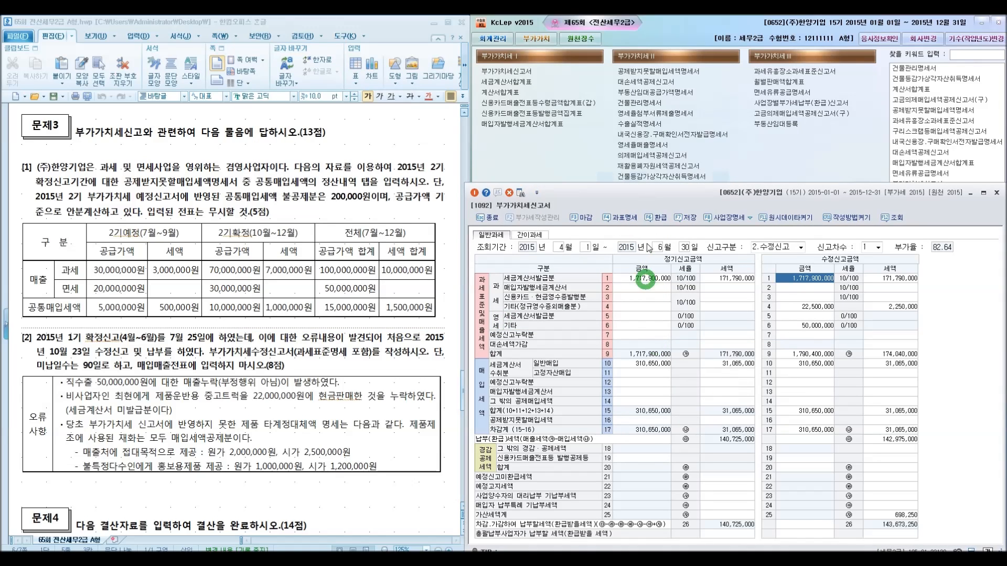
Close the VAT return window and switch to the answer-analysis exam document
click(996, 194)
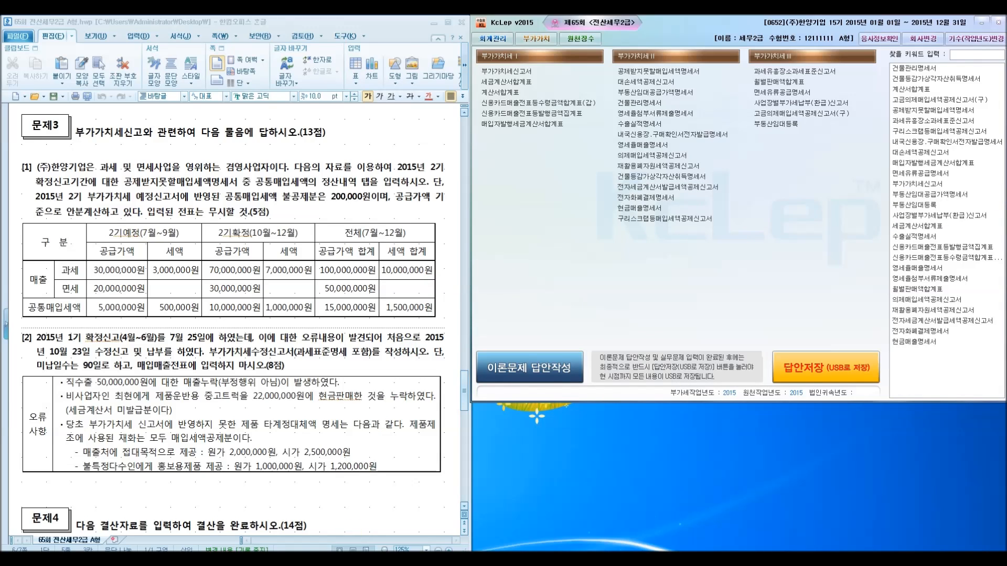
click(142, 559)
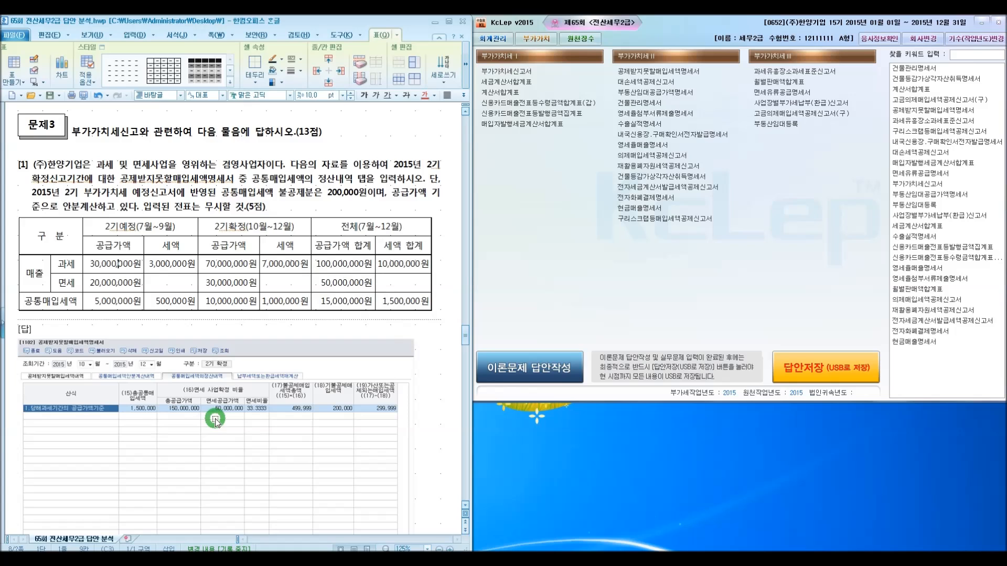
Maximize the document and review the problem 3 answers and the penalty-tax explanation table
scroll(218, 445, up, 3)
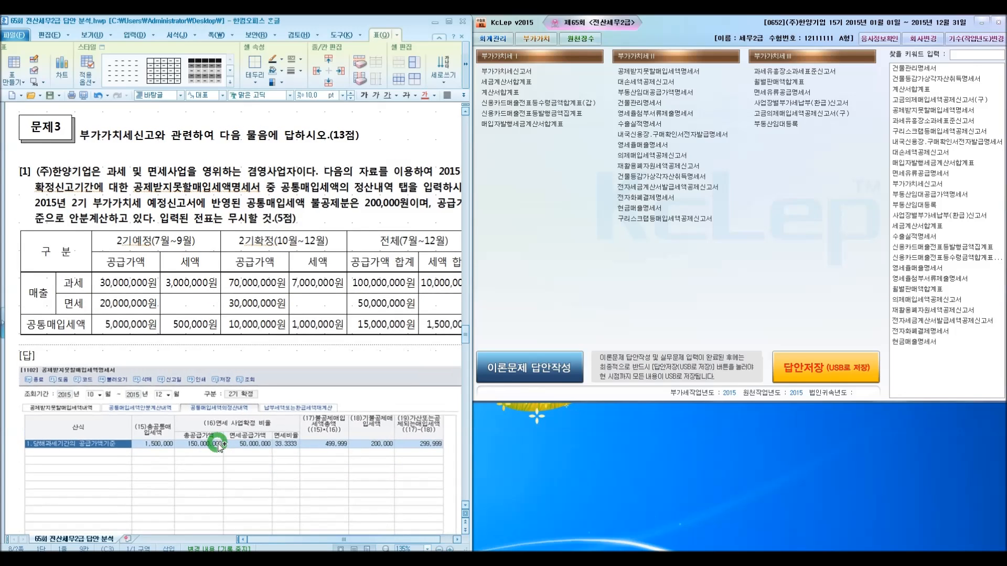
click(449, 21)
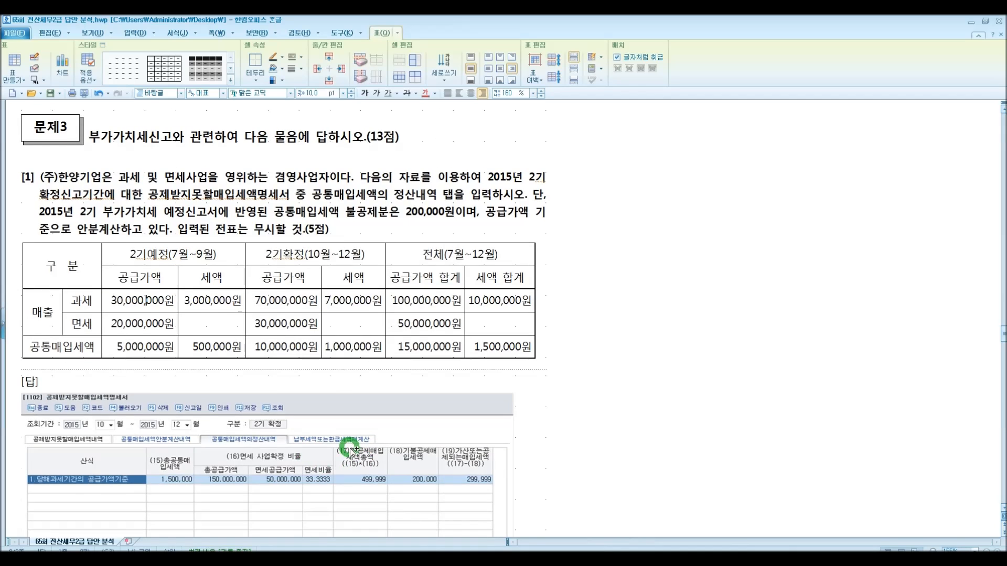
scroll(341, 448, up, 1)
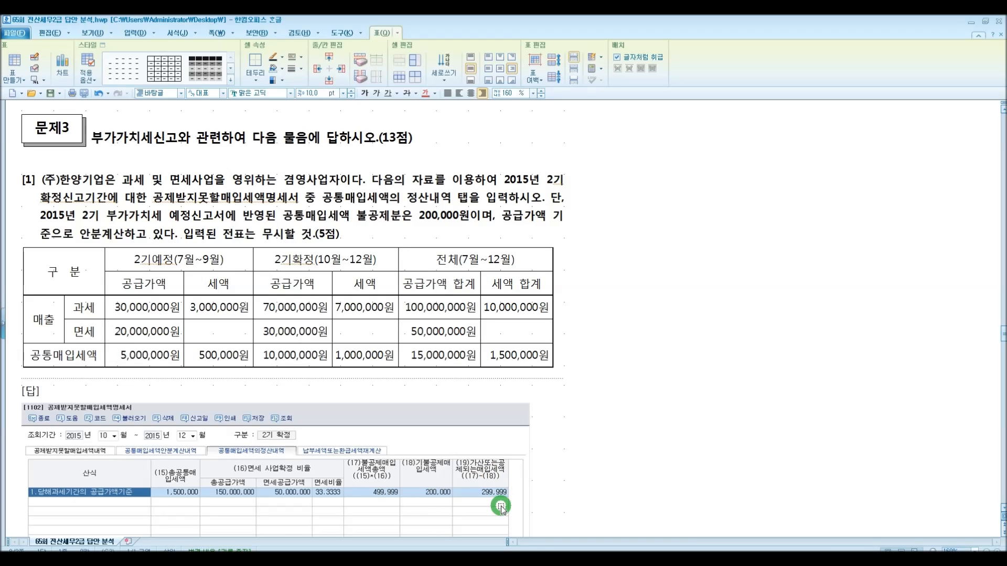
scroll(502, 505, up, 3)
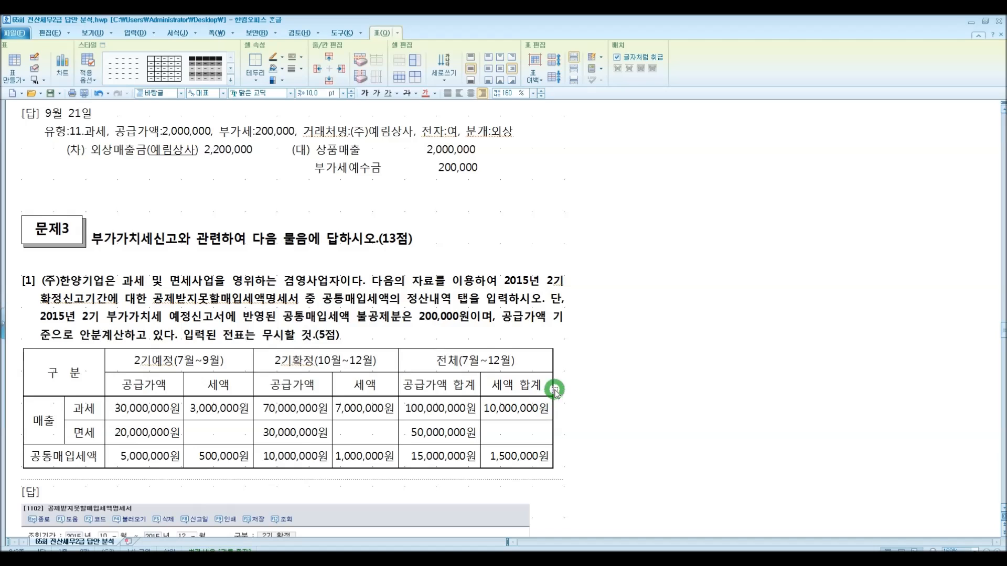
scroll(471, 370, down, 4)
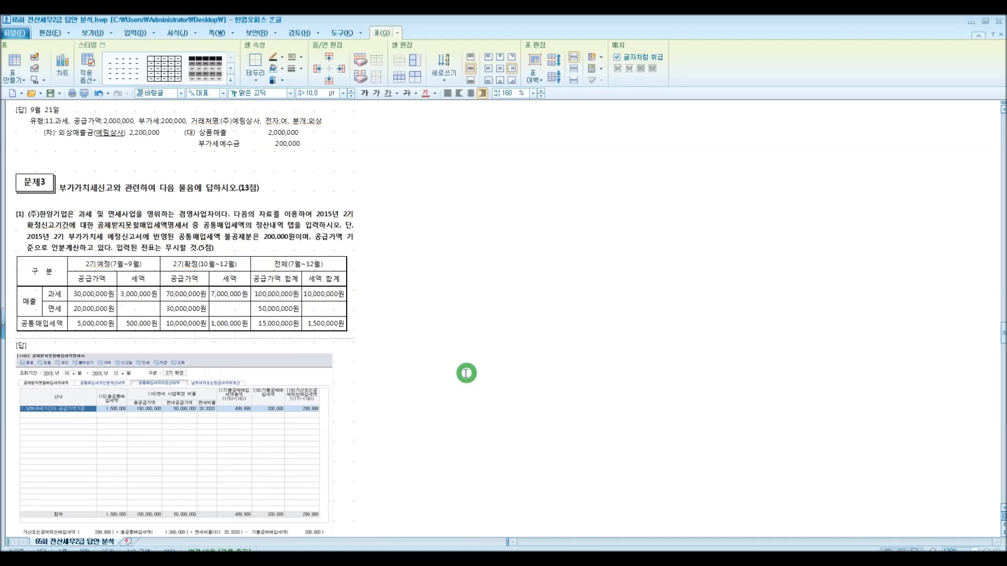
scroll(464, 373, up, 3)
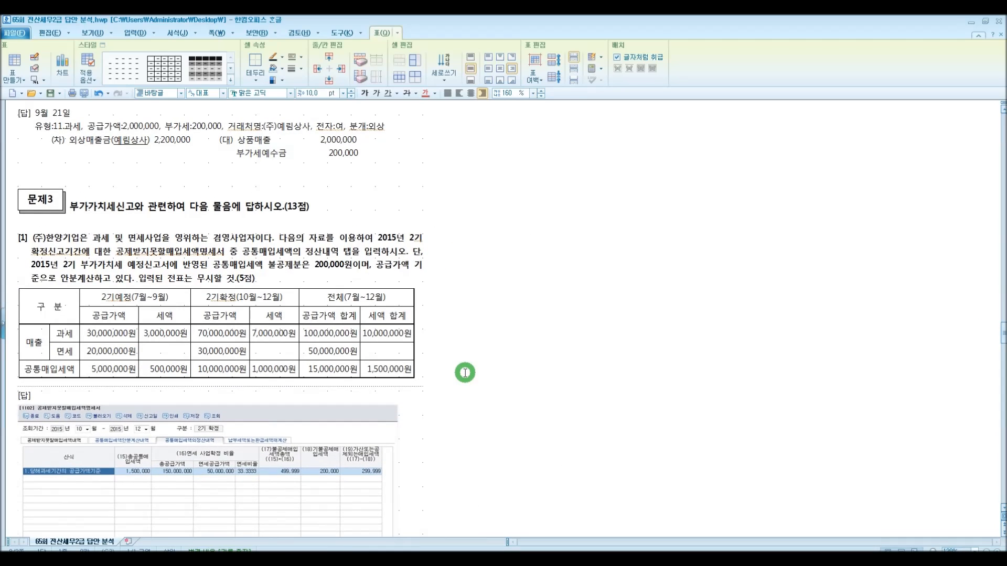
scroll(465, 373, down, 5)
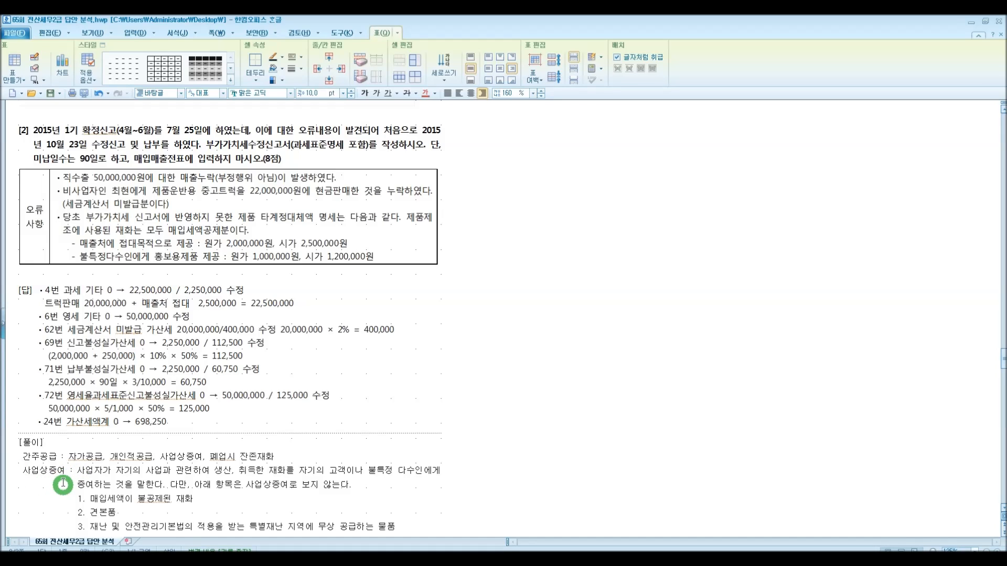
scroll(65, 470, down, 3)
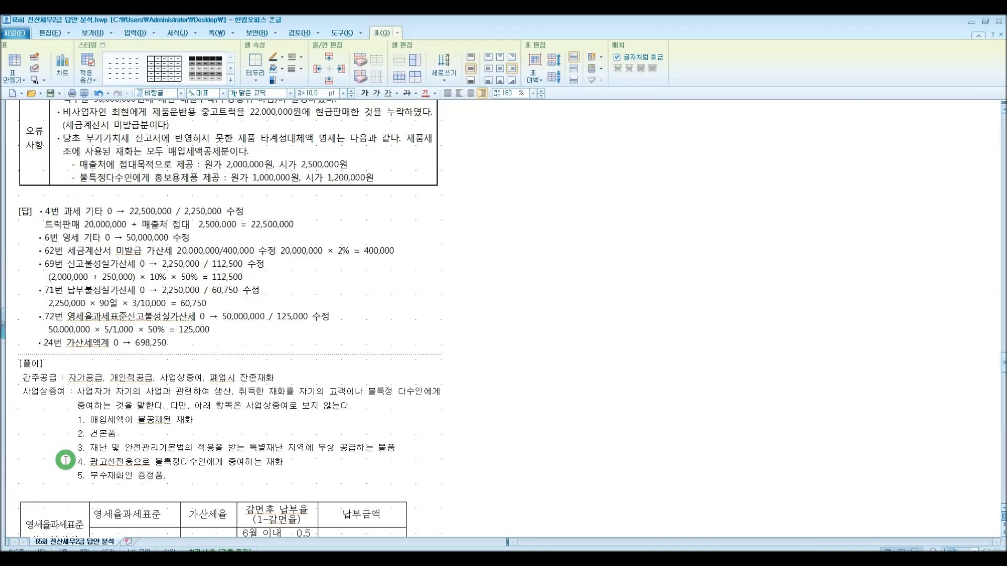
scroll(66, 460, down, 3)
scroll(66, 460, down, 2)
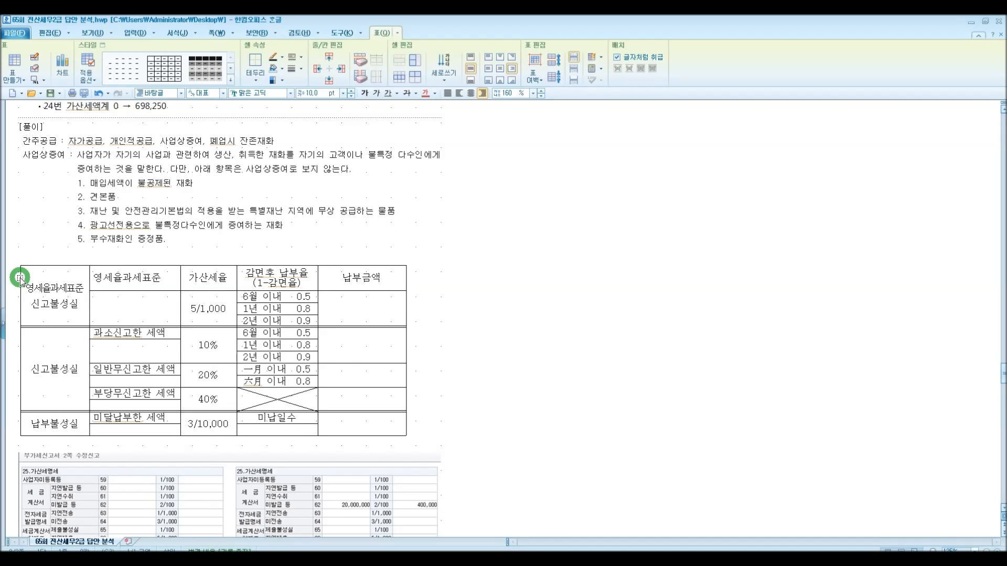
click(128, 317)
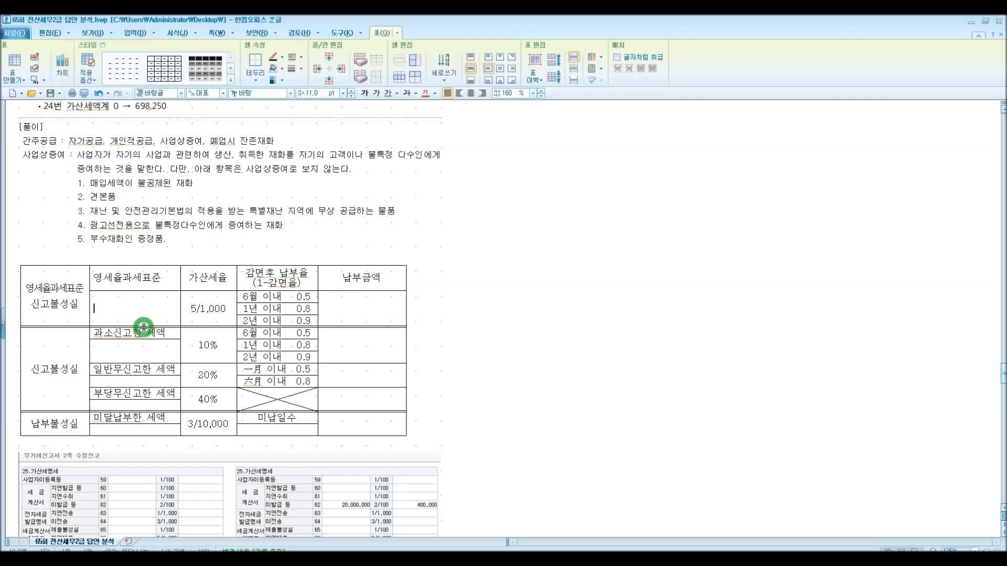
scroll(143, 328, up, 4)
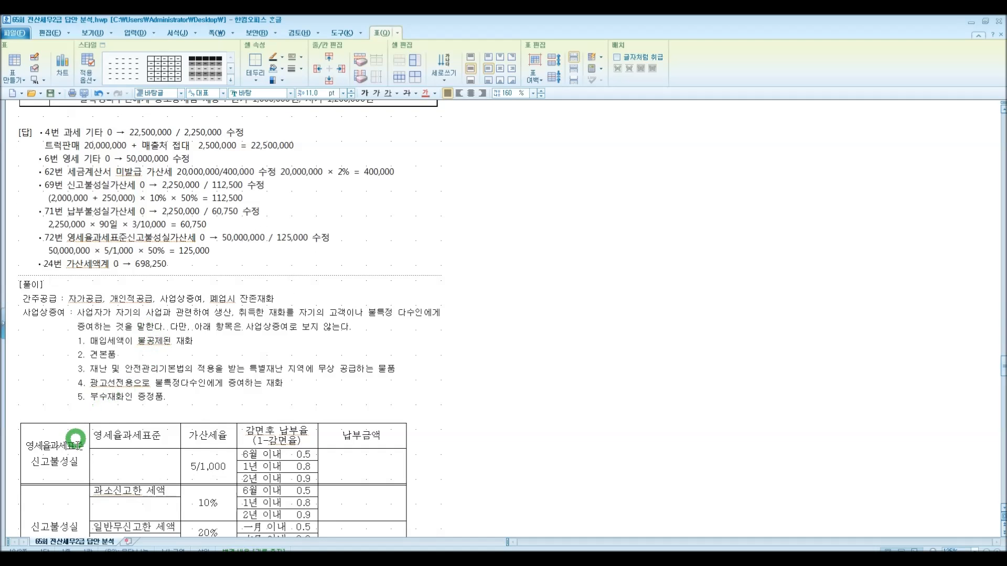
scroll(135, 450, up, 8)
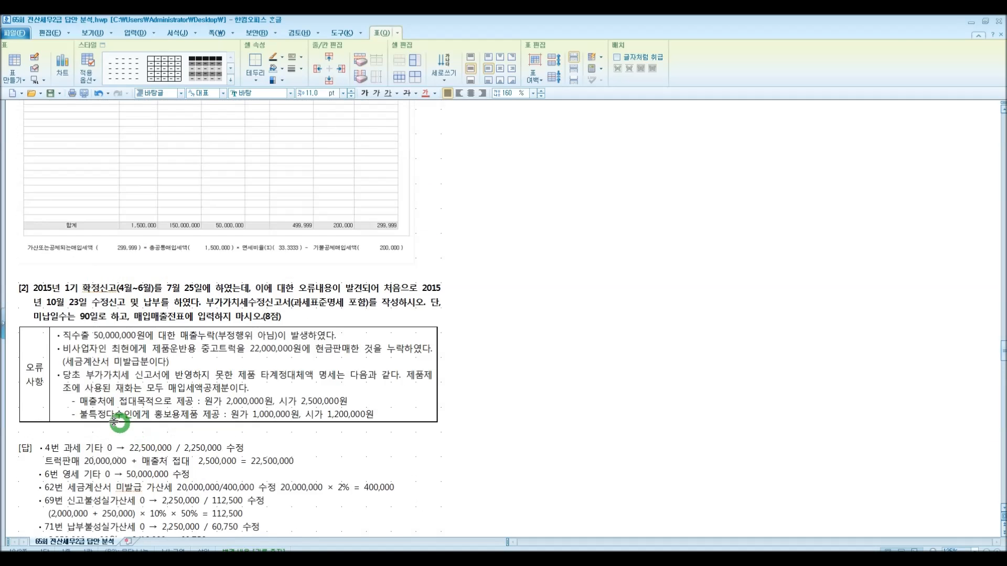
scroll(105, 343, down, 10)
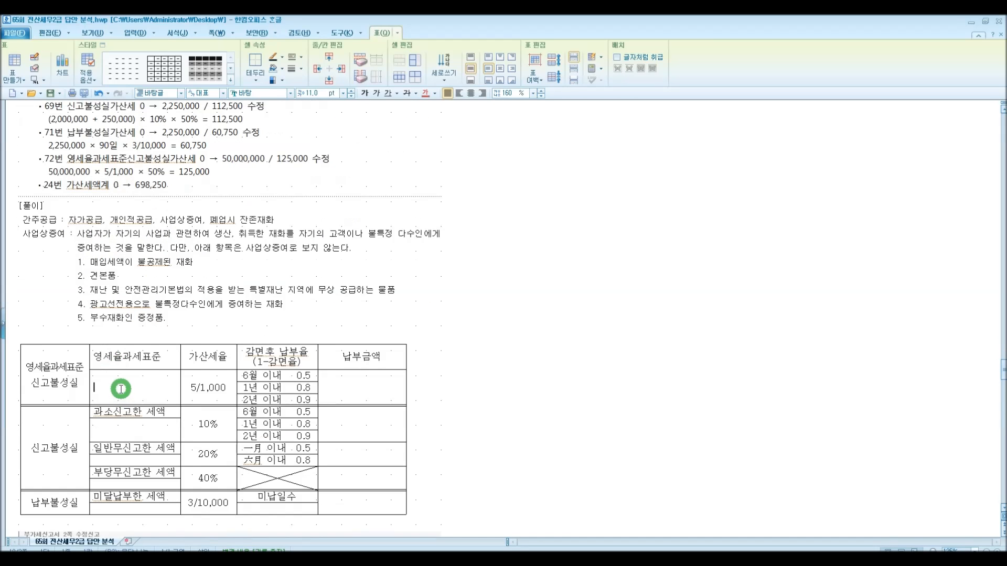
Enter 50,000,000 as the zero-rated tax base in the penalty table and center it
click(130, 384)
text(50)
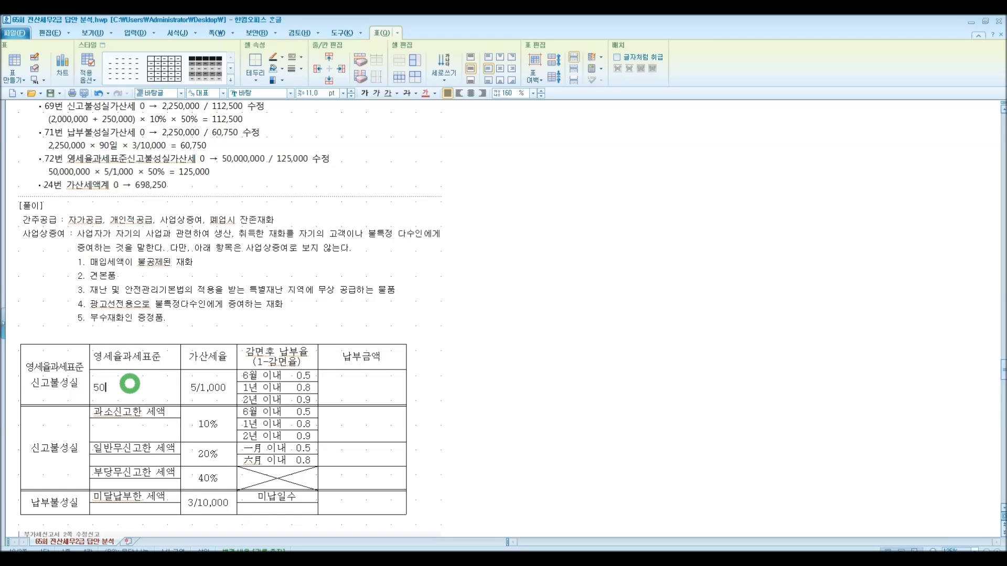
text(,000,000)
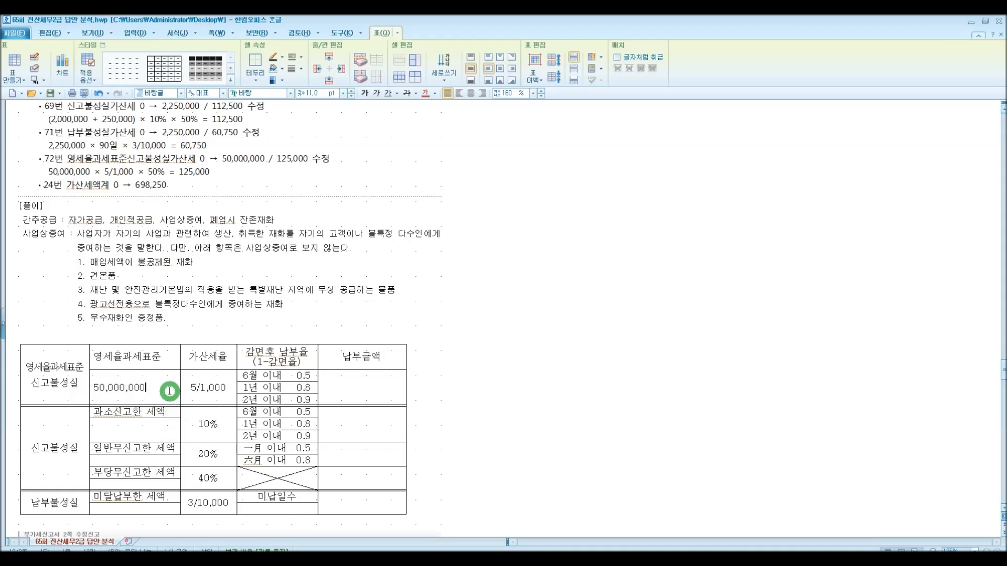
click(470, 93)
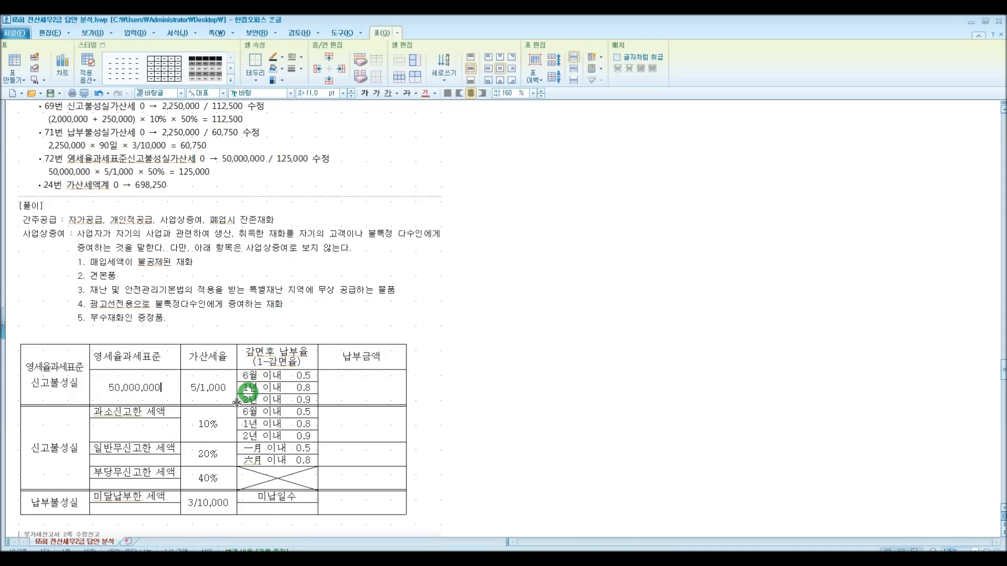
click(208, 401)
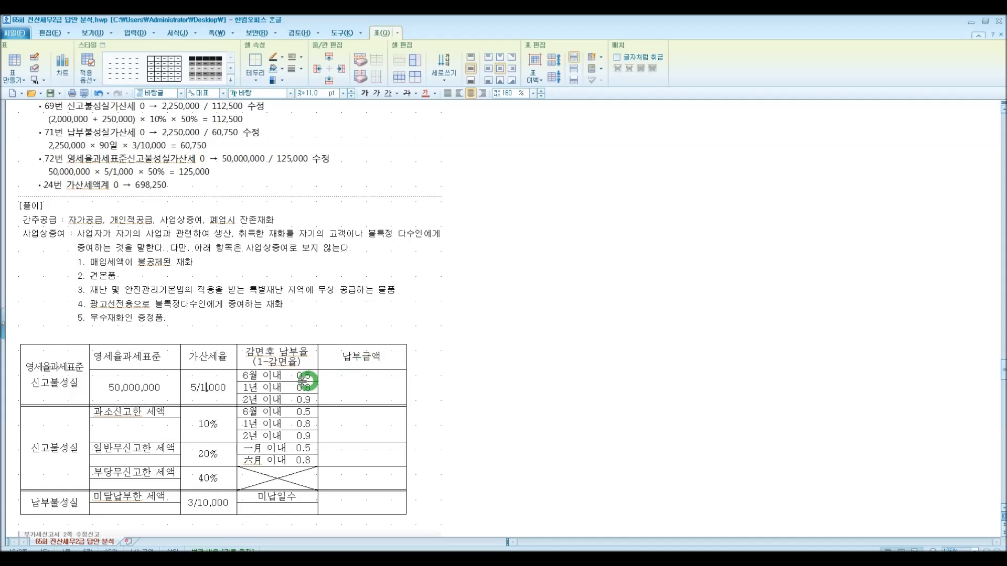
Enter 125,000 as the zero-rated reporting penalty amount and center-align the payment amount column
click(343, 392)
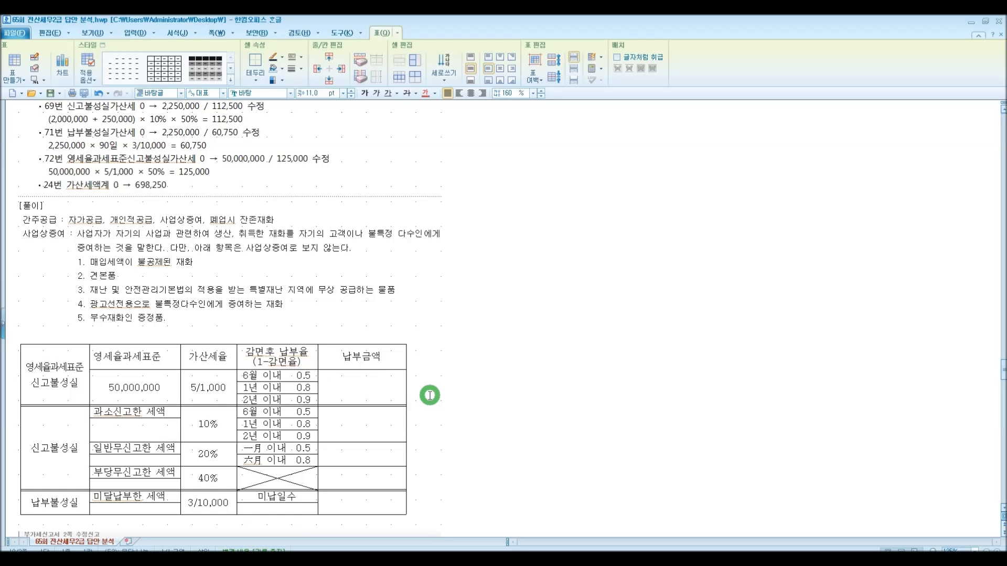
text(125000)
text(,)
click(366, 389)
drag(358, 411, 362, 502)
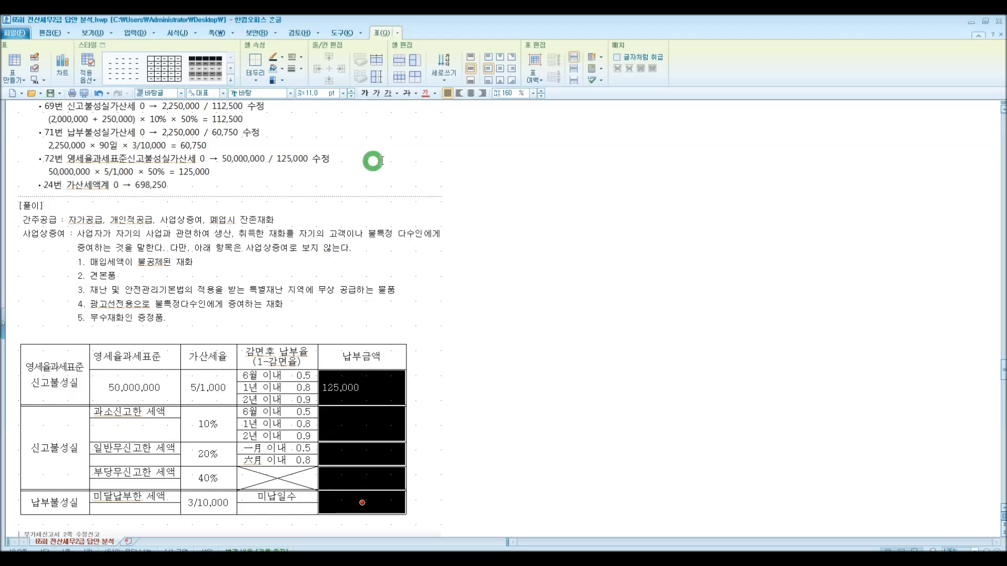
click(473, 93)
Enter 2,250,000 as the under-reported tax amount in the penalty table and center it
click(151, 434)
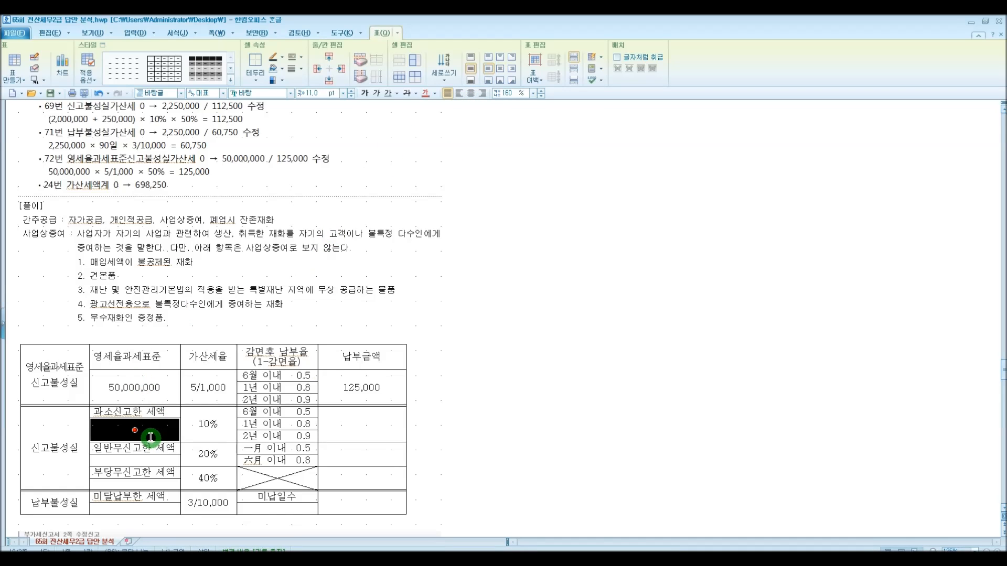
scroll(151, 435, up, 8)
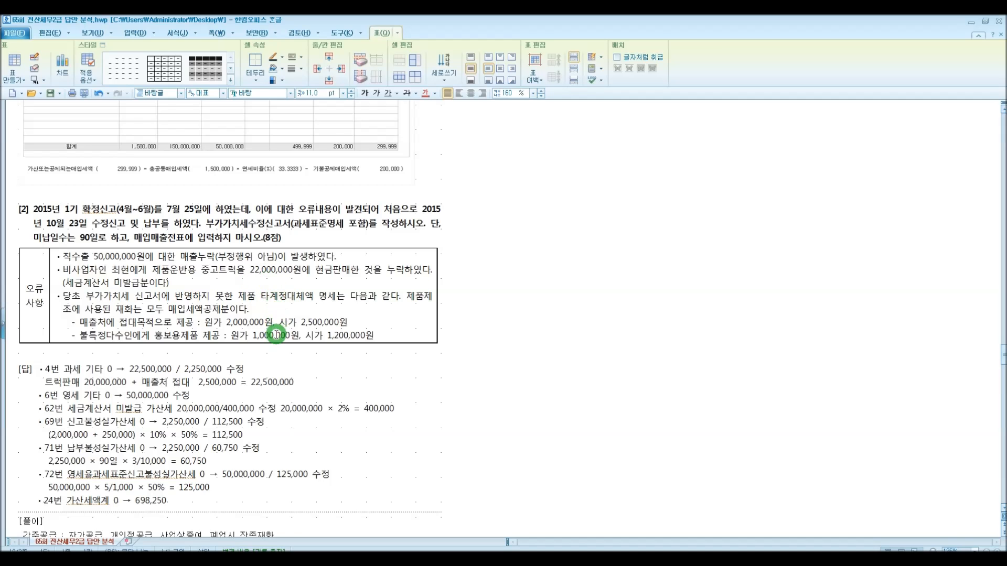
scroll(262, 359, down, 10)
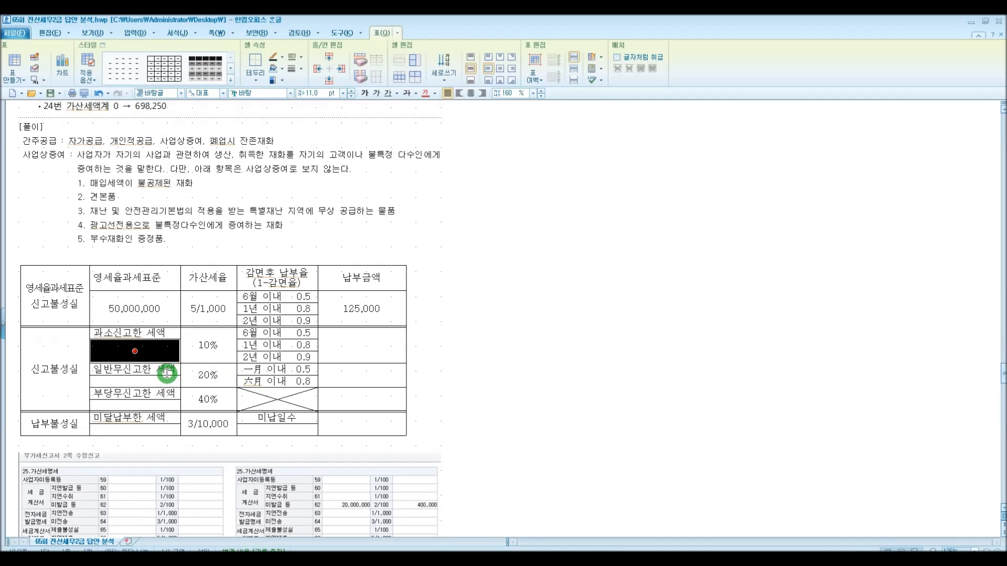
click(157, 350)
text(2)
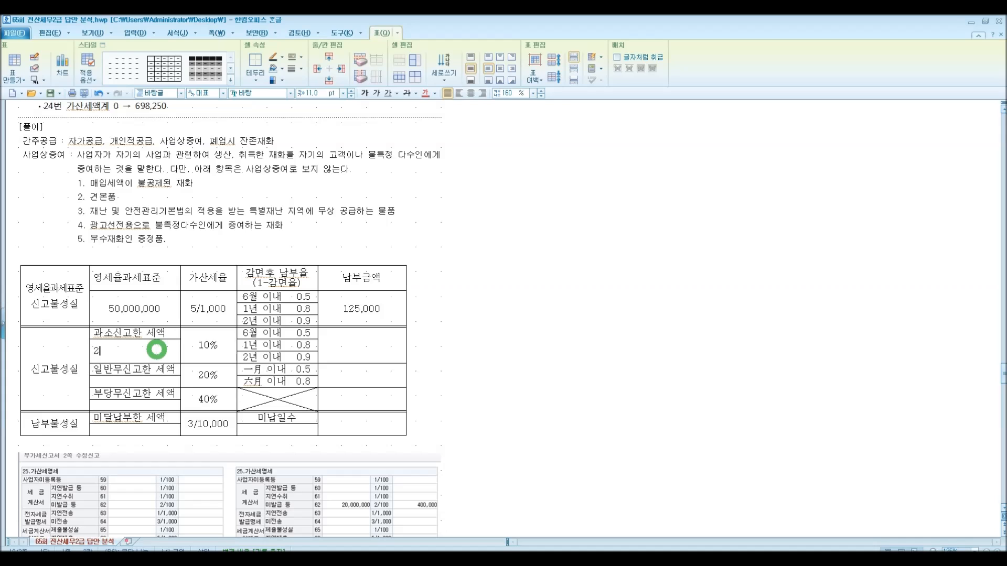
text(,250,000)
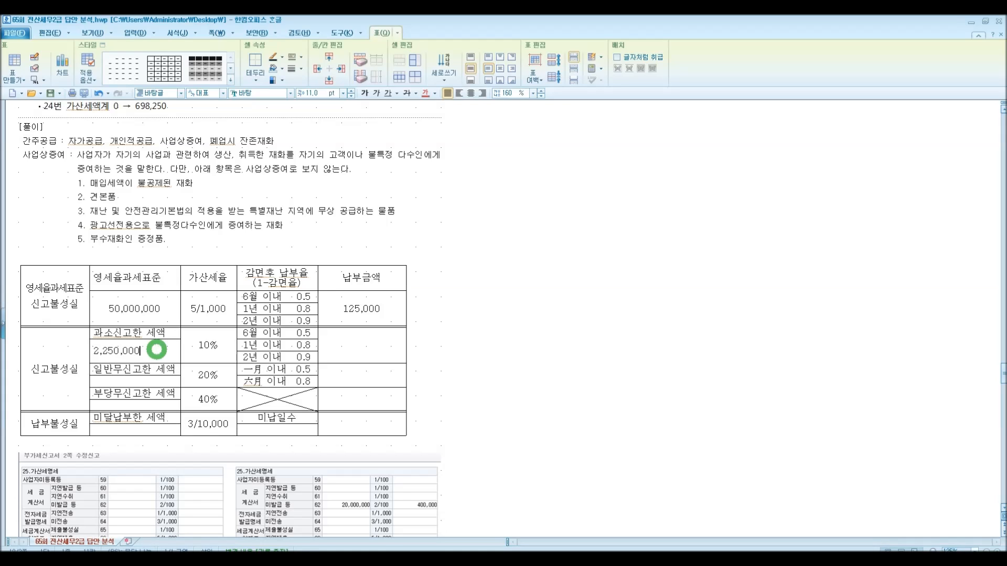
click(471, 93)
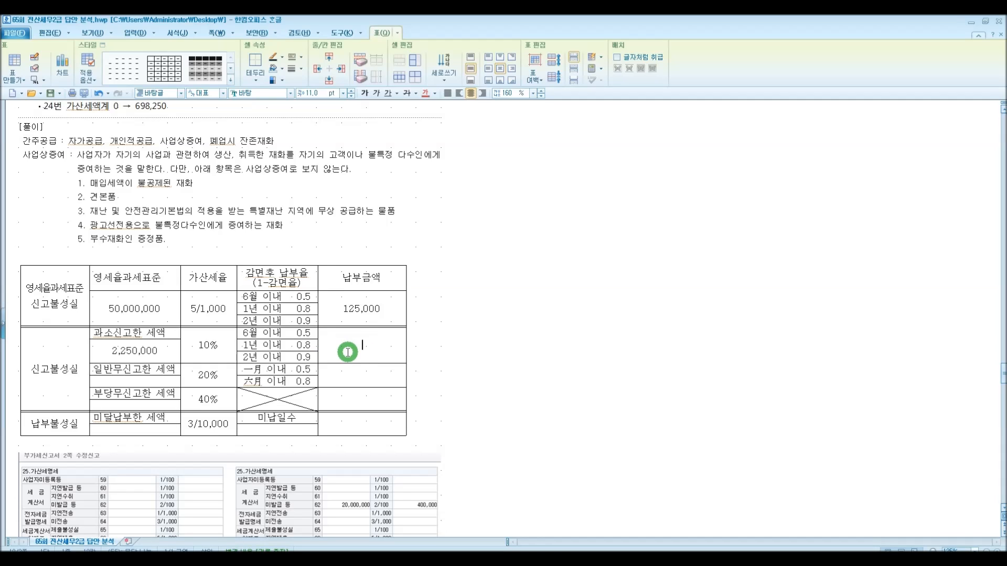
Enter 112,500 as the under-reporting penalty payment amount
text(112,500)
click(357, 378)
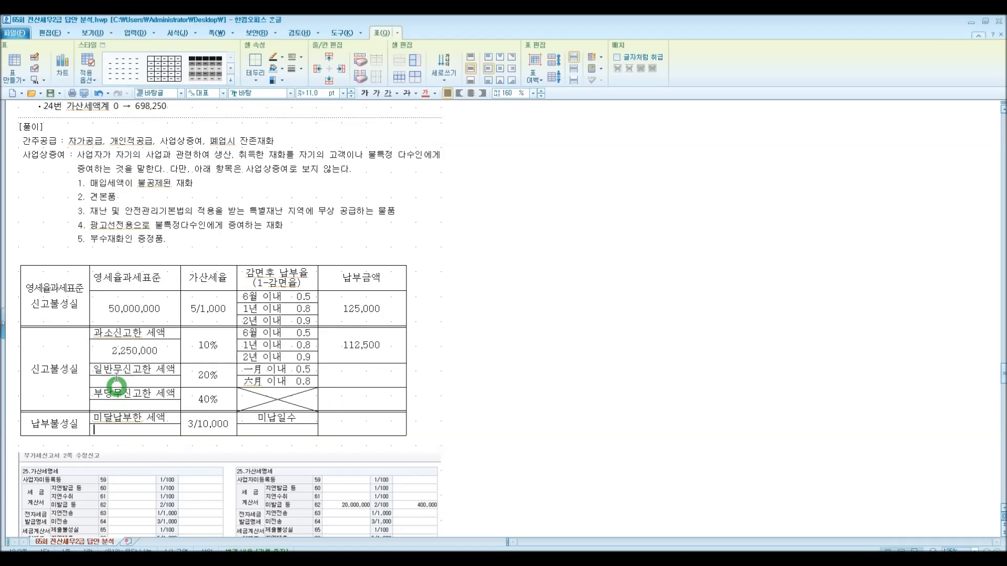
Copy the 2,250,000 amount into the unpaid tax cell of the late-payment row
drag(109, 352, 175, 354)
key(ctrl+c)
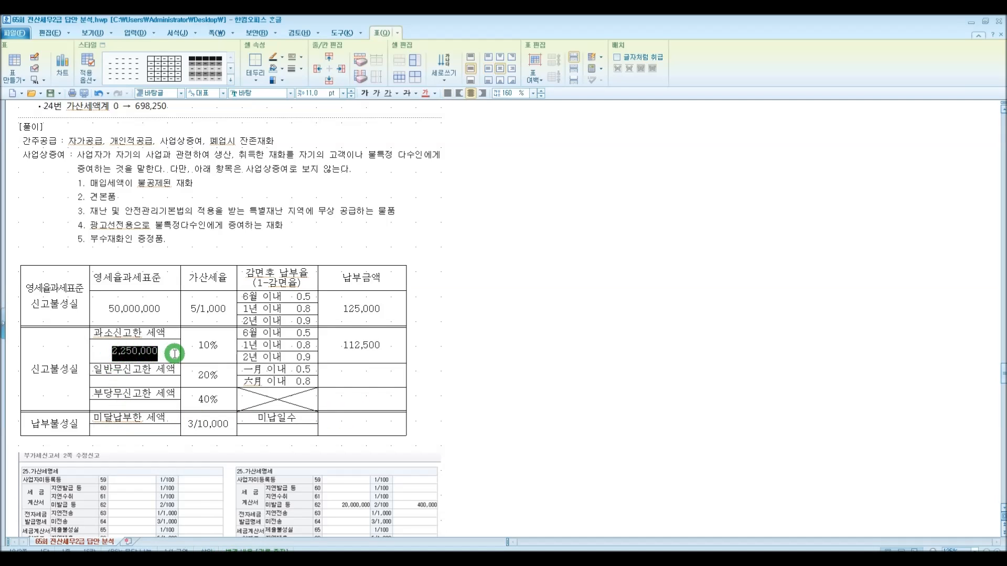
click(140, 431)
key(ctrl+v)
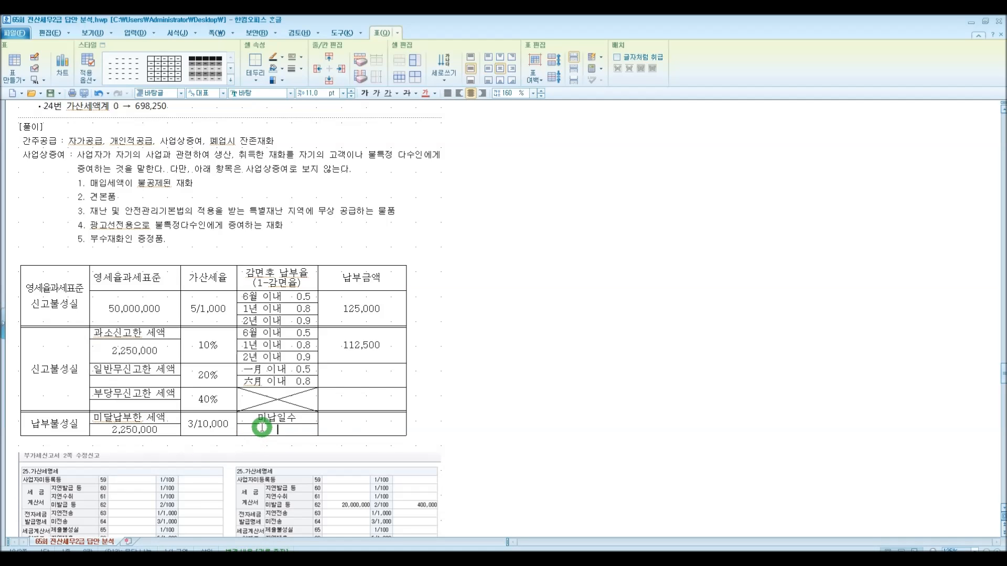
Enter 90 as the unpaid days and 60,750 as the late-payment penalty amount
scroll(259, 420, up, 8)
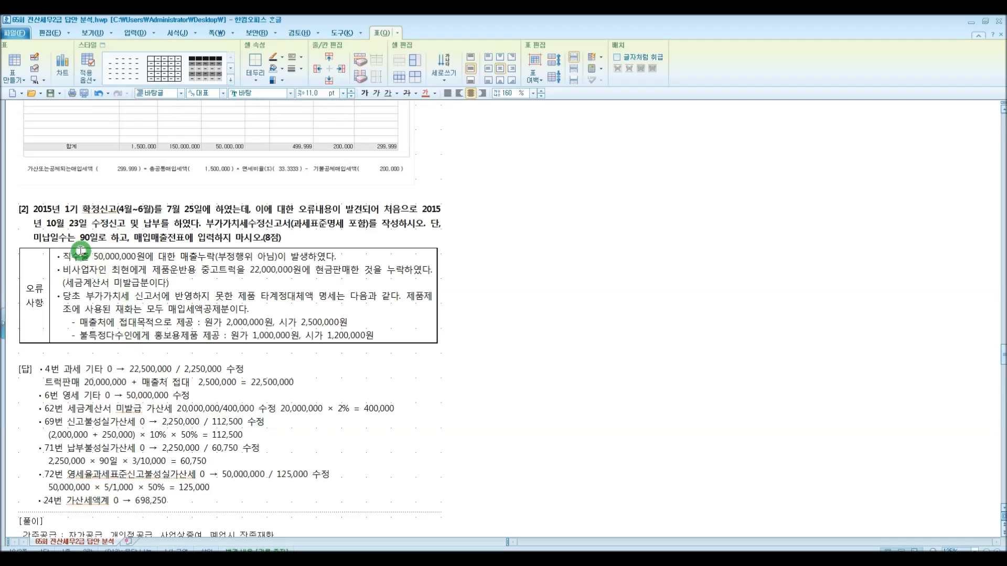
scroll(138, 308, down, 6)
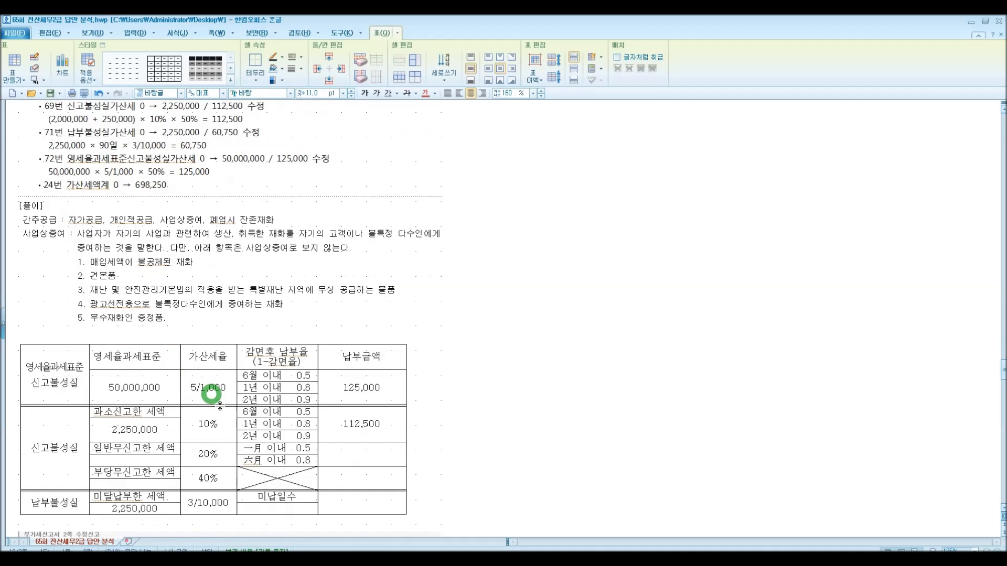
text(90)
click(349, 502)
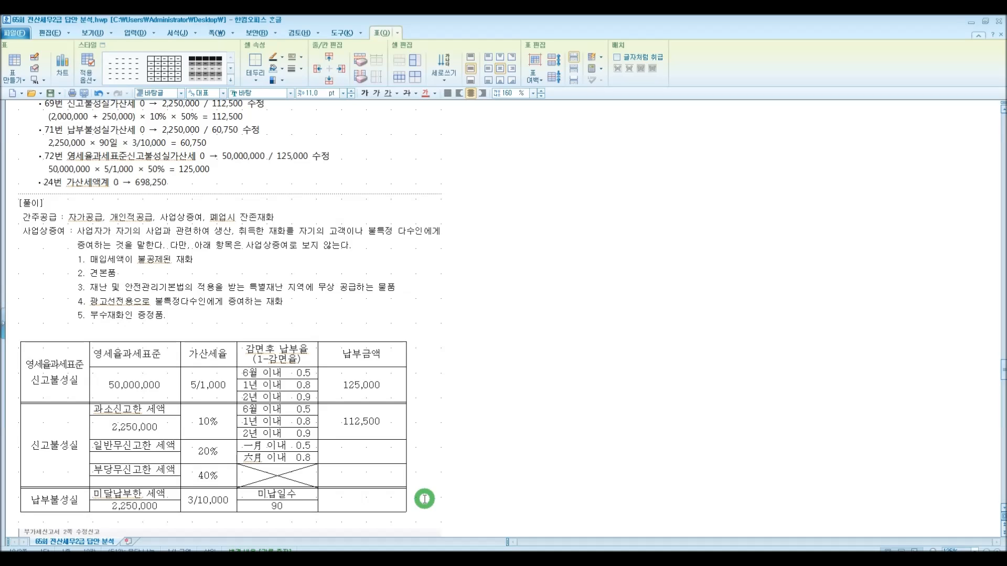
text(60,750)
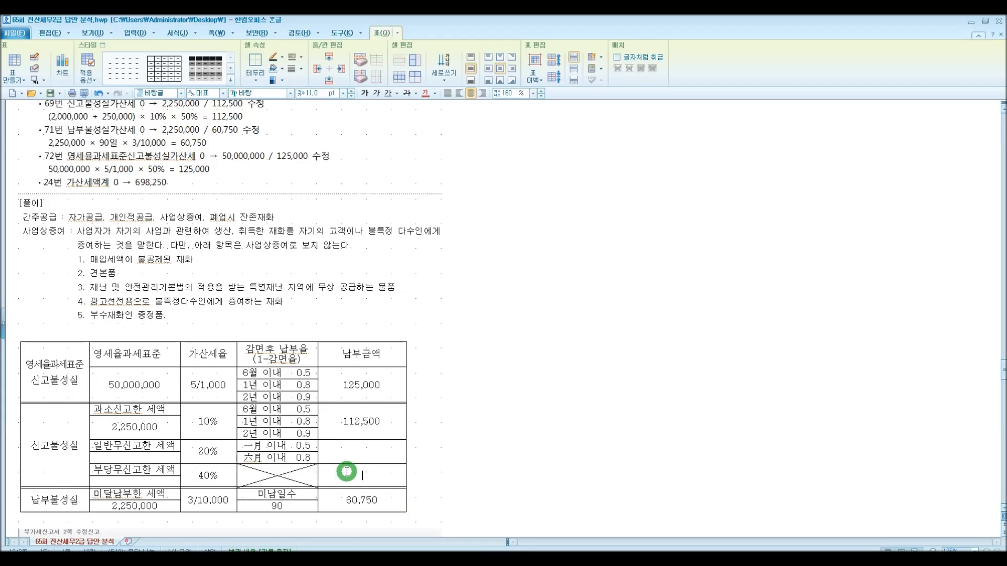
scroll(345, 490, down, 3)
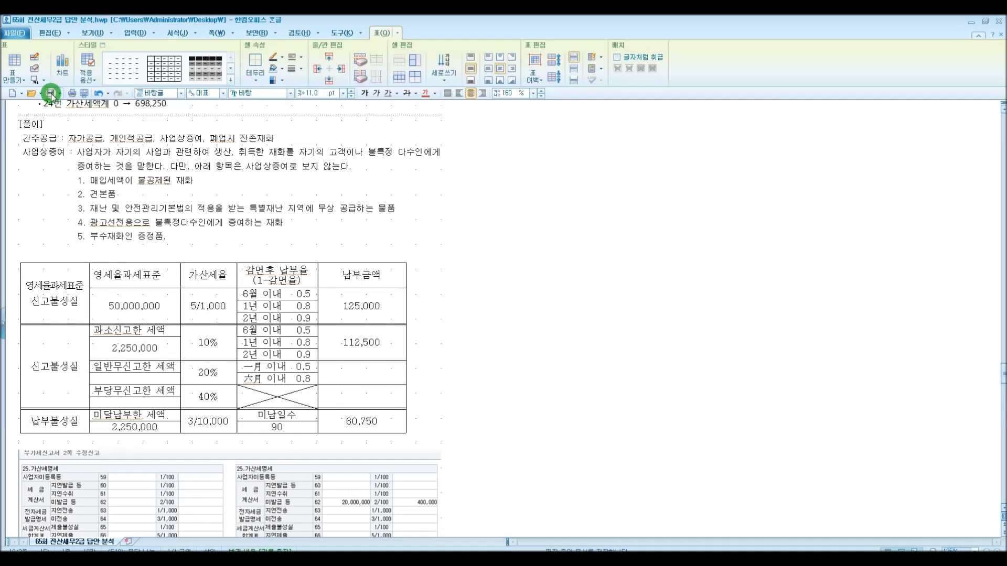
Scroll through the document to review the amended return screenshots and the Problem 4 year-end closing answers
scroll(207, 352, down, 15)
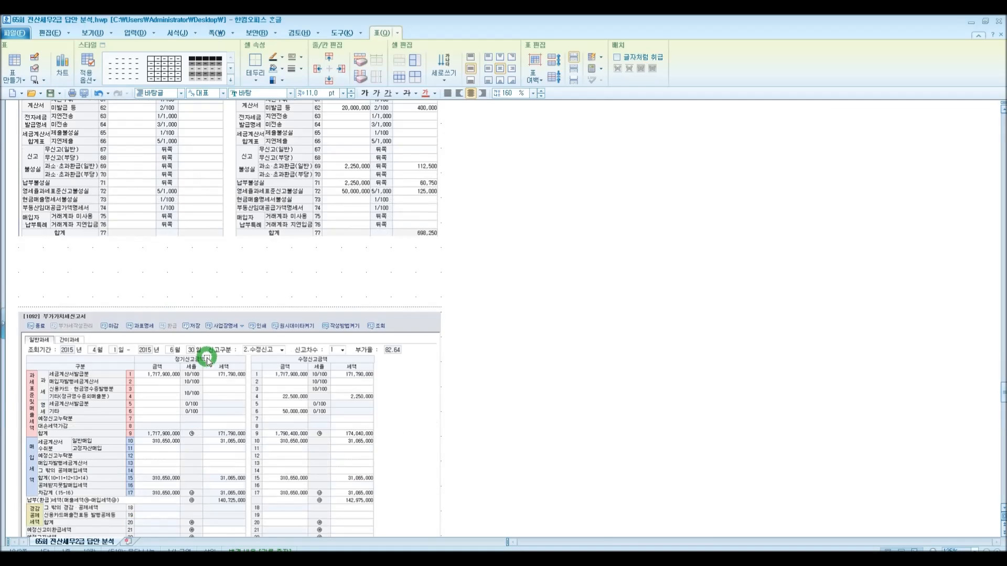
scroll(206, 359, down, 20)
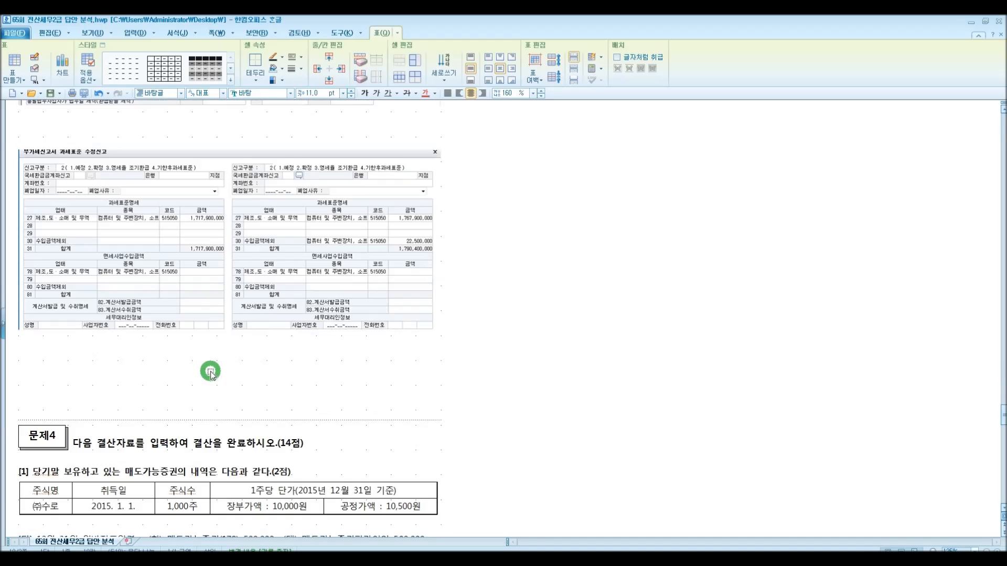
scroll(210, 371, up, 6)
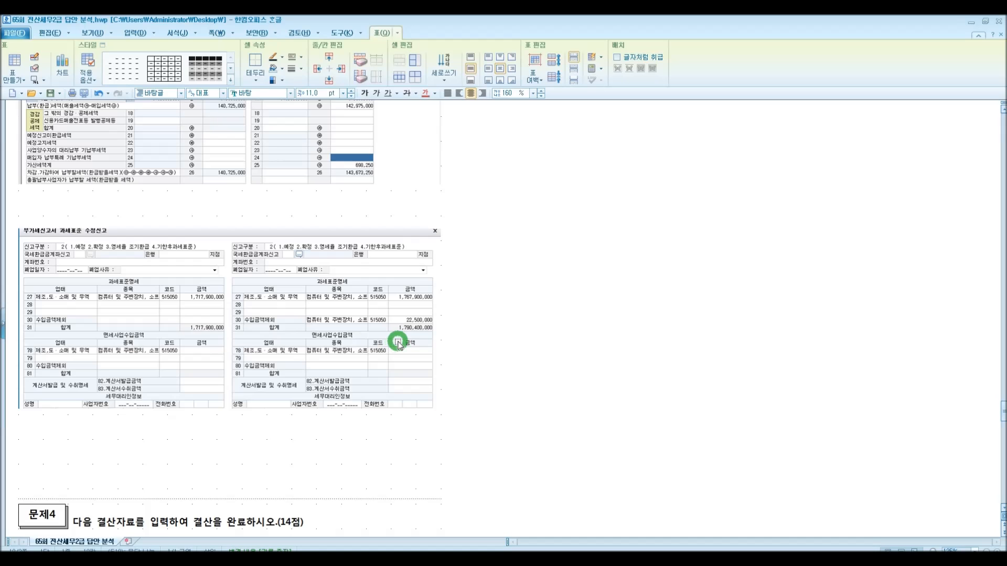
scroll(398, 343, up, 6)
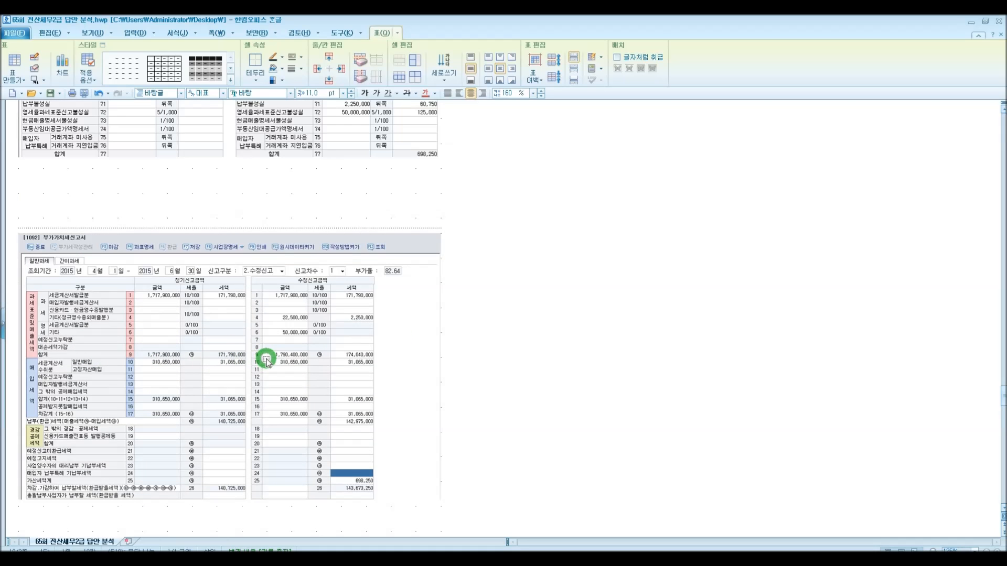
scroll(266, 362, down, 7)
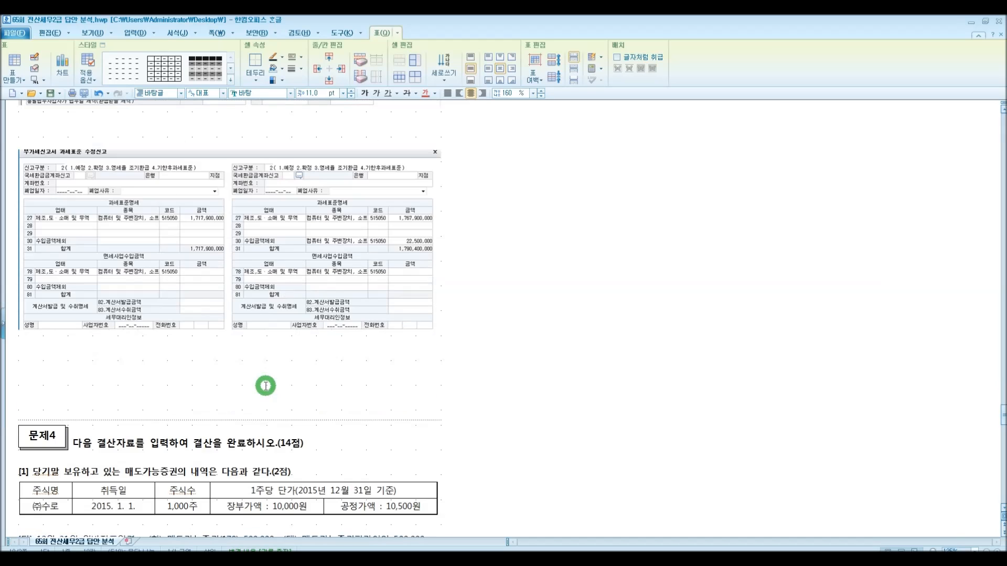
scroll(268, 378, down, 3)
scroll(268, 378, down, 3)
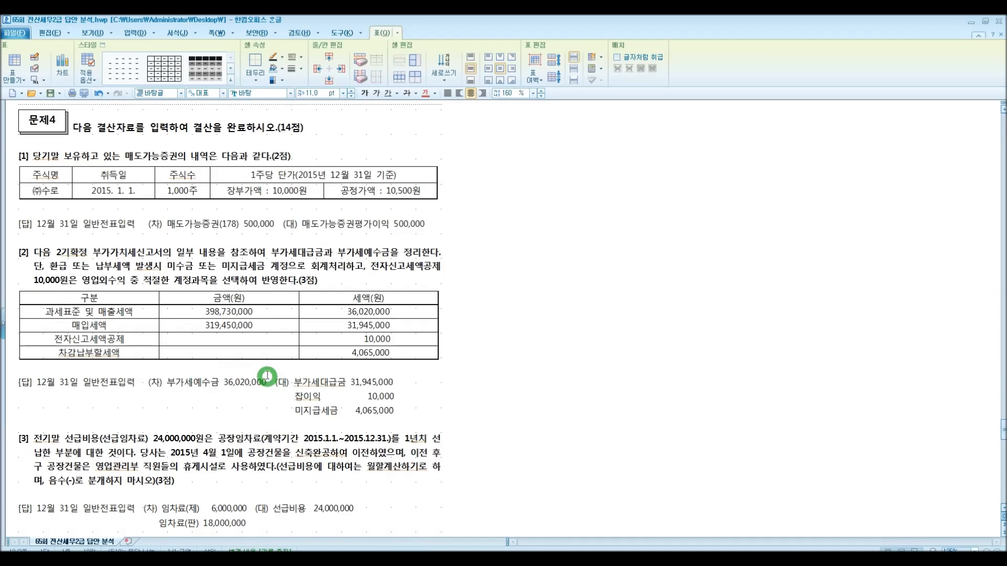
scroll(247, 315, down, 2)
scroll(258, 331, down, 1)
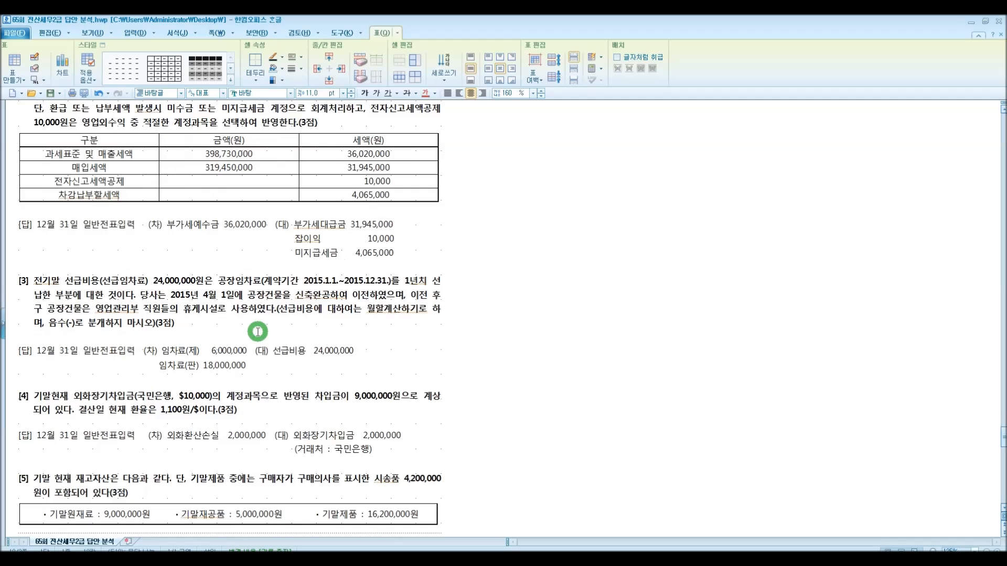
scroll(257, 331, down, 1)
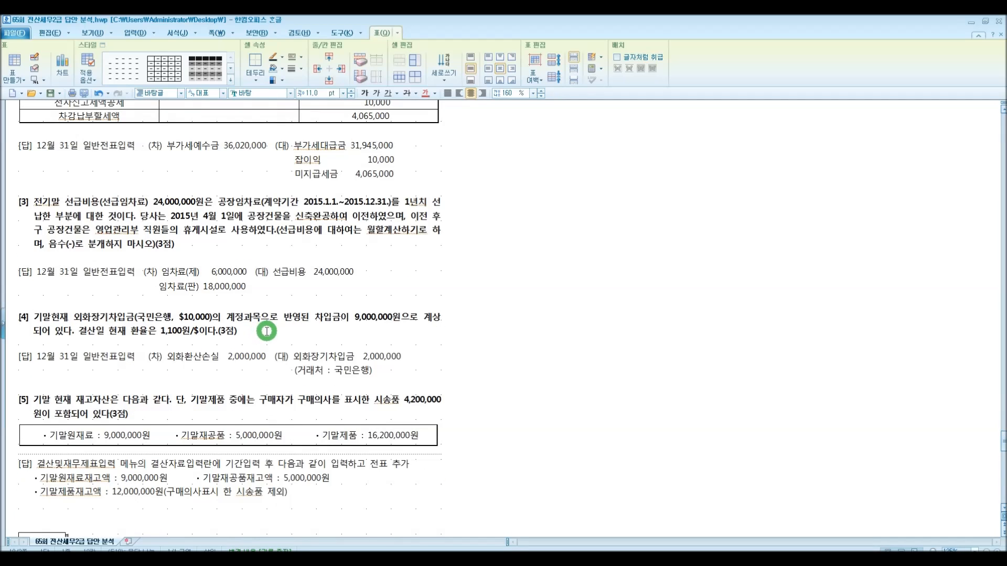
scroll(268, 332, up, 1)
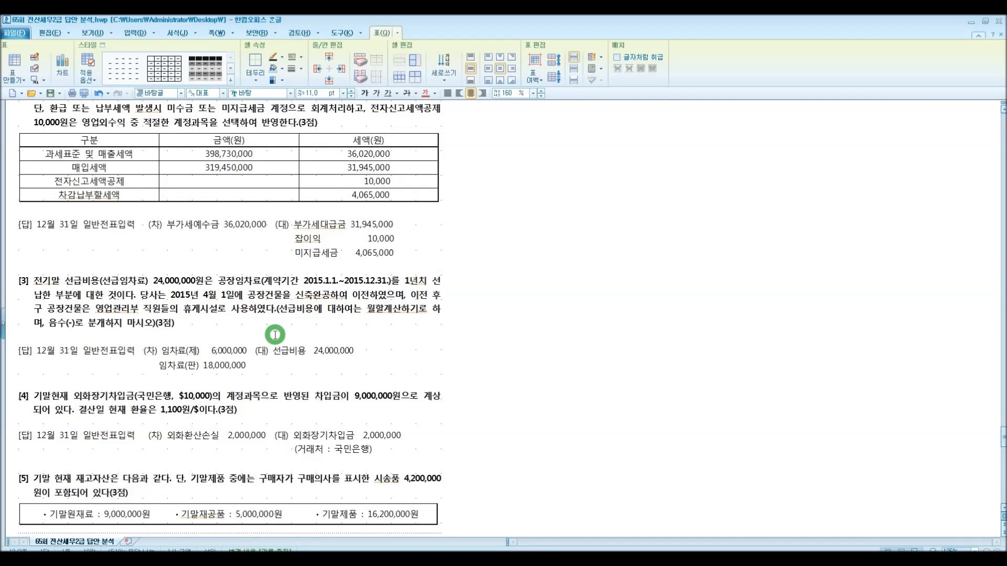
scroll(274, 338, down, 2)
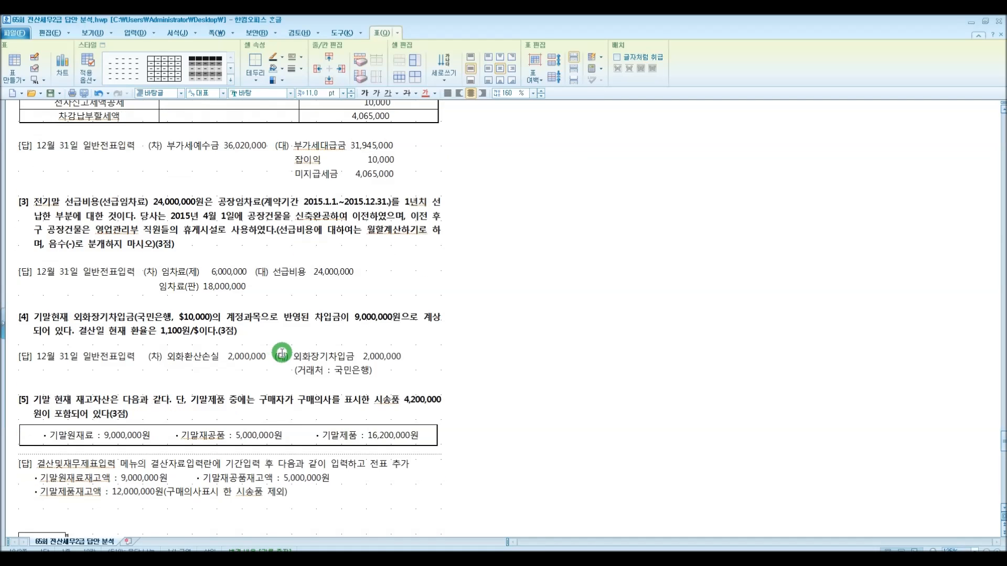
scroll(282, 355, up, 1)
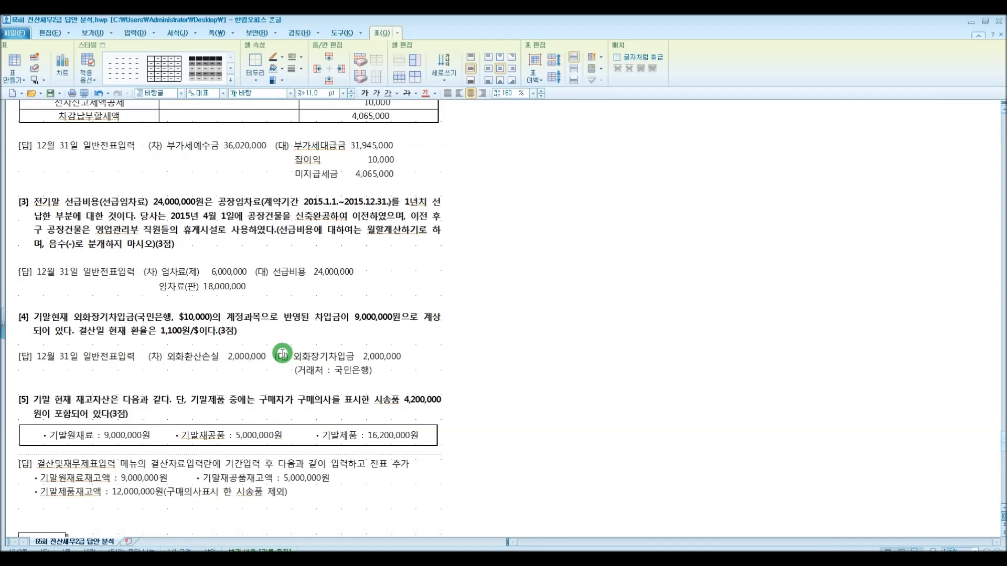